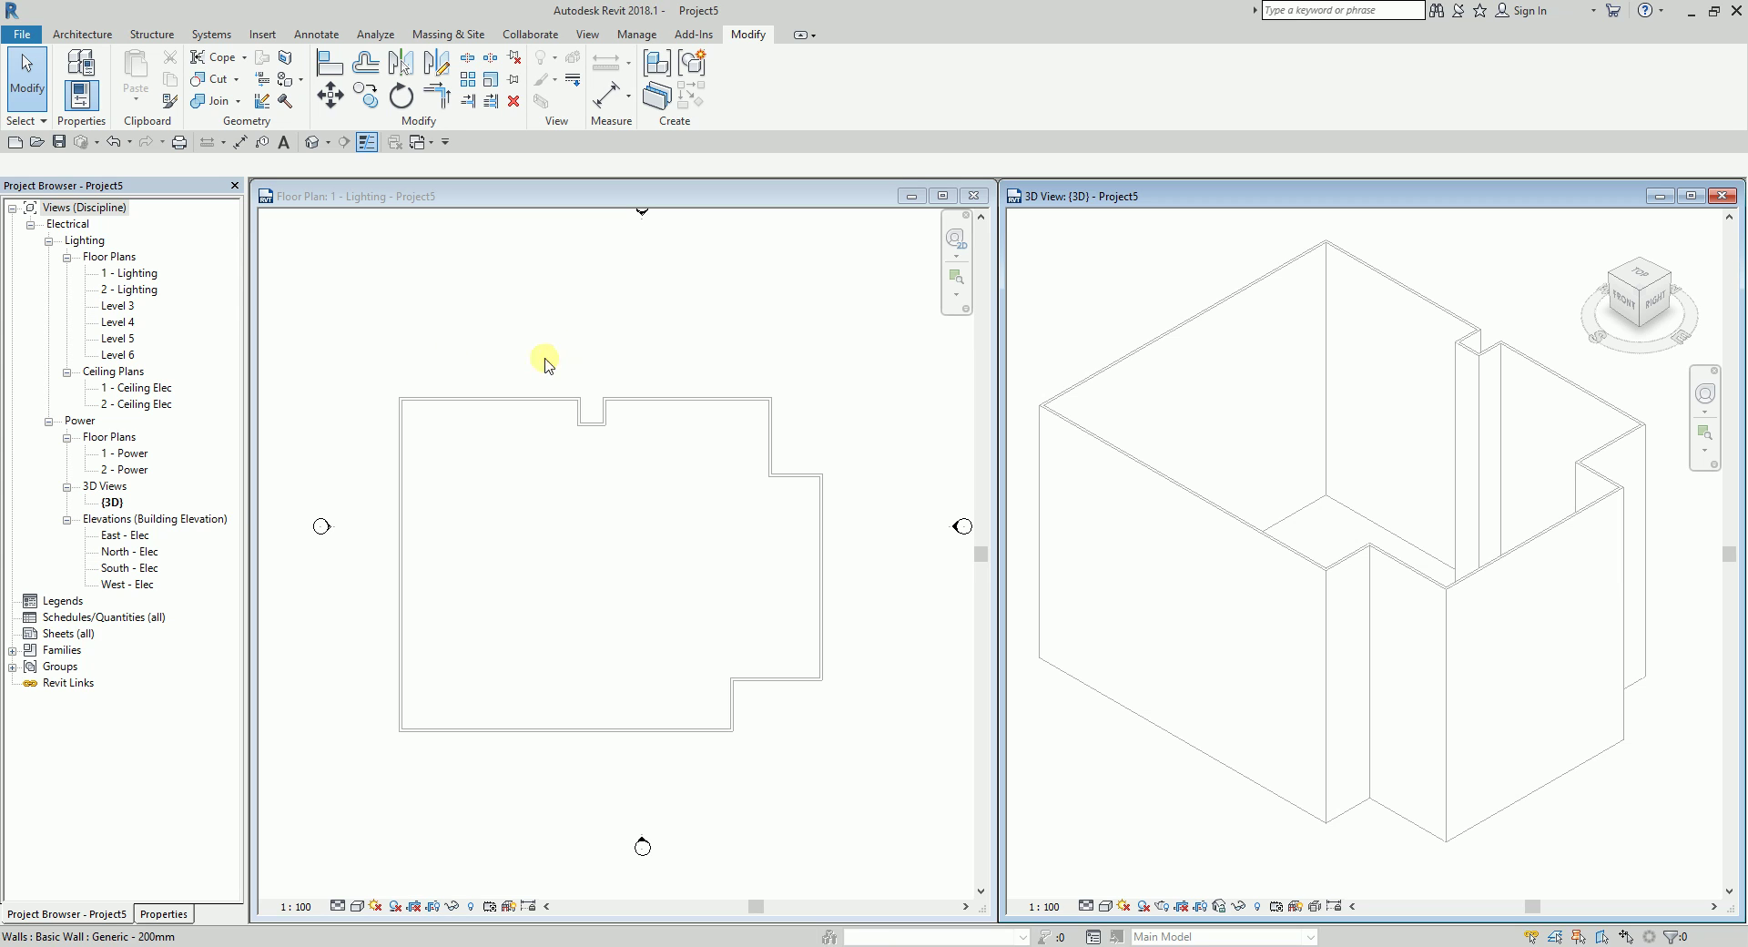
# Open the '1 - Lighting' floor plan from the Electrical > Lighting floor plans.
pyautogui.doubleClick(135, 274)
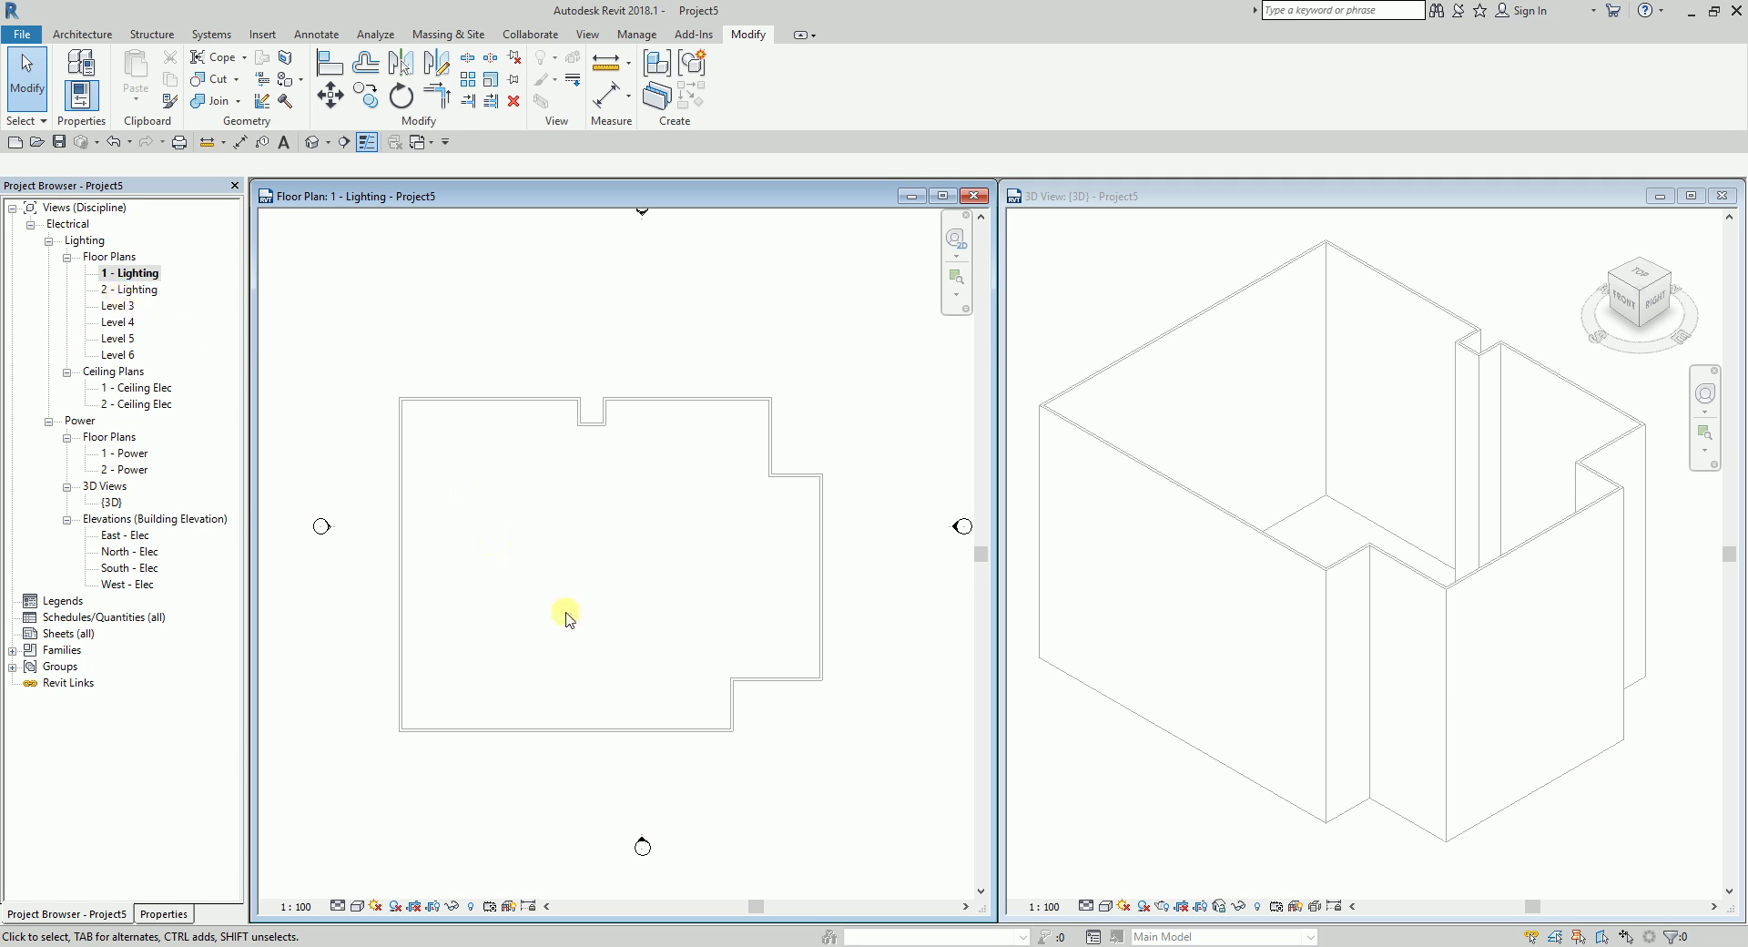
# Start placing electrical equipment using the M_Lighting and Appliance Panelboard - 208V MLO 400 A type.
pyautogui.click(216, 37)
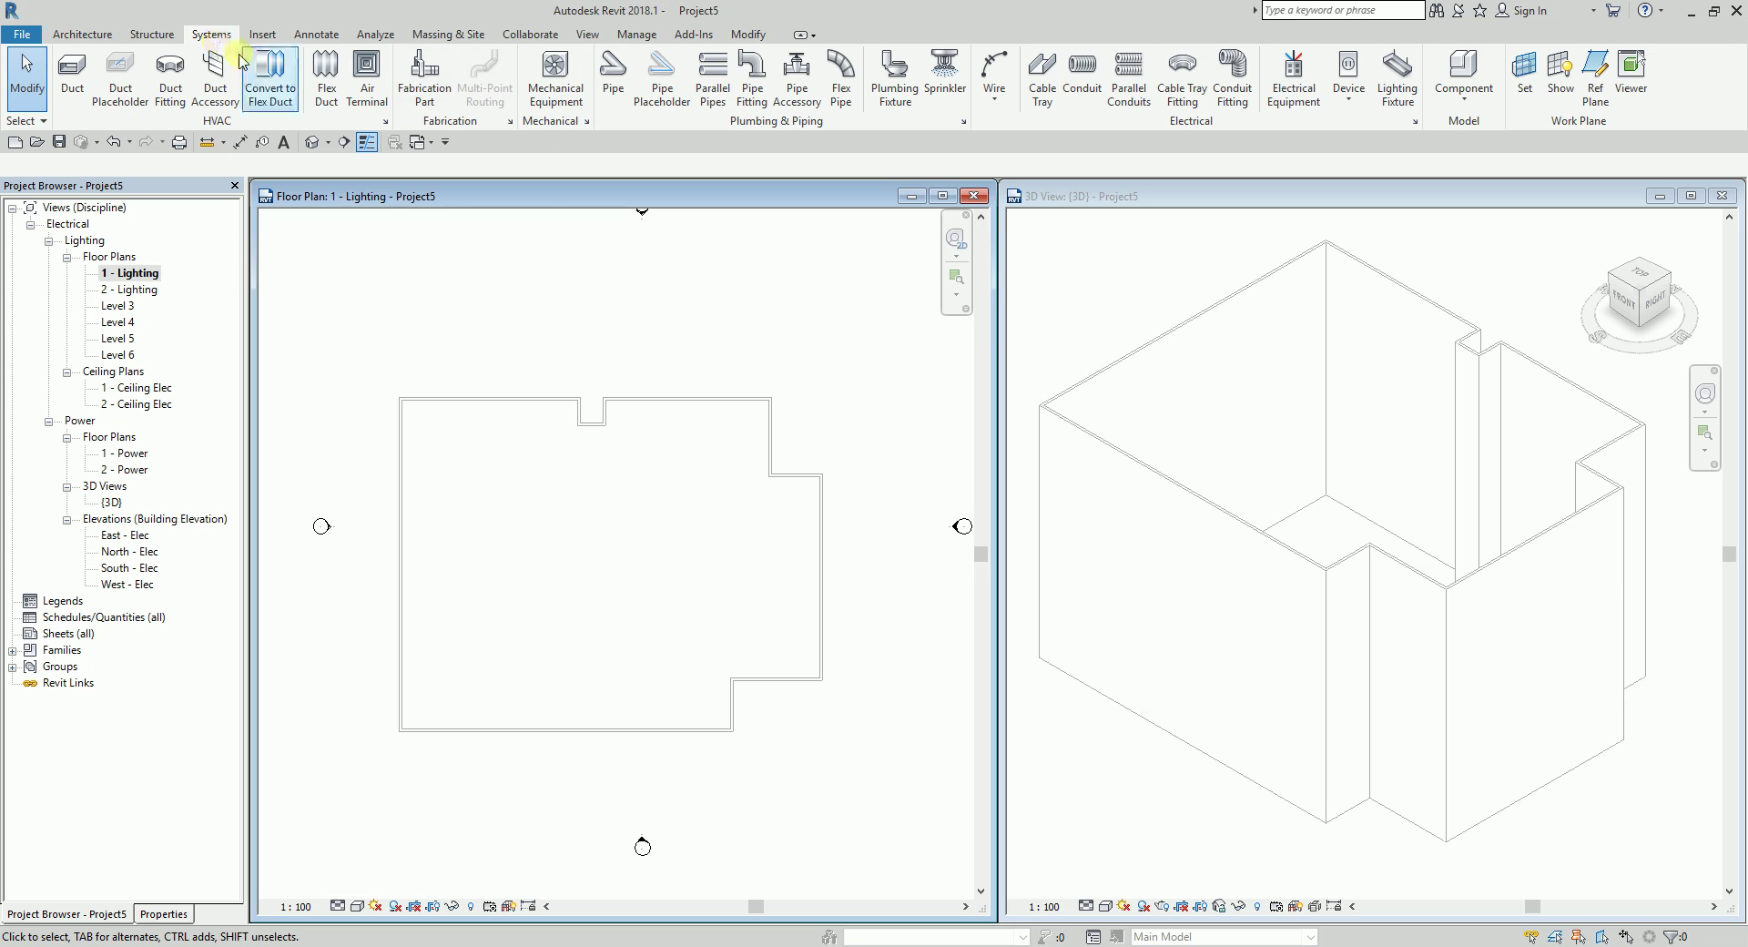
pyautogui.click(1184, 126)
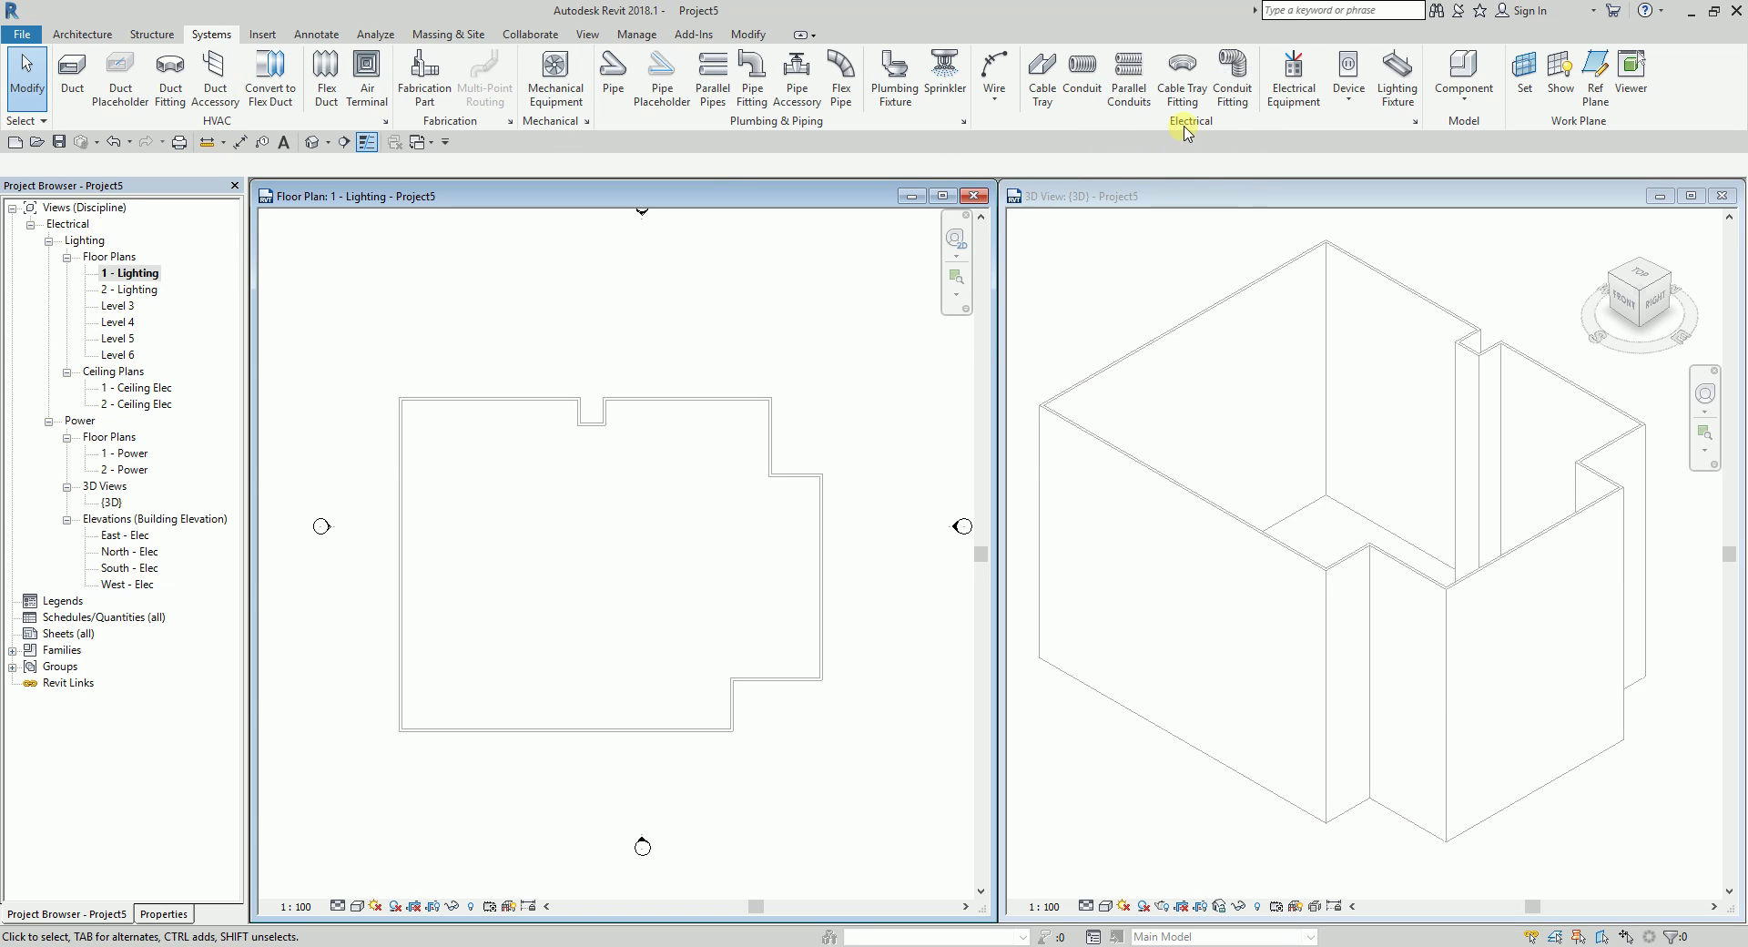
pyautogui.click(1300, 100)
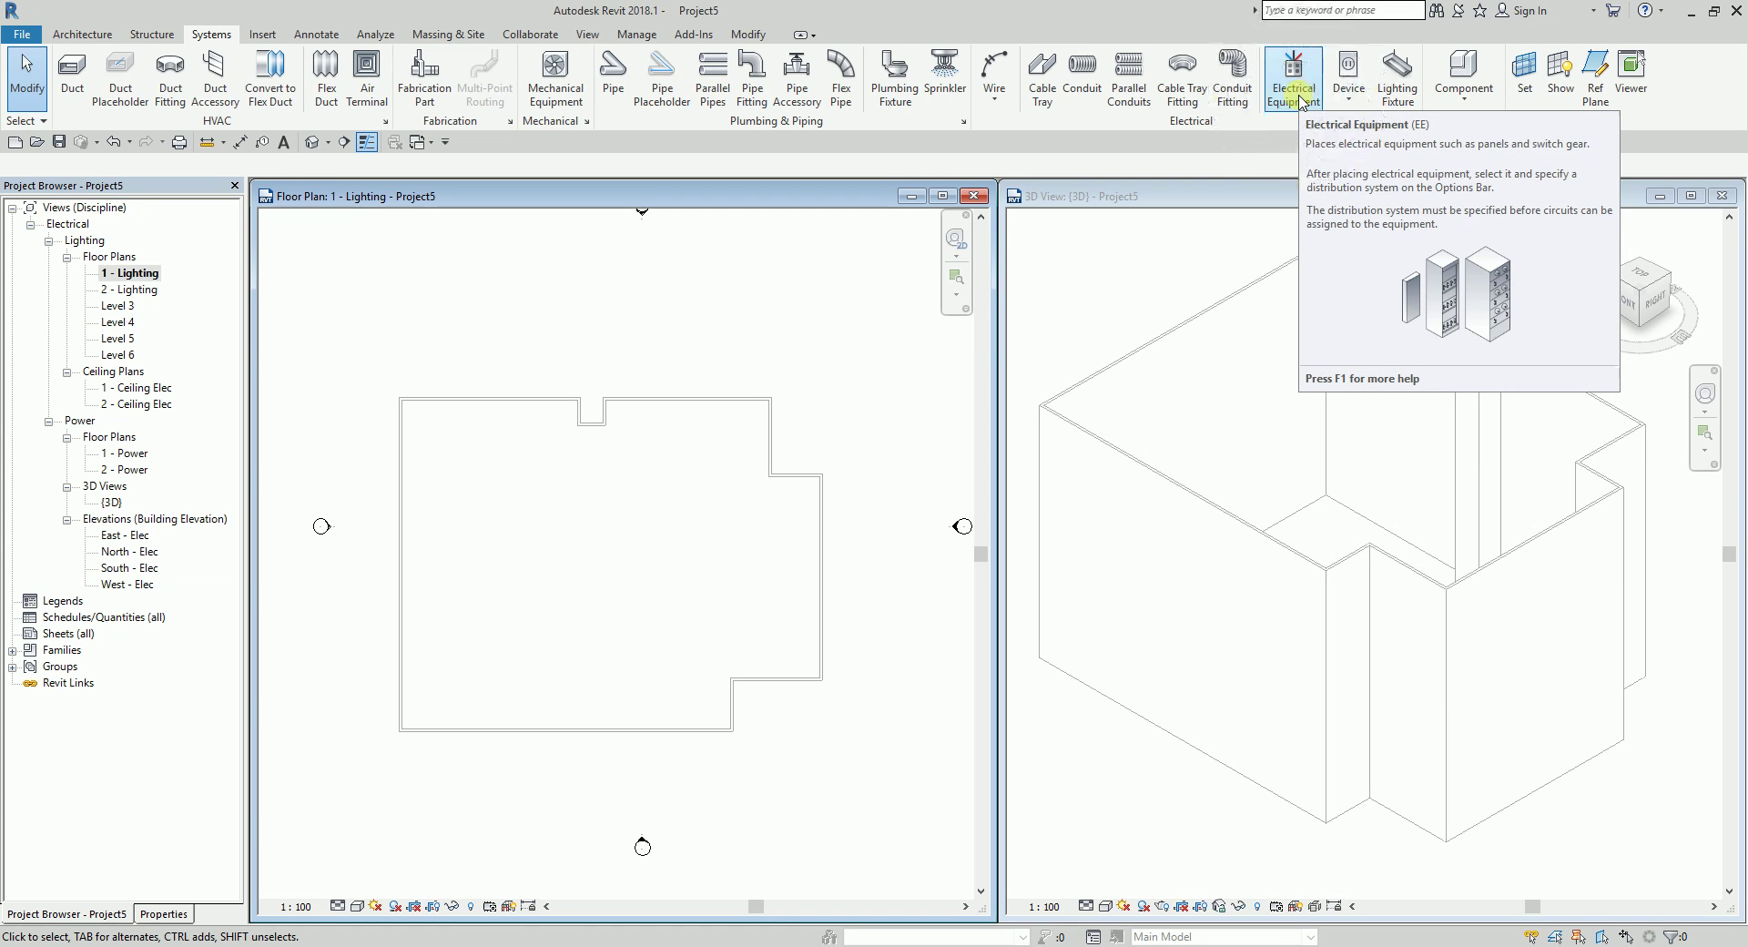
pyautogui.click(1300, 100)
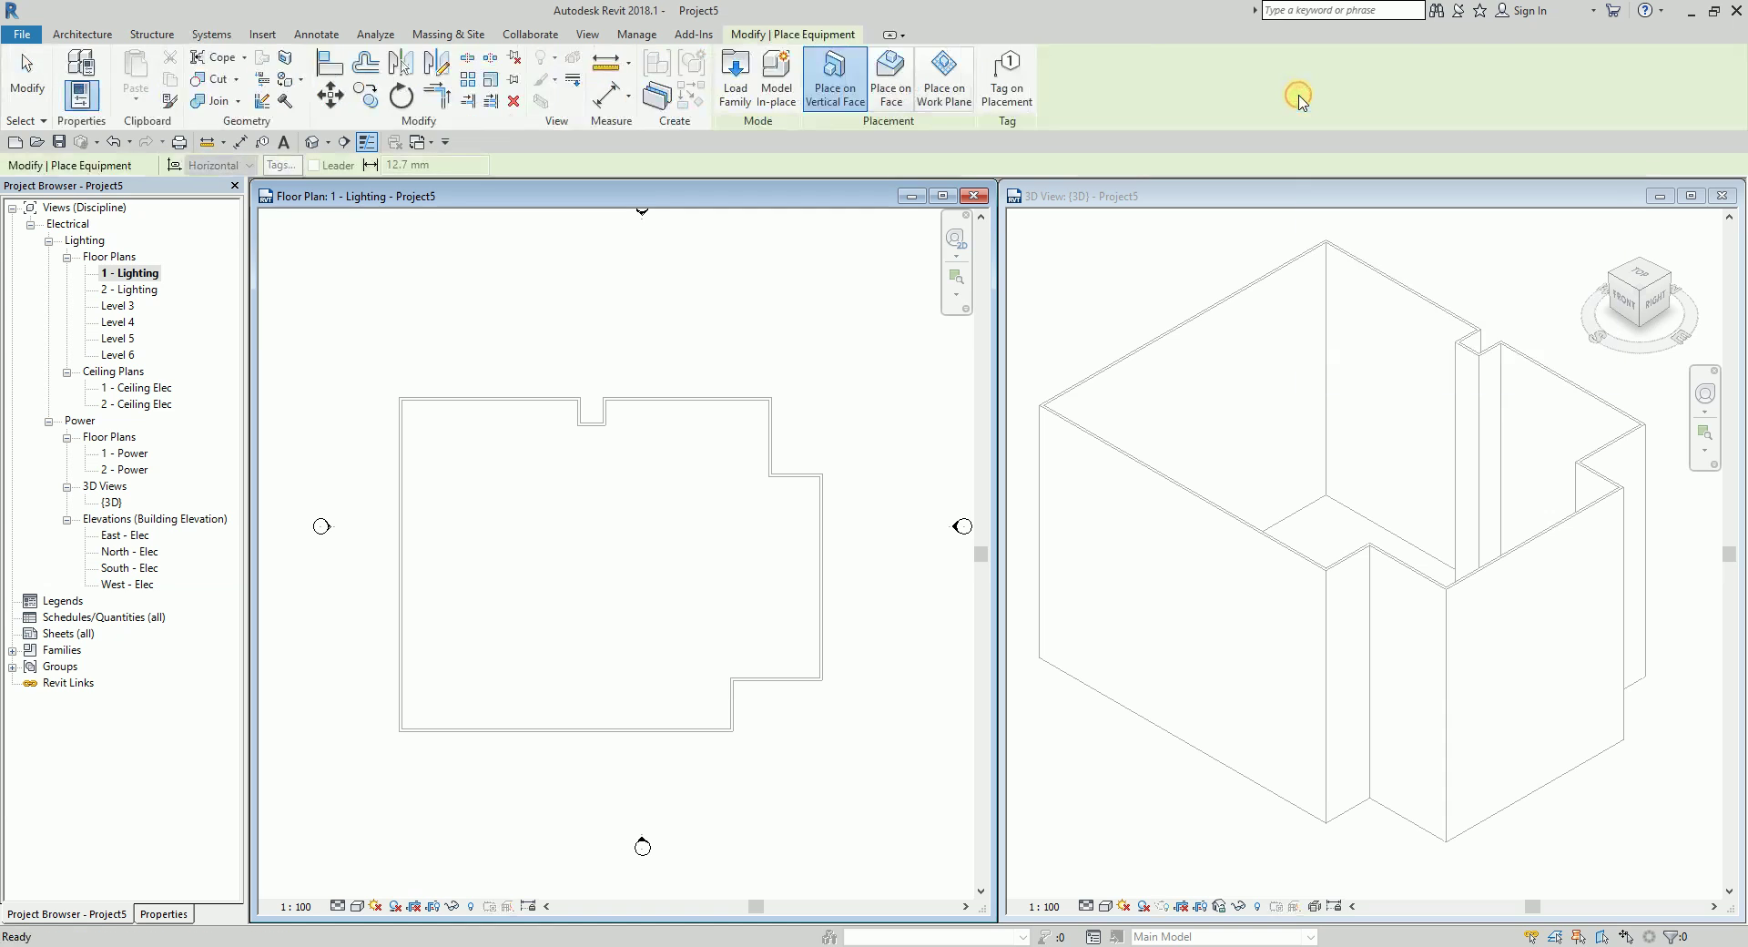
pyautogui.click(166, 914)
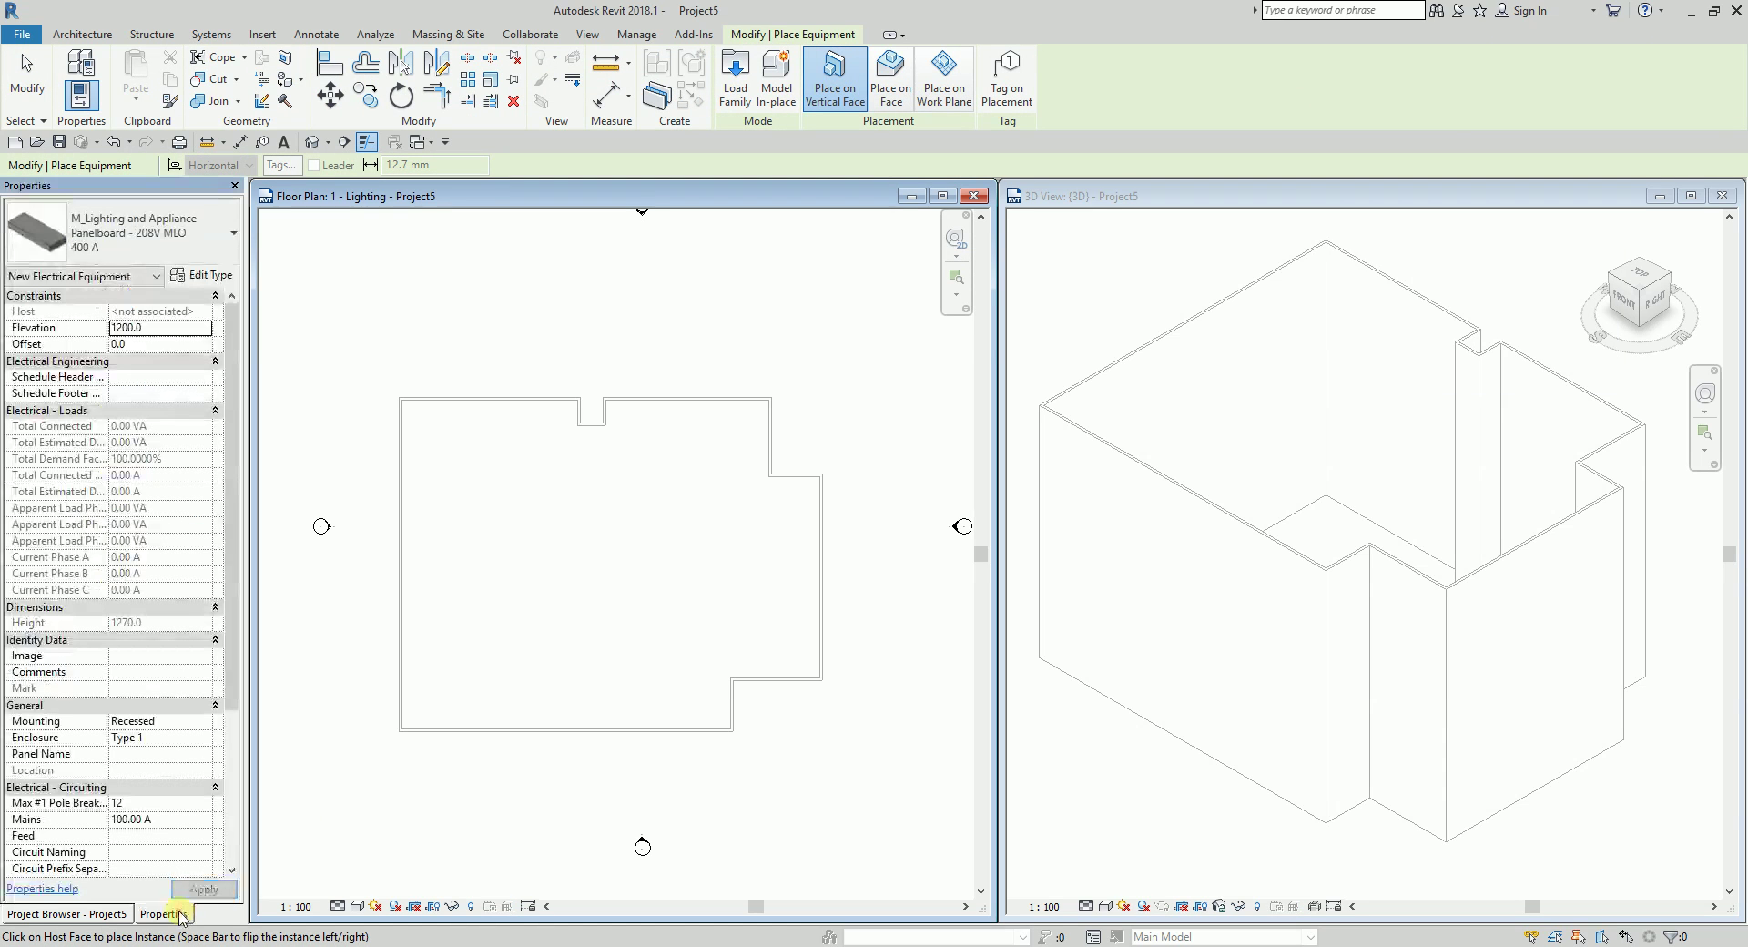
pyautogui.click(138, 254)
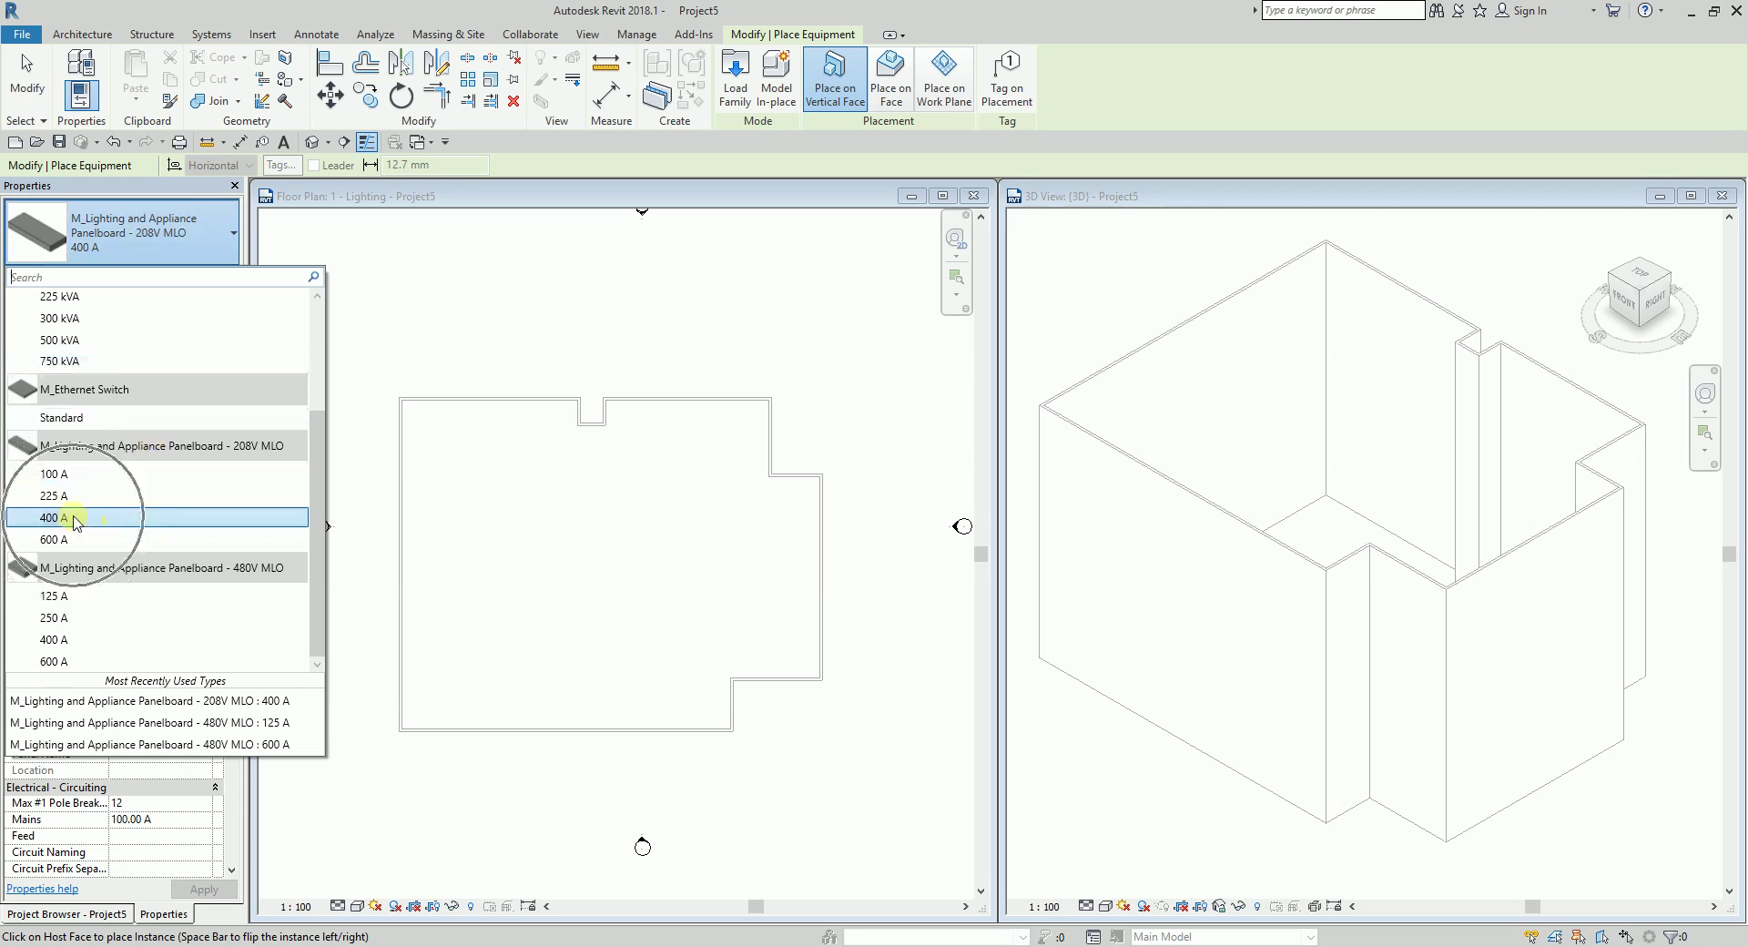
pyautogui.moveTo(77, 521)
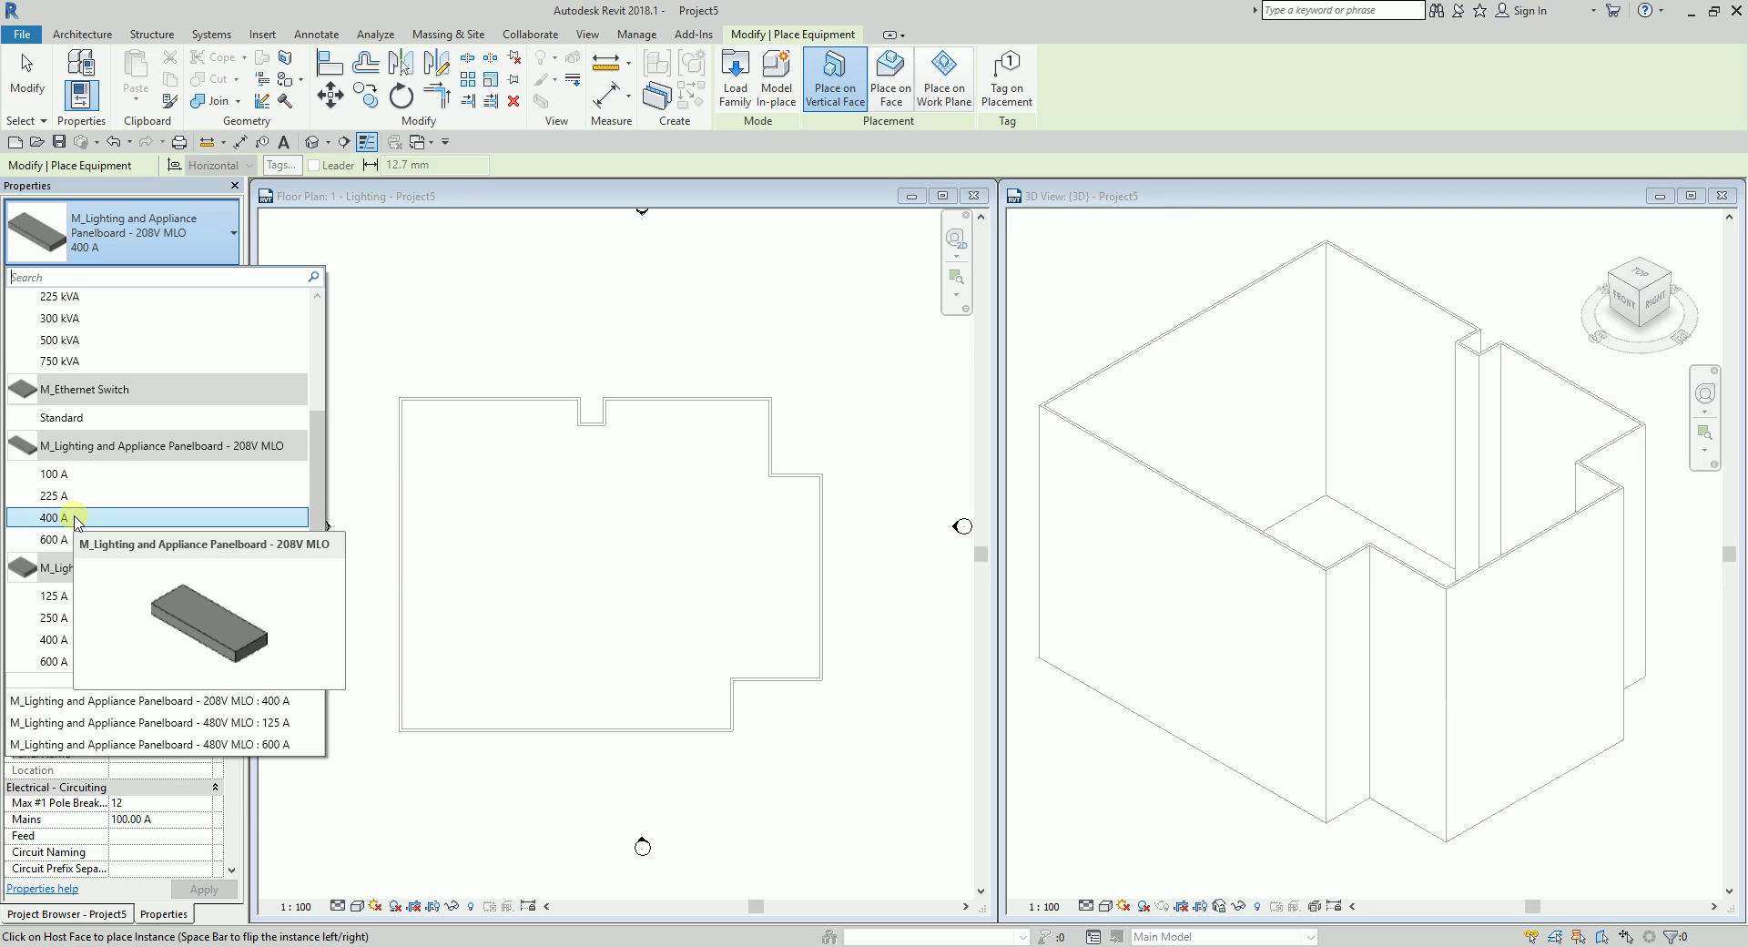
# Place the 208V MLO 400 A panelboard on the bottom wall, 1000 mm from the bottom-left corner.
pyautogui.click(76, 520)
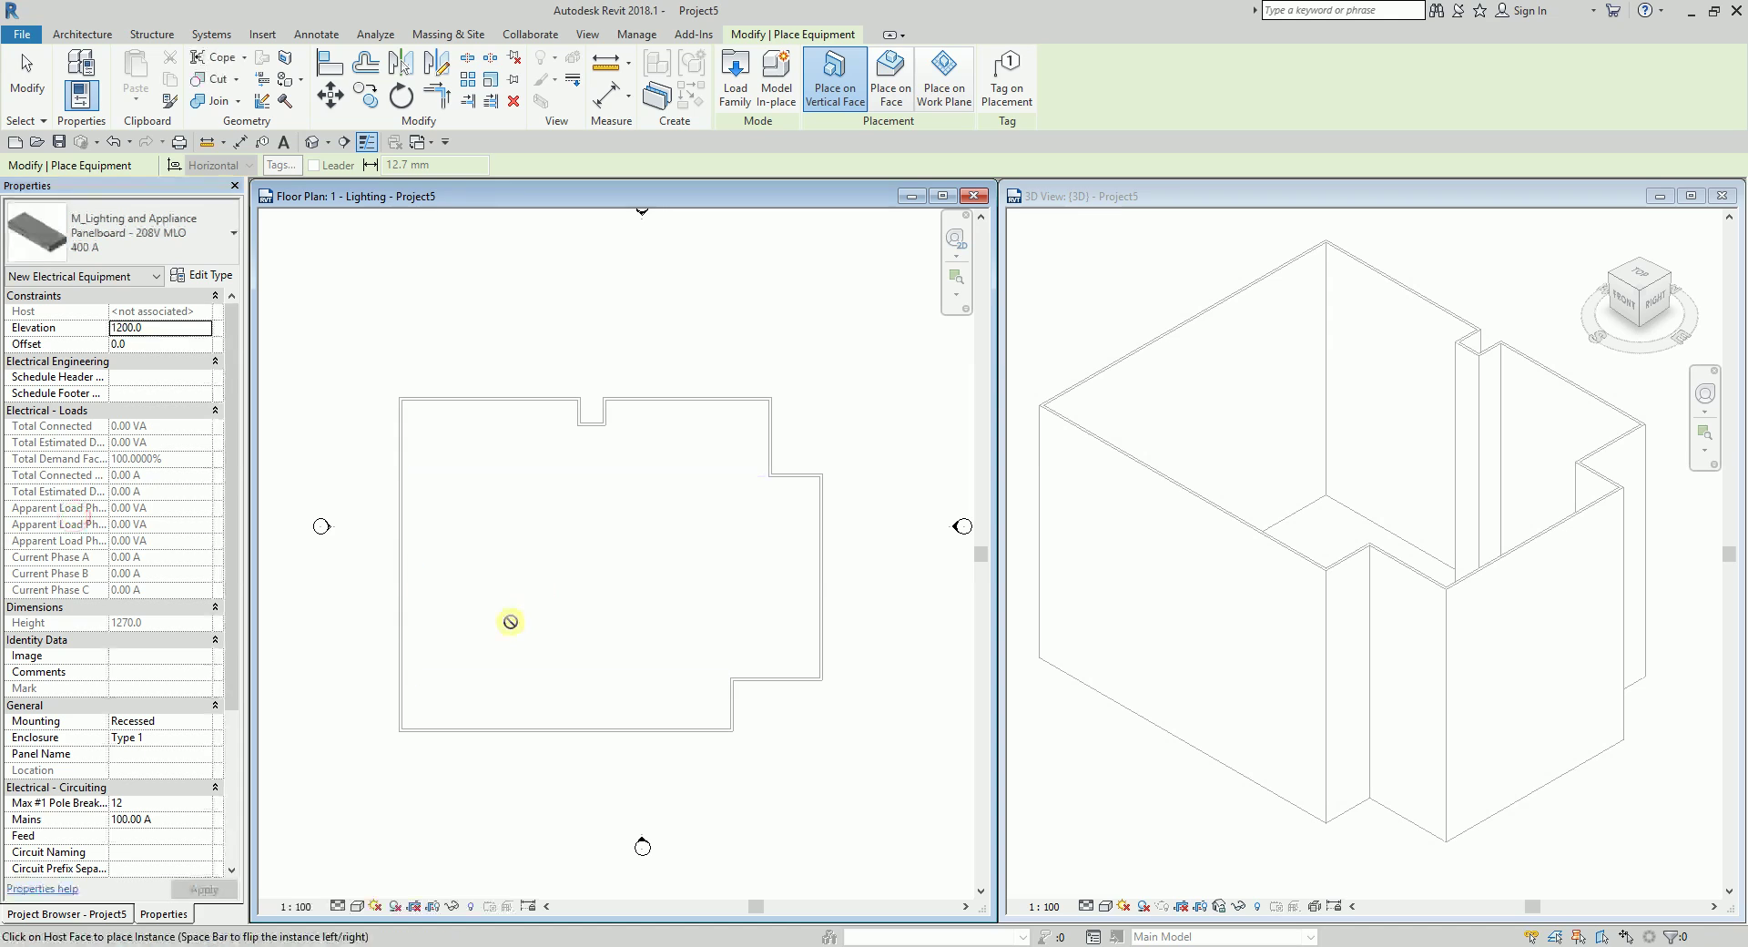
pyautogui.scroll(5, 543, 573)
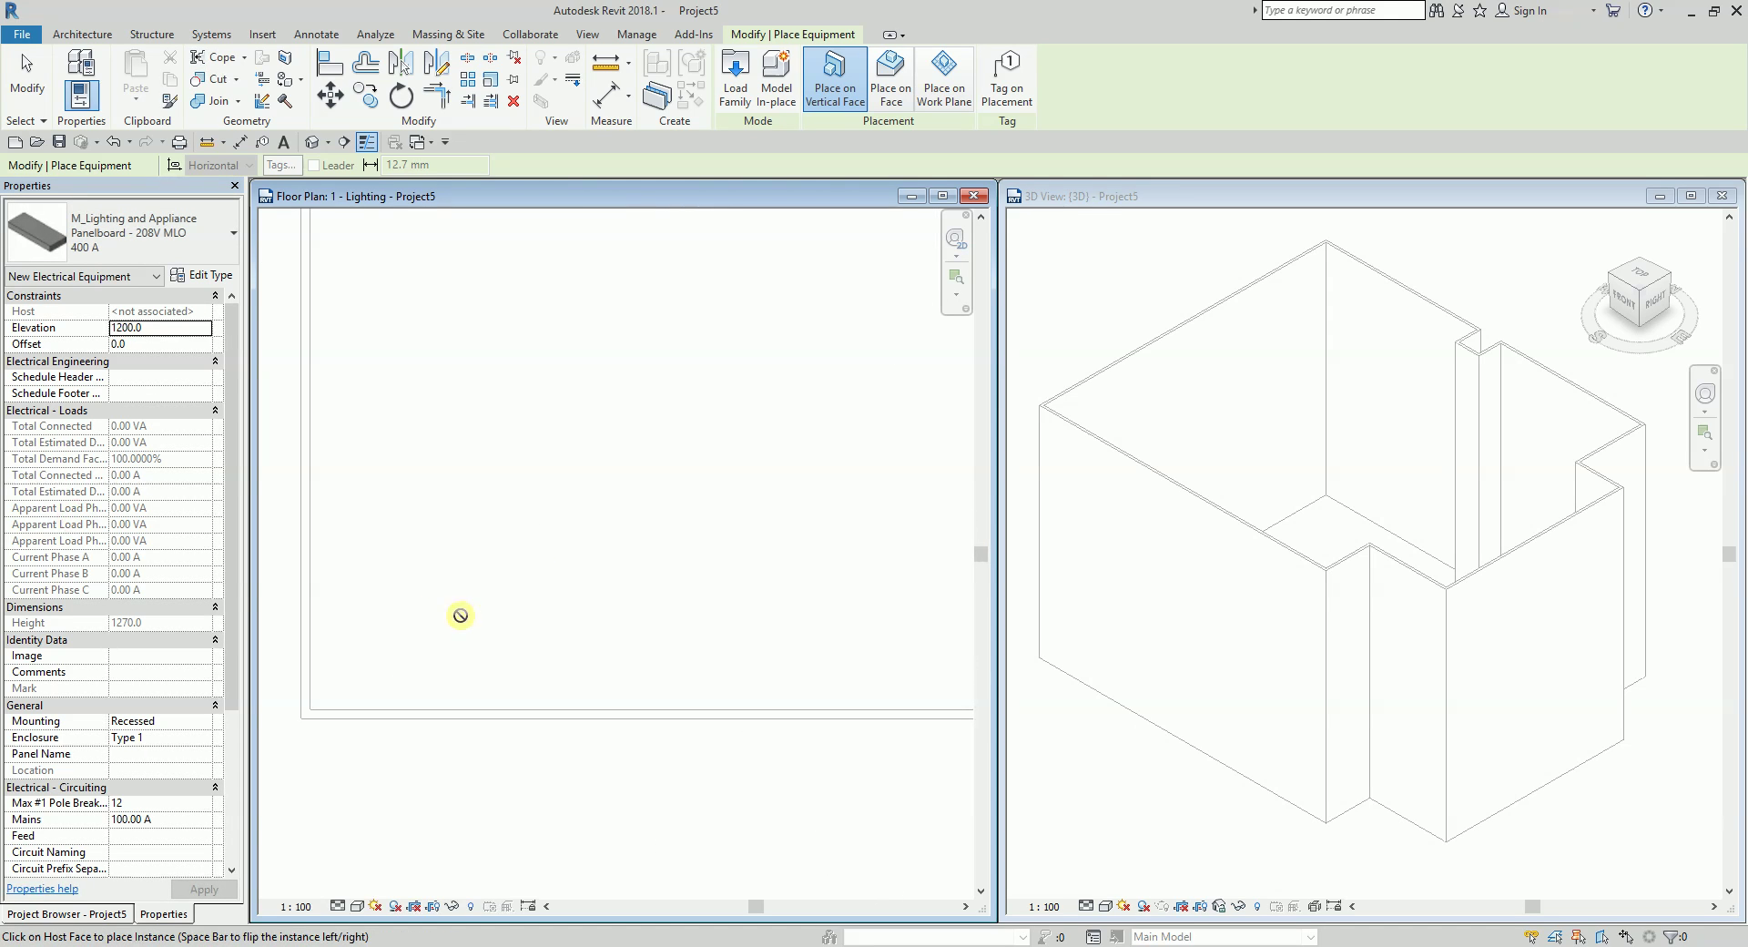
pyautogui.scroll(2, 352, 713)
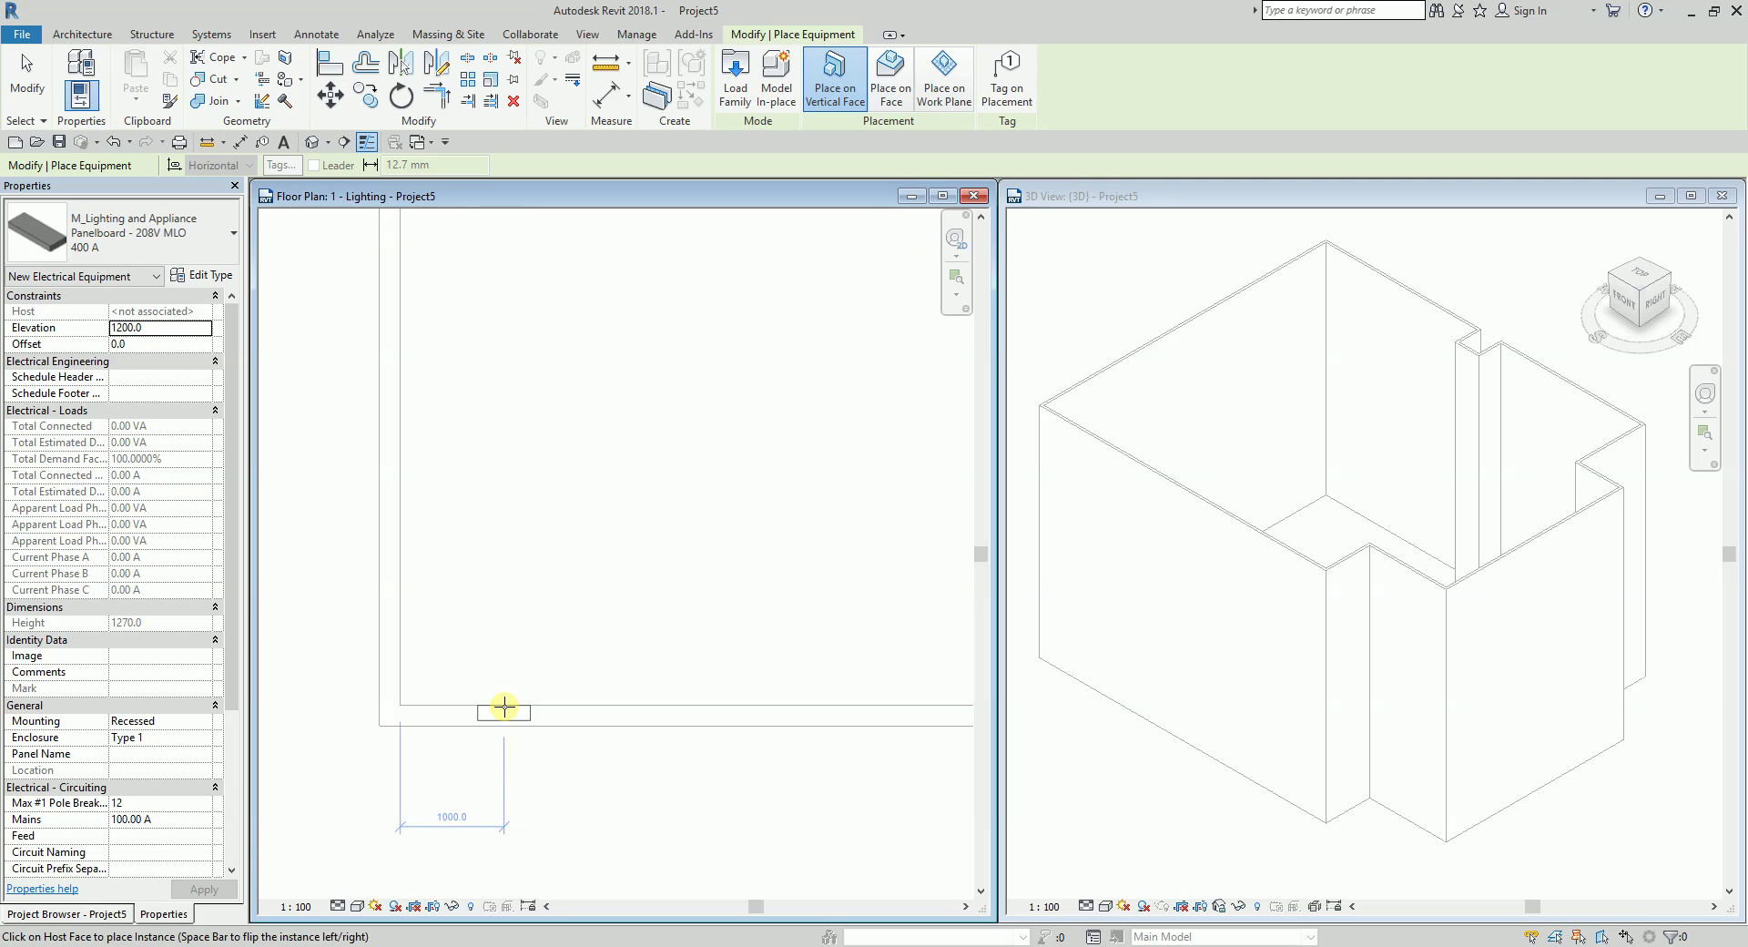
pyautogui.click(504, 707)
pyautogui.click(107, 914)
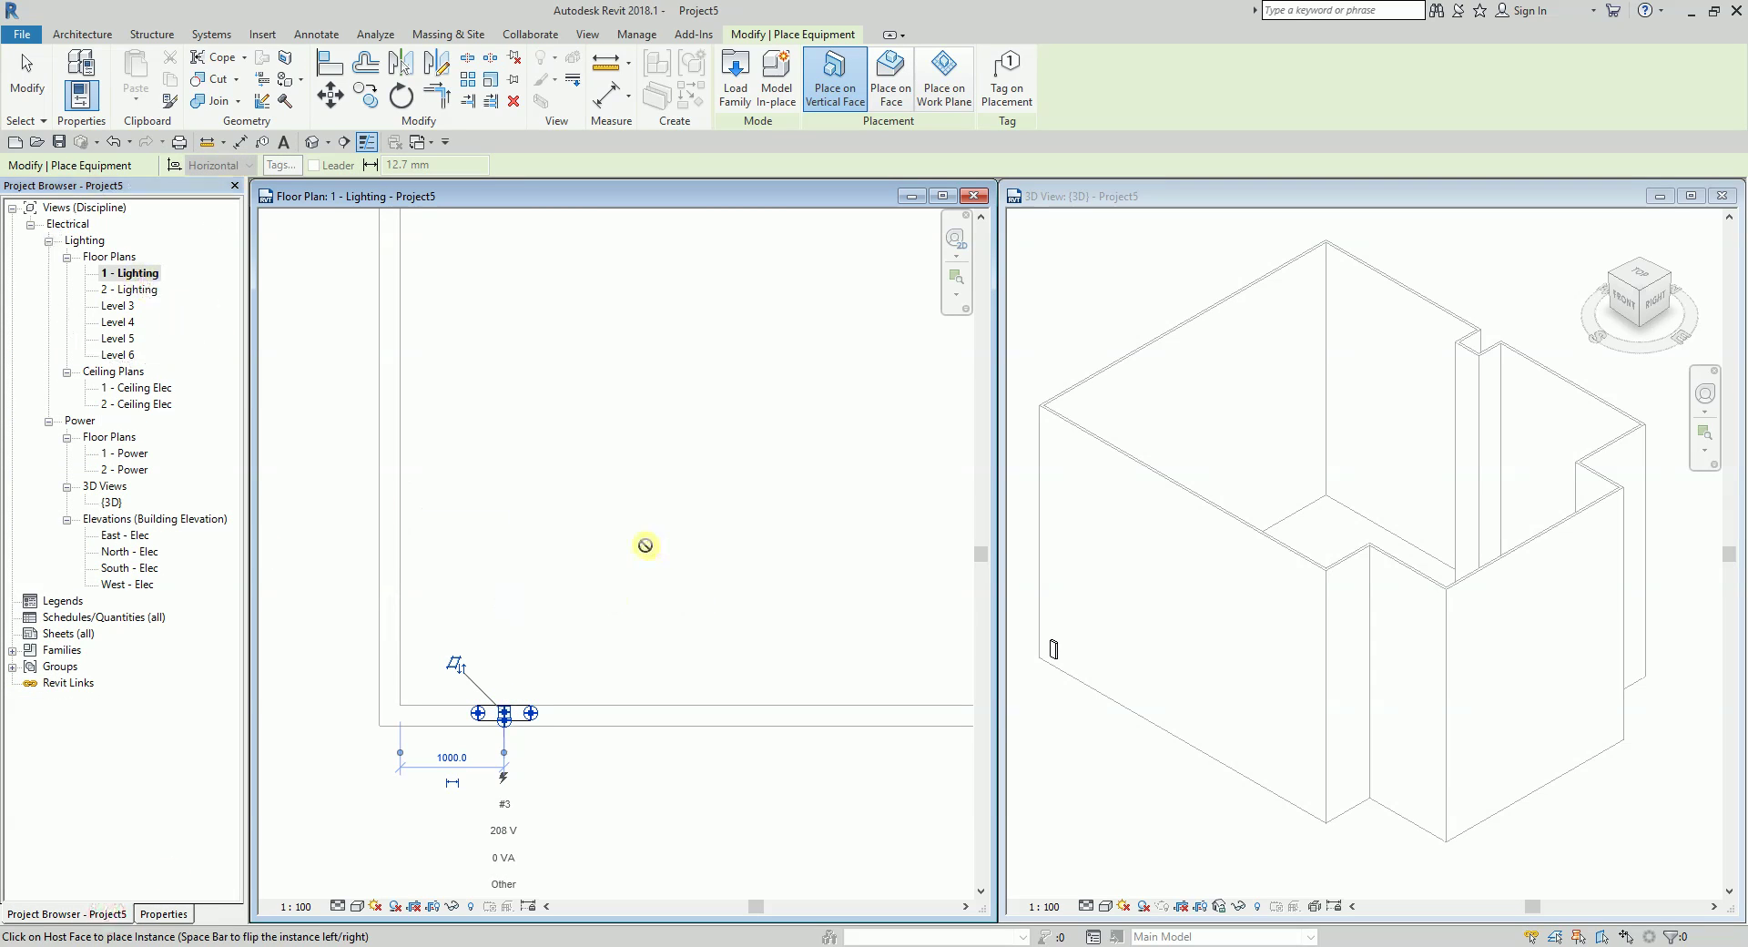
pyautogui.scroll(-3, 649, 496)
pyautogui.moveTo(664, 485); pyautogui.dragTo(534, 666, button='middle')
pyautogui.scroll(-3, 526, 623)
pyautogui.scroll(1, 558, 611)
pyautogui.scroll(-1, 562, 608)
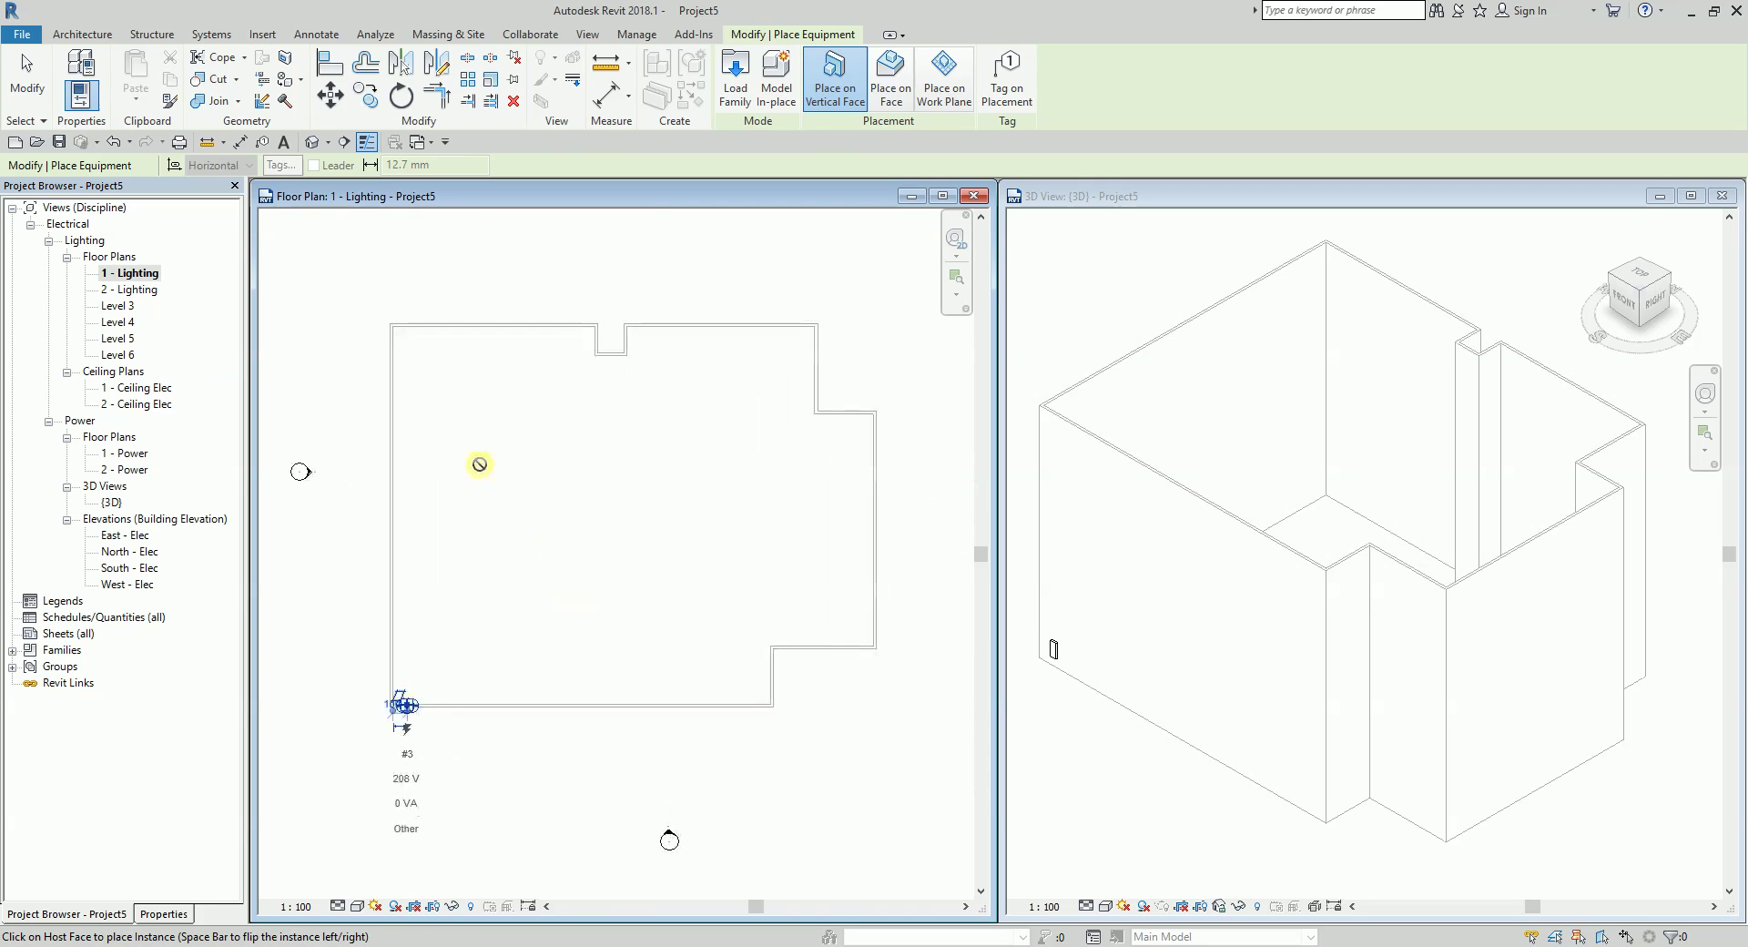
# Open the Level 5 floor plan and start placing lighting fixtures with Place on Face.
pyautogui.doubleClick(118, 338)
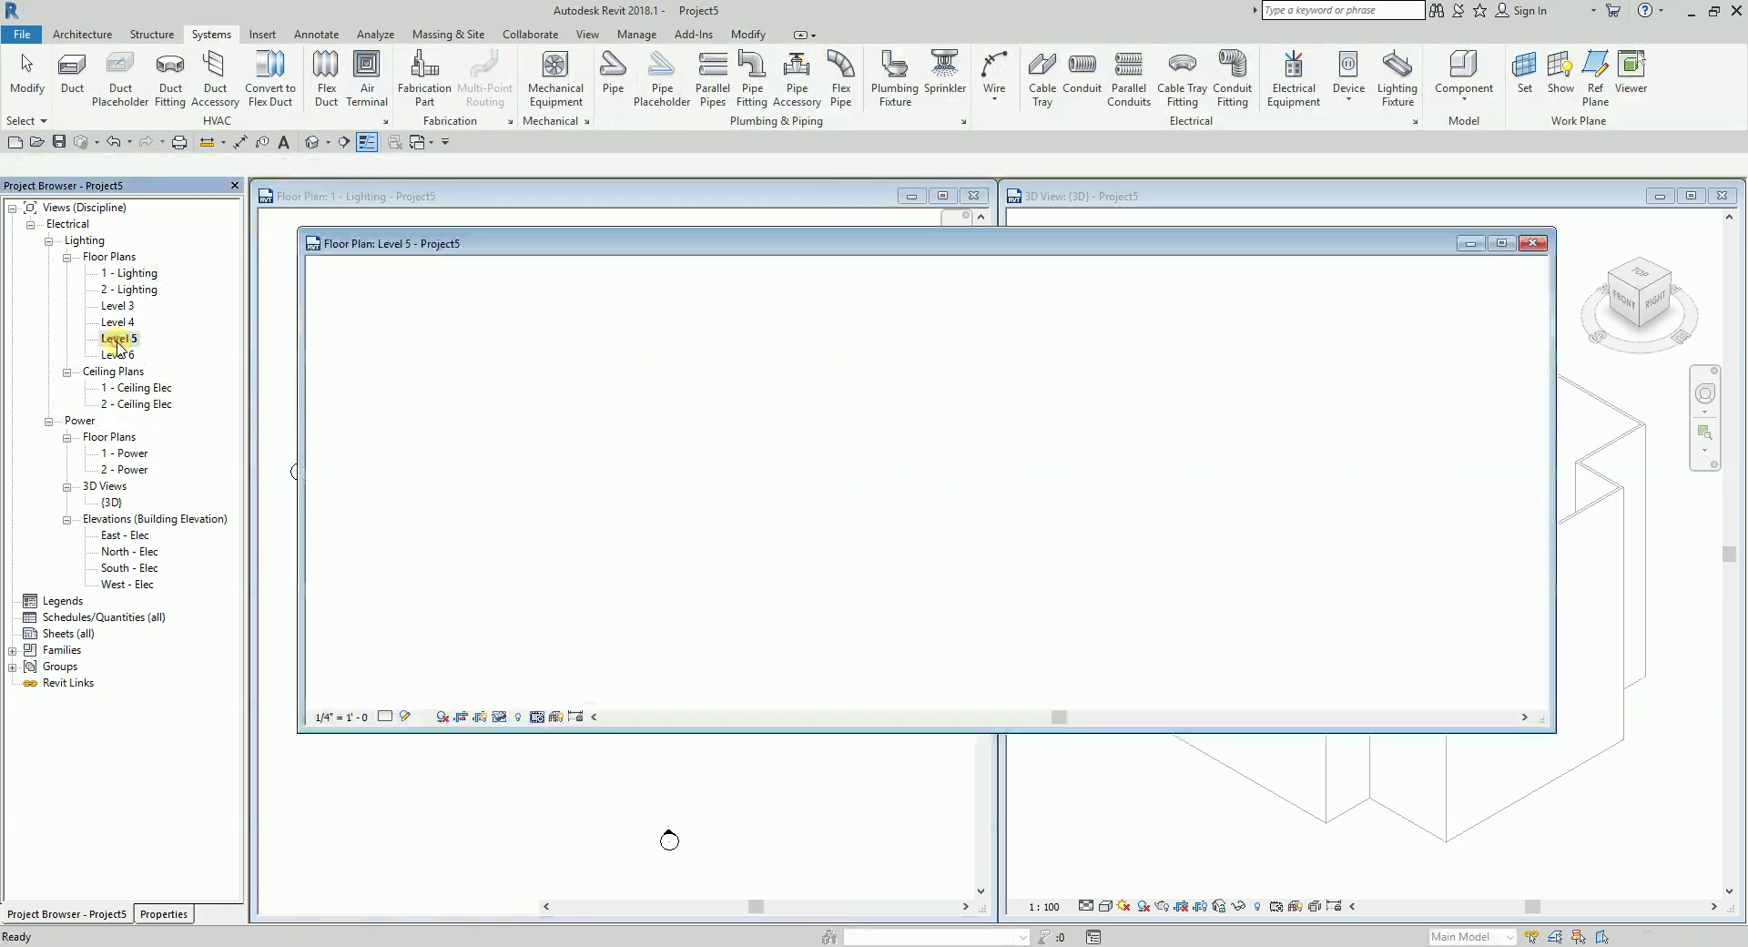
pyautogui.scroll(2, 746, 400)
pyautogui.scroll(1, 742, 390)
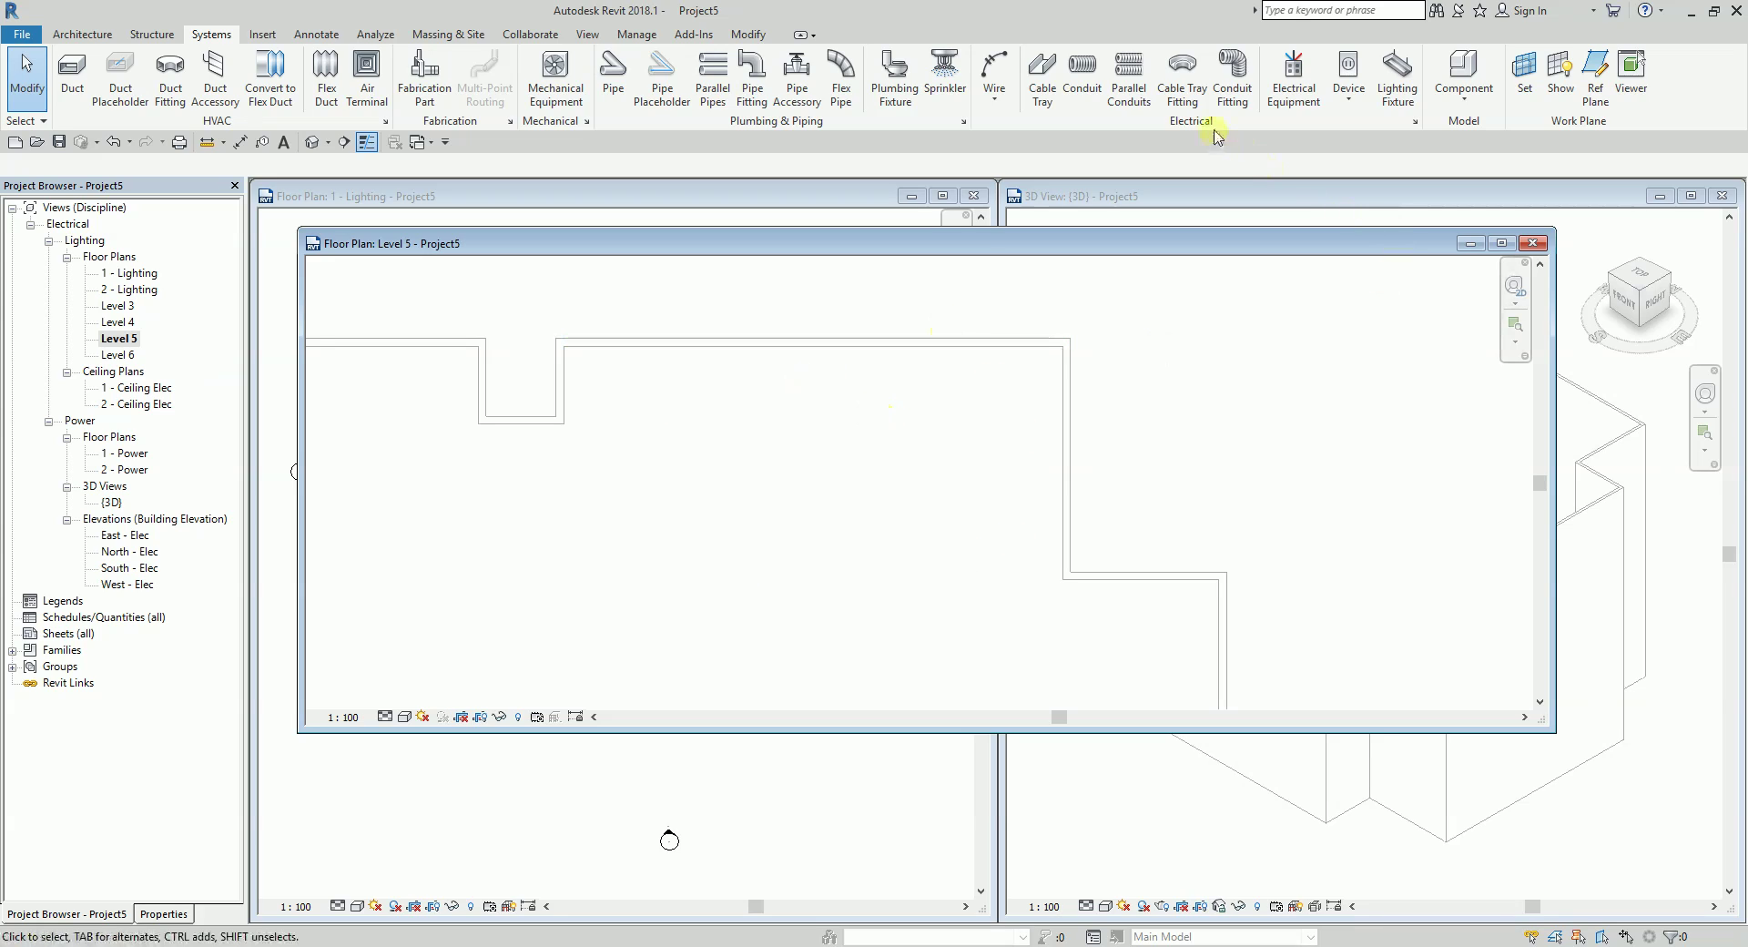
pyautogui.click(1397, 82)
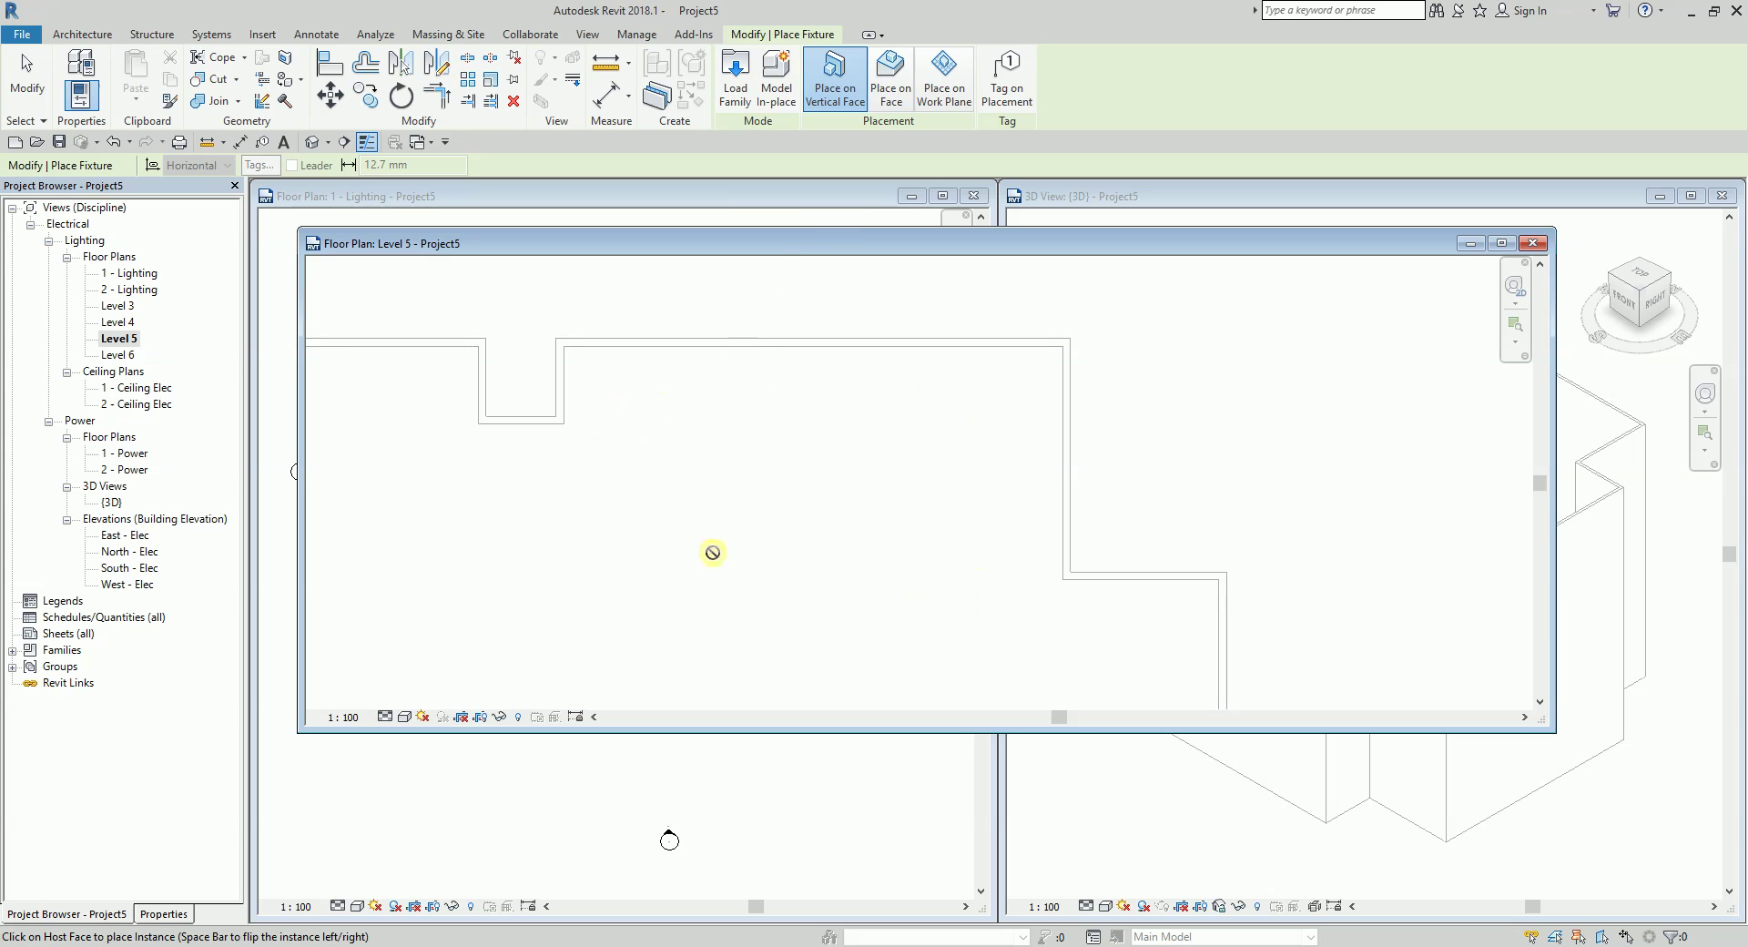
pyautogui.click(893, 86)
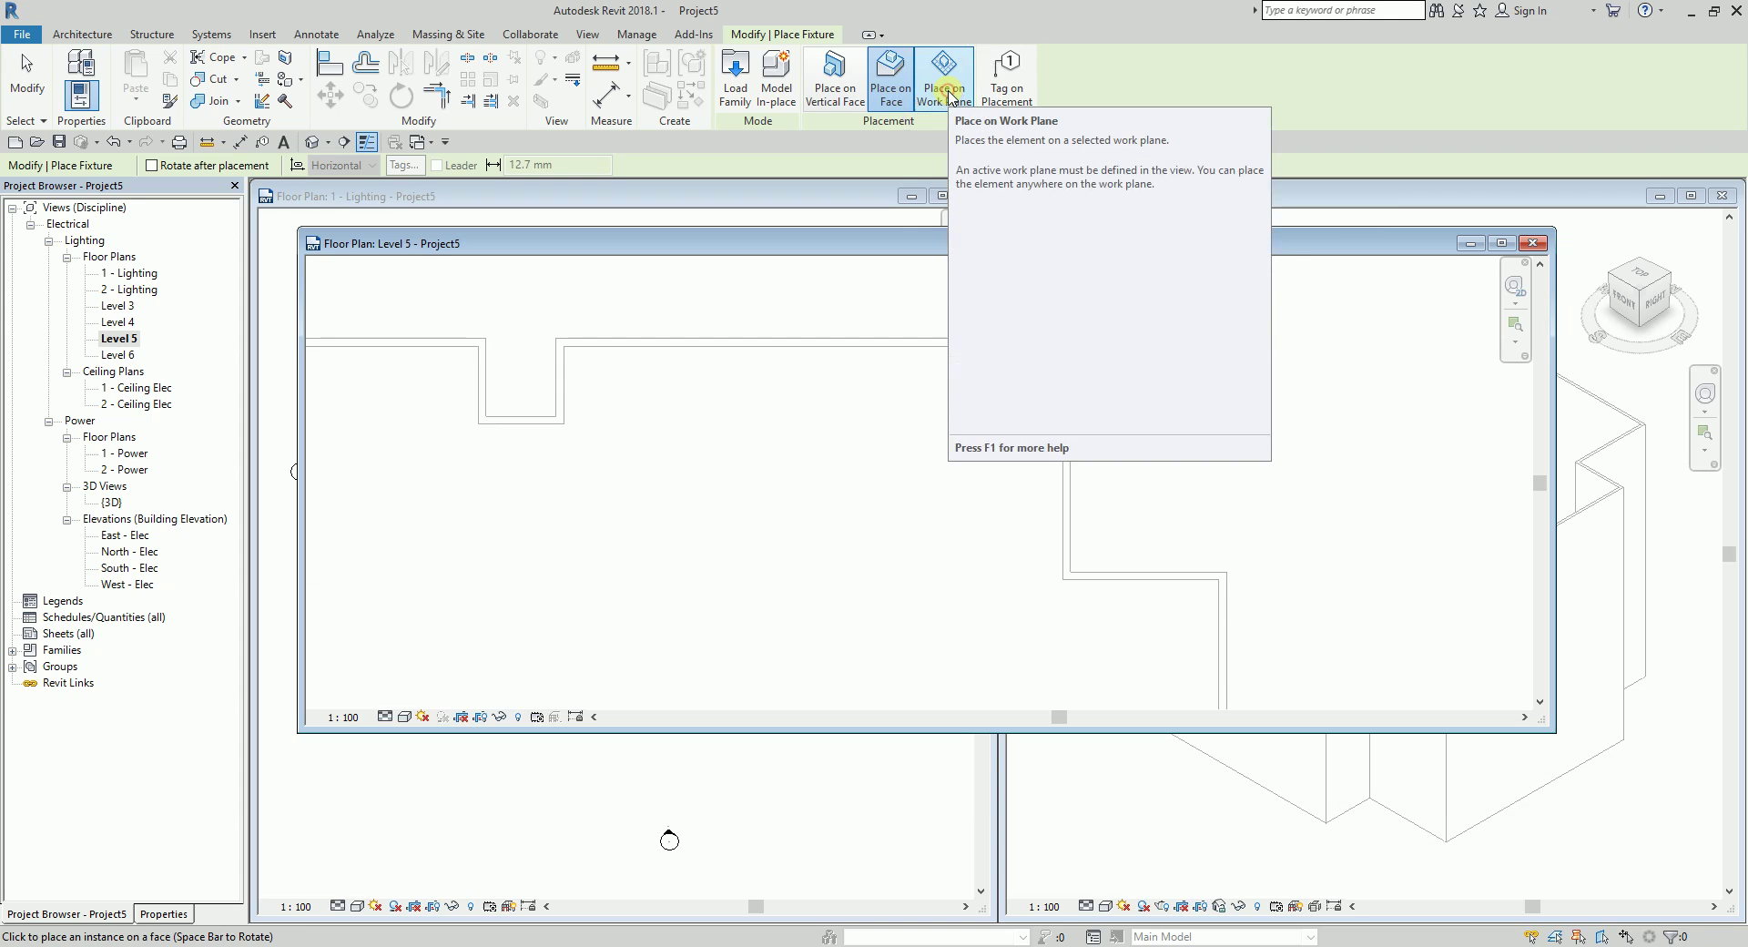
# Switch fixture placement to Place on Work Plane and set the Offset to 2800.
pyautogui.click(925, 102)
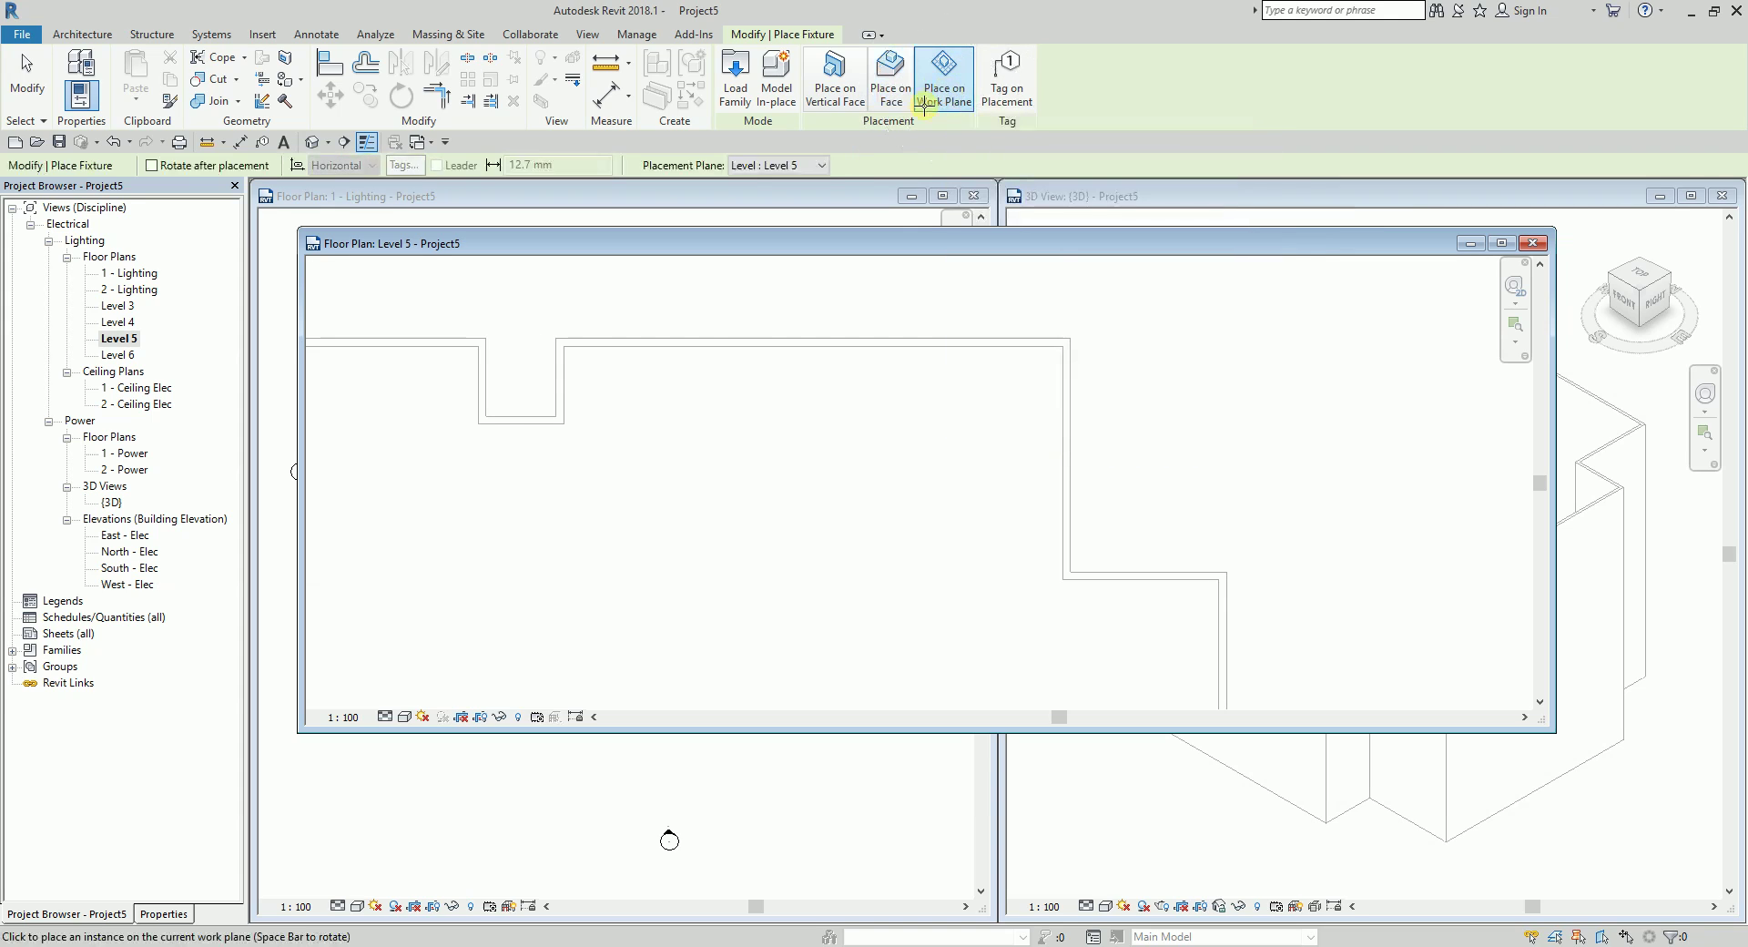
pyautogui.click(165, 914)
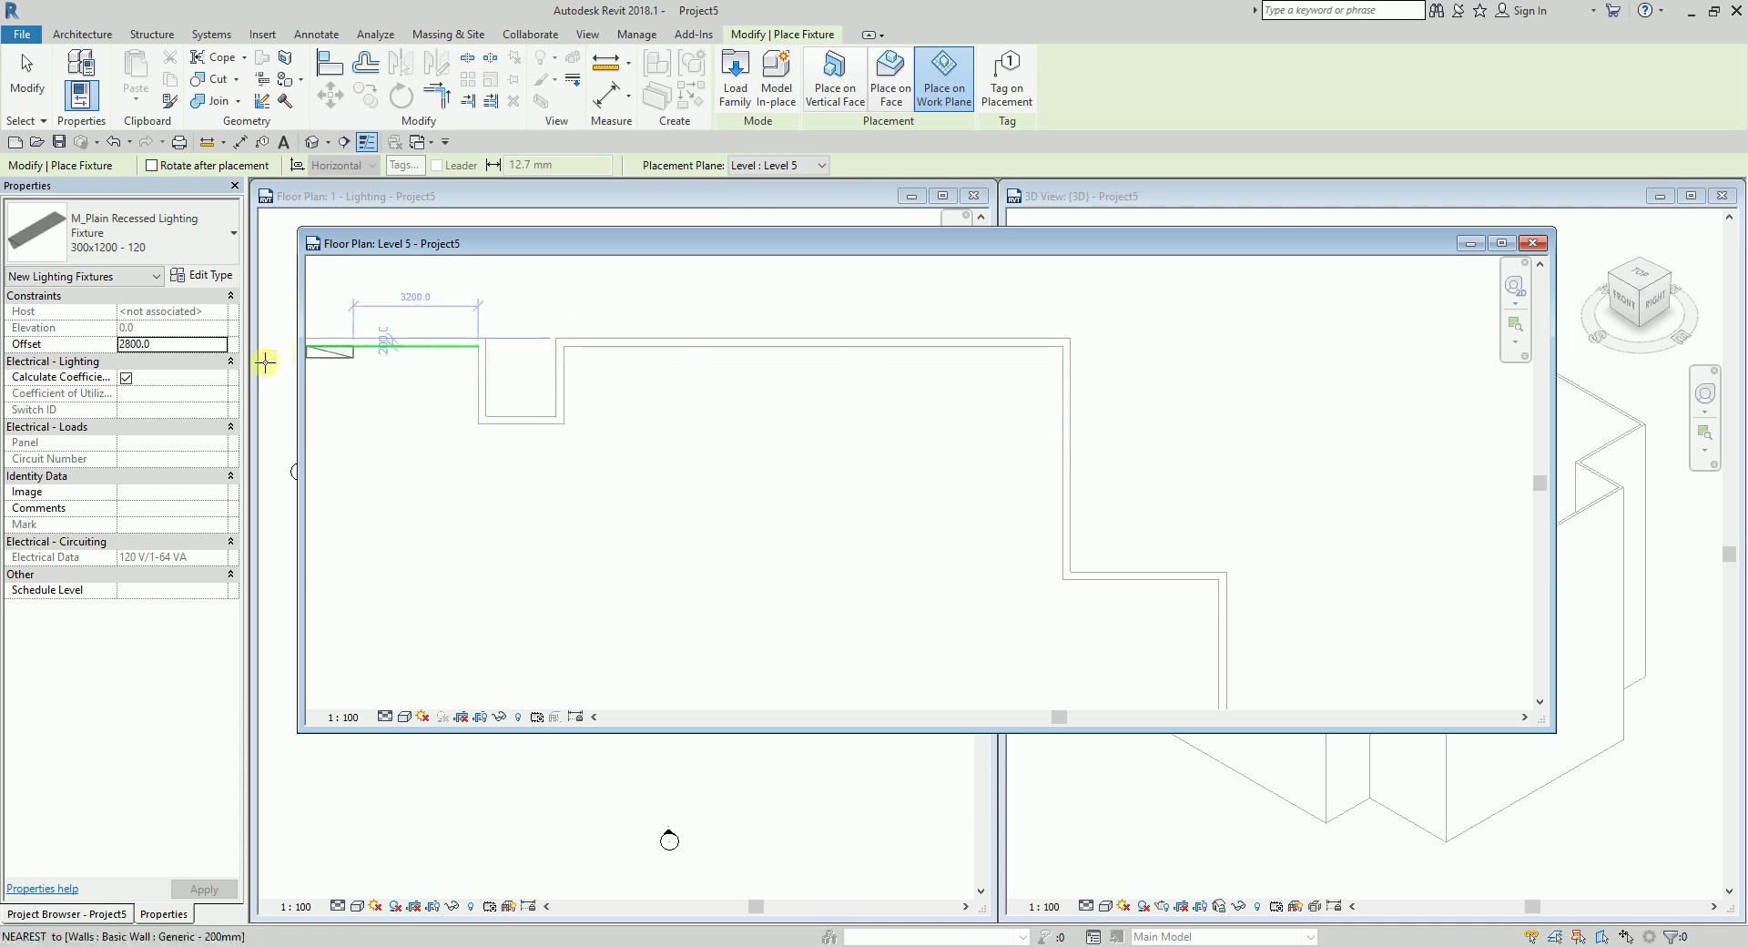
pyautogui.click(173, 343)
pyautogui.write('0')
pyautogui.press('Return')
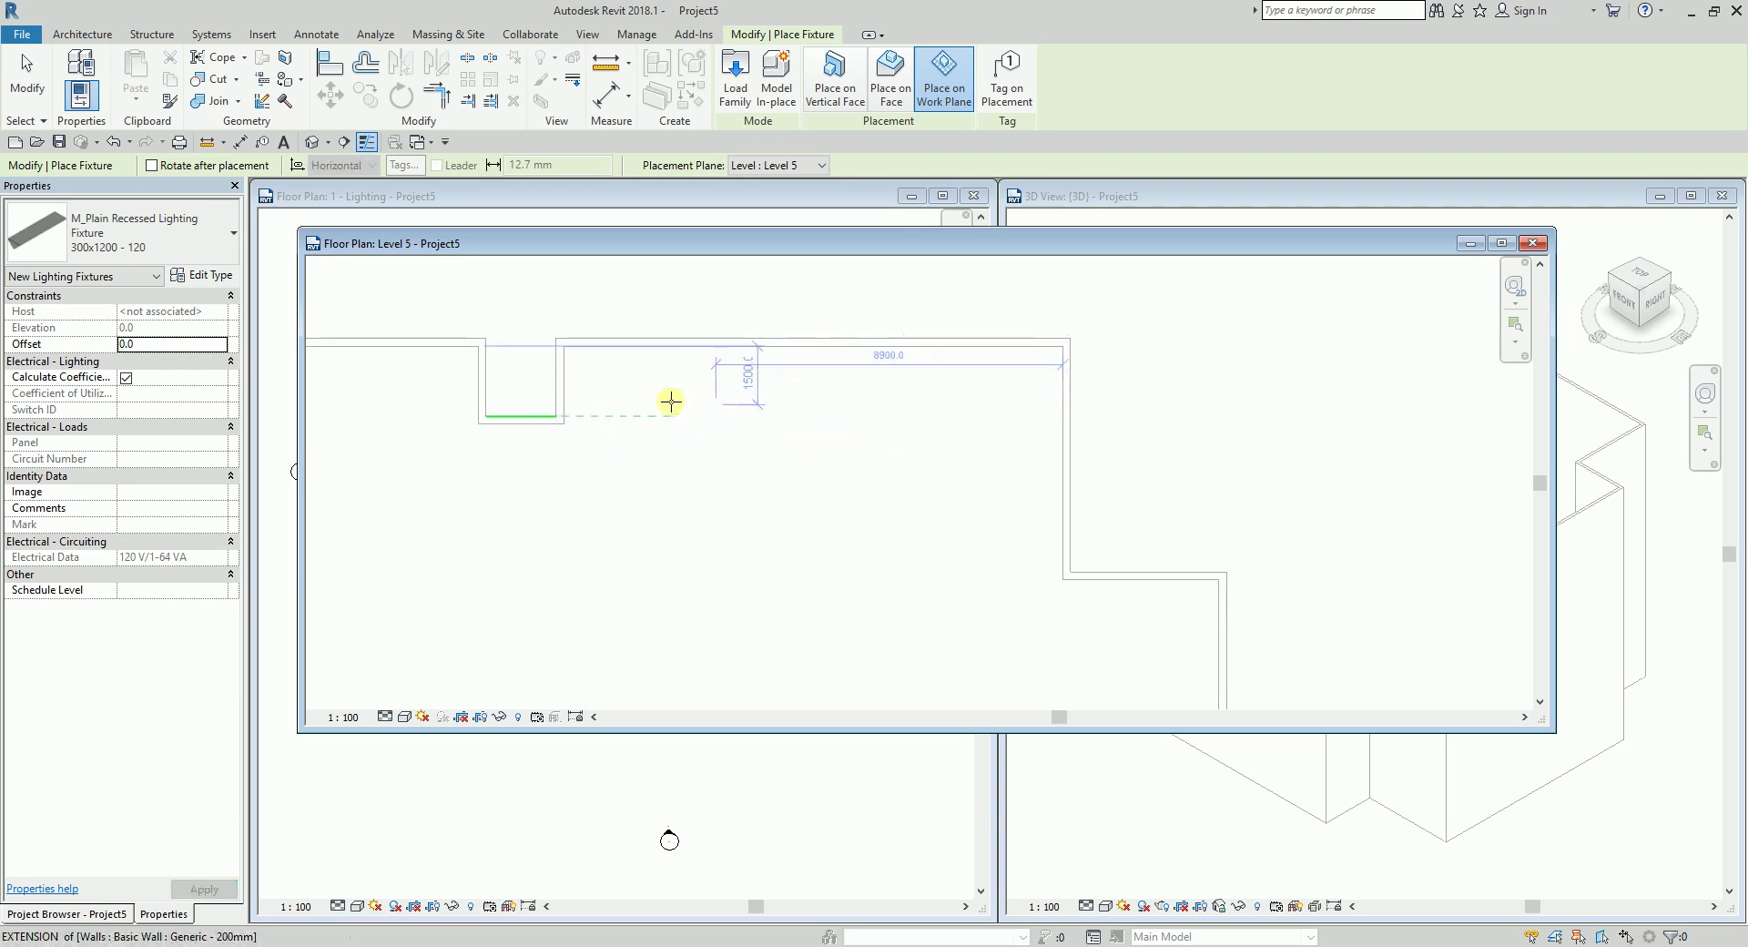
pyautogui.click(162, 345)
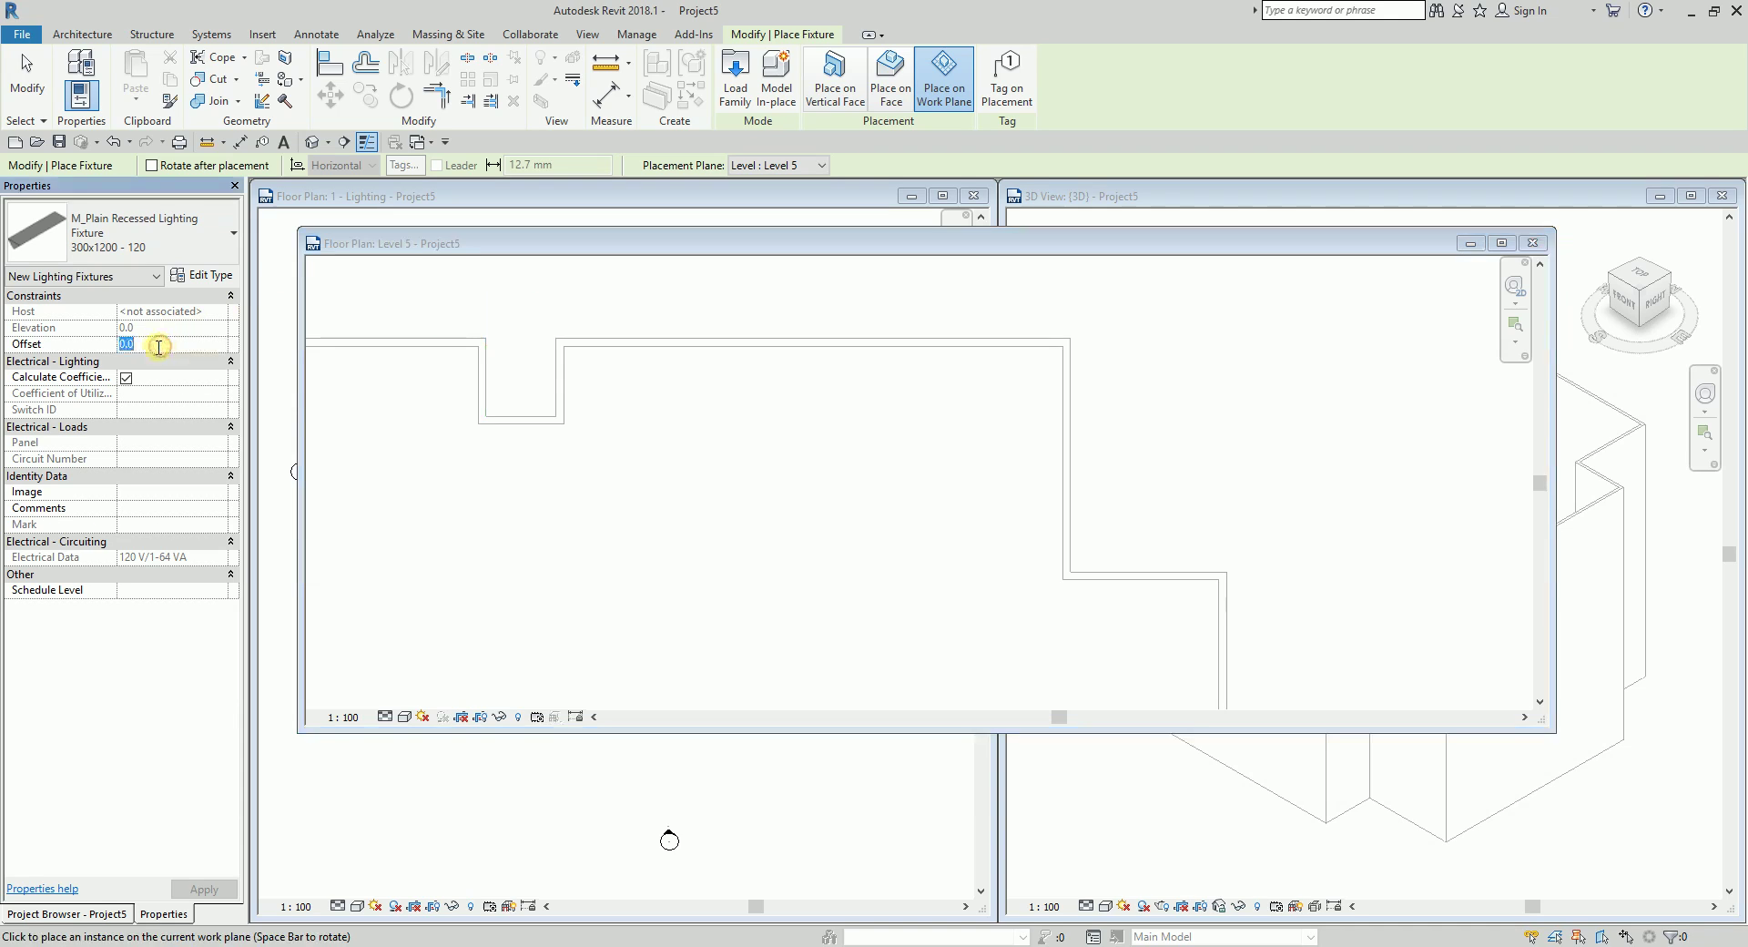
pyautogui.write('2800')
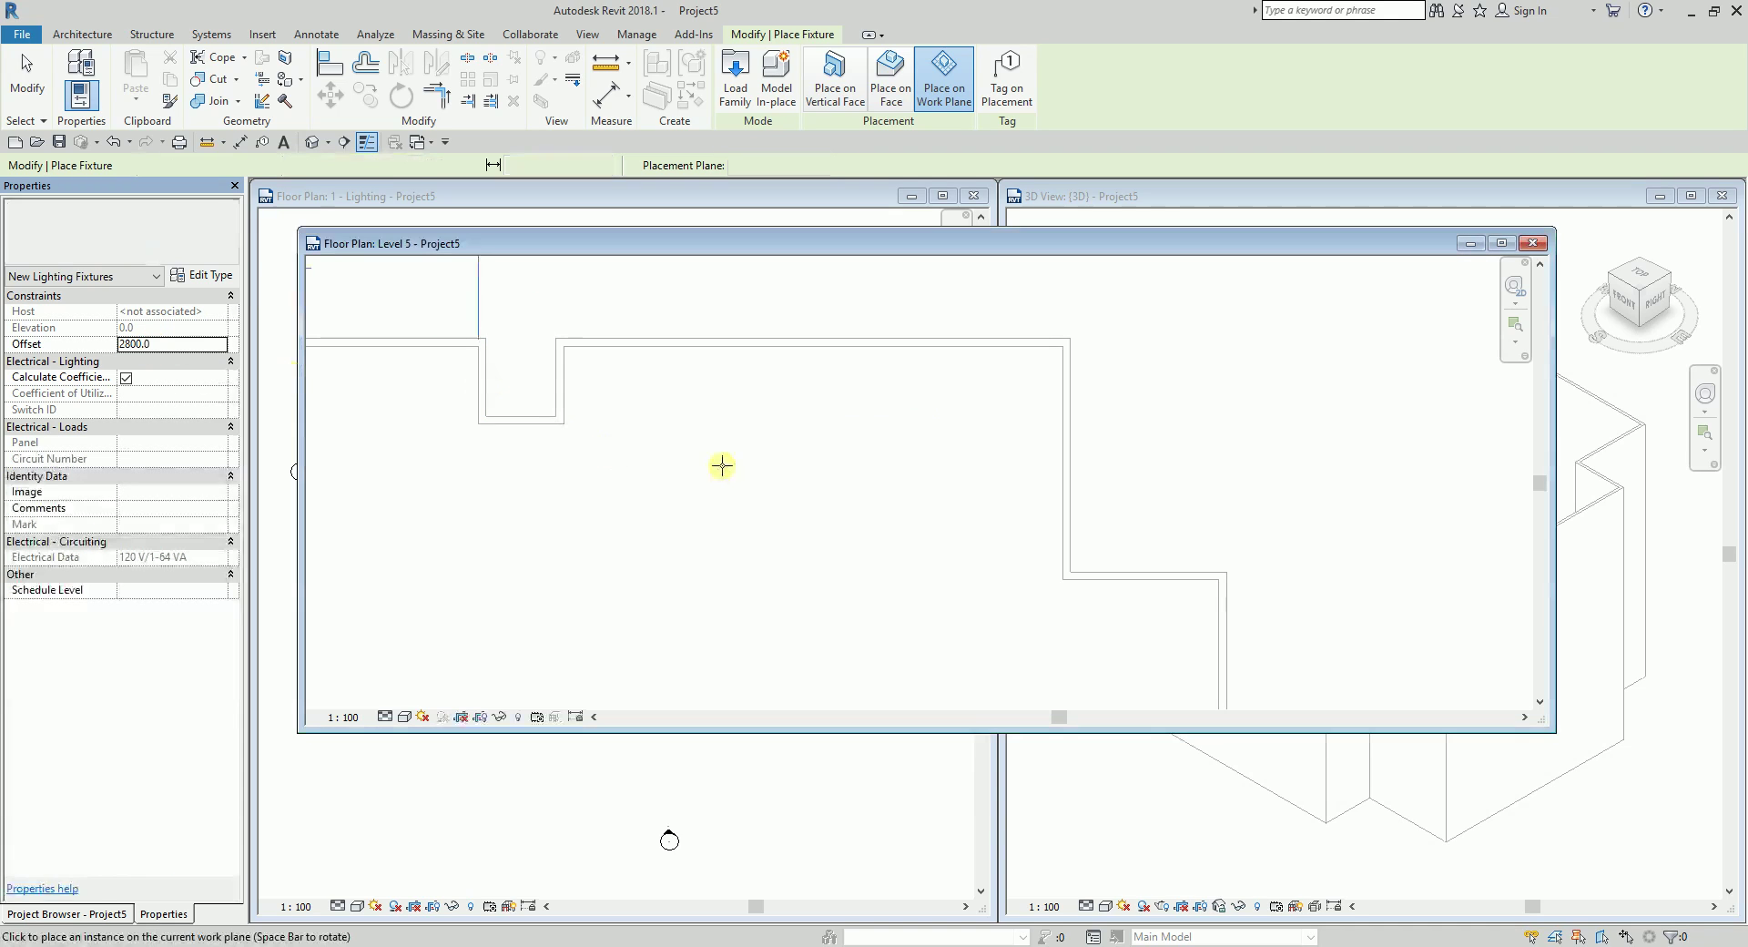
# Place two M_Plain Recessed Lighting Fixtures near the top wall, one below the other.
pyautogui.click(602, 366)
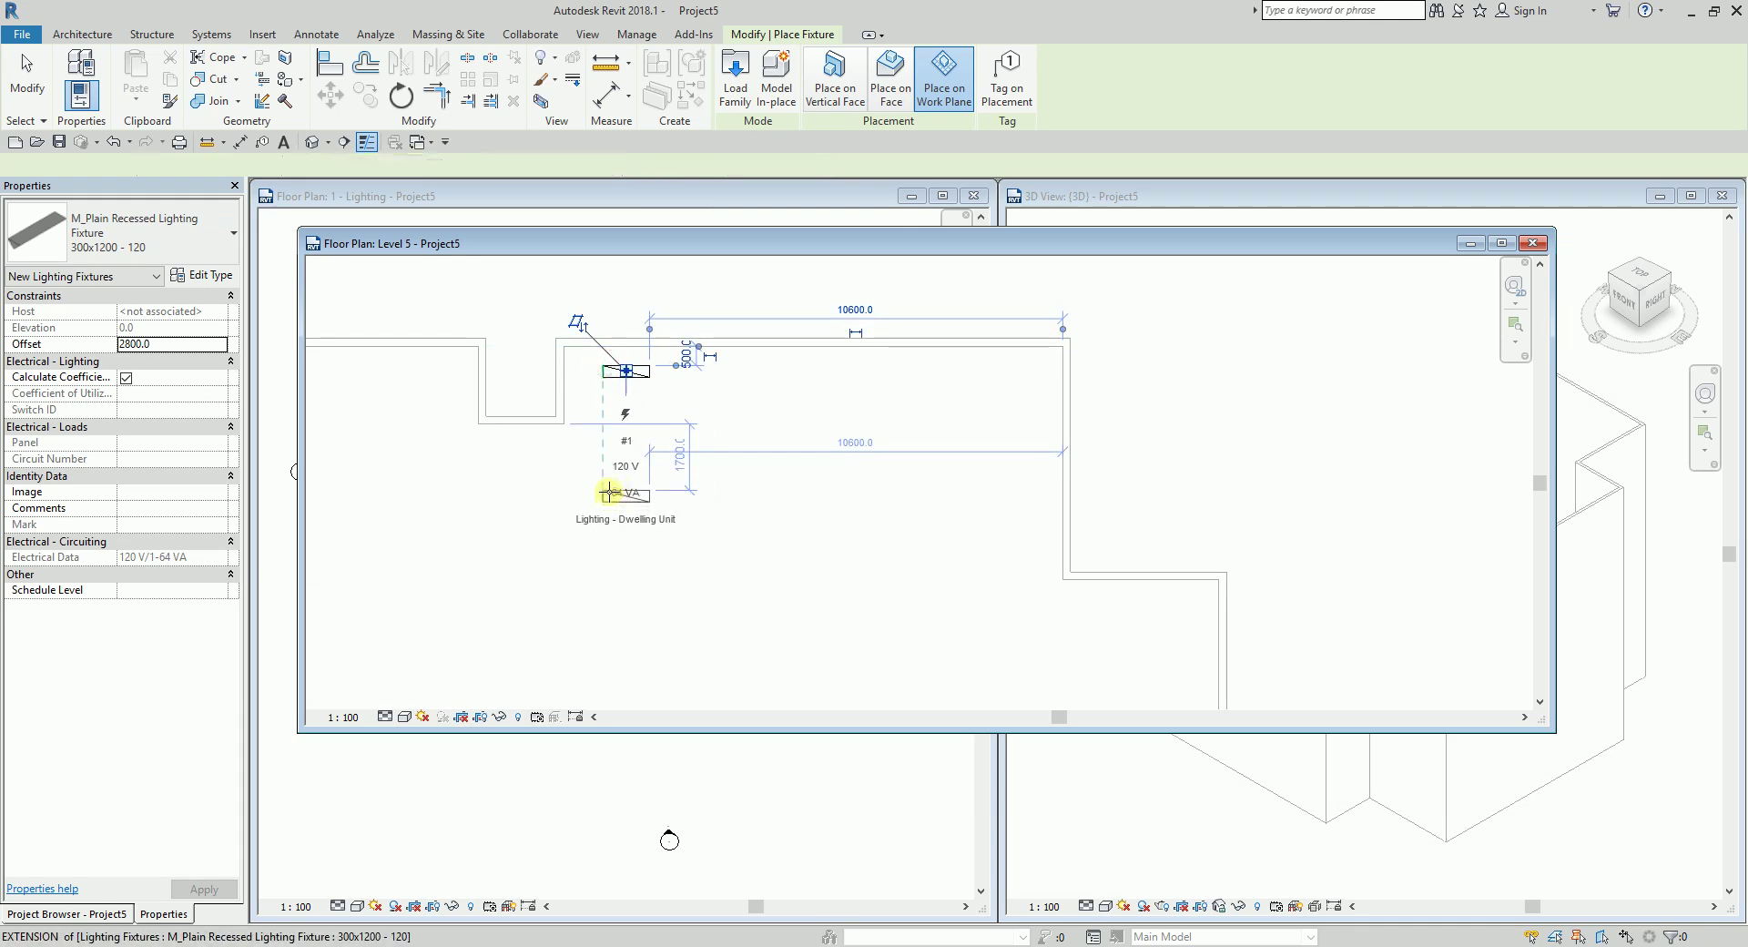
pyautogui.click(610, 490)
pyautogui.click(30, 87)
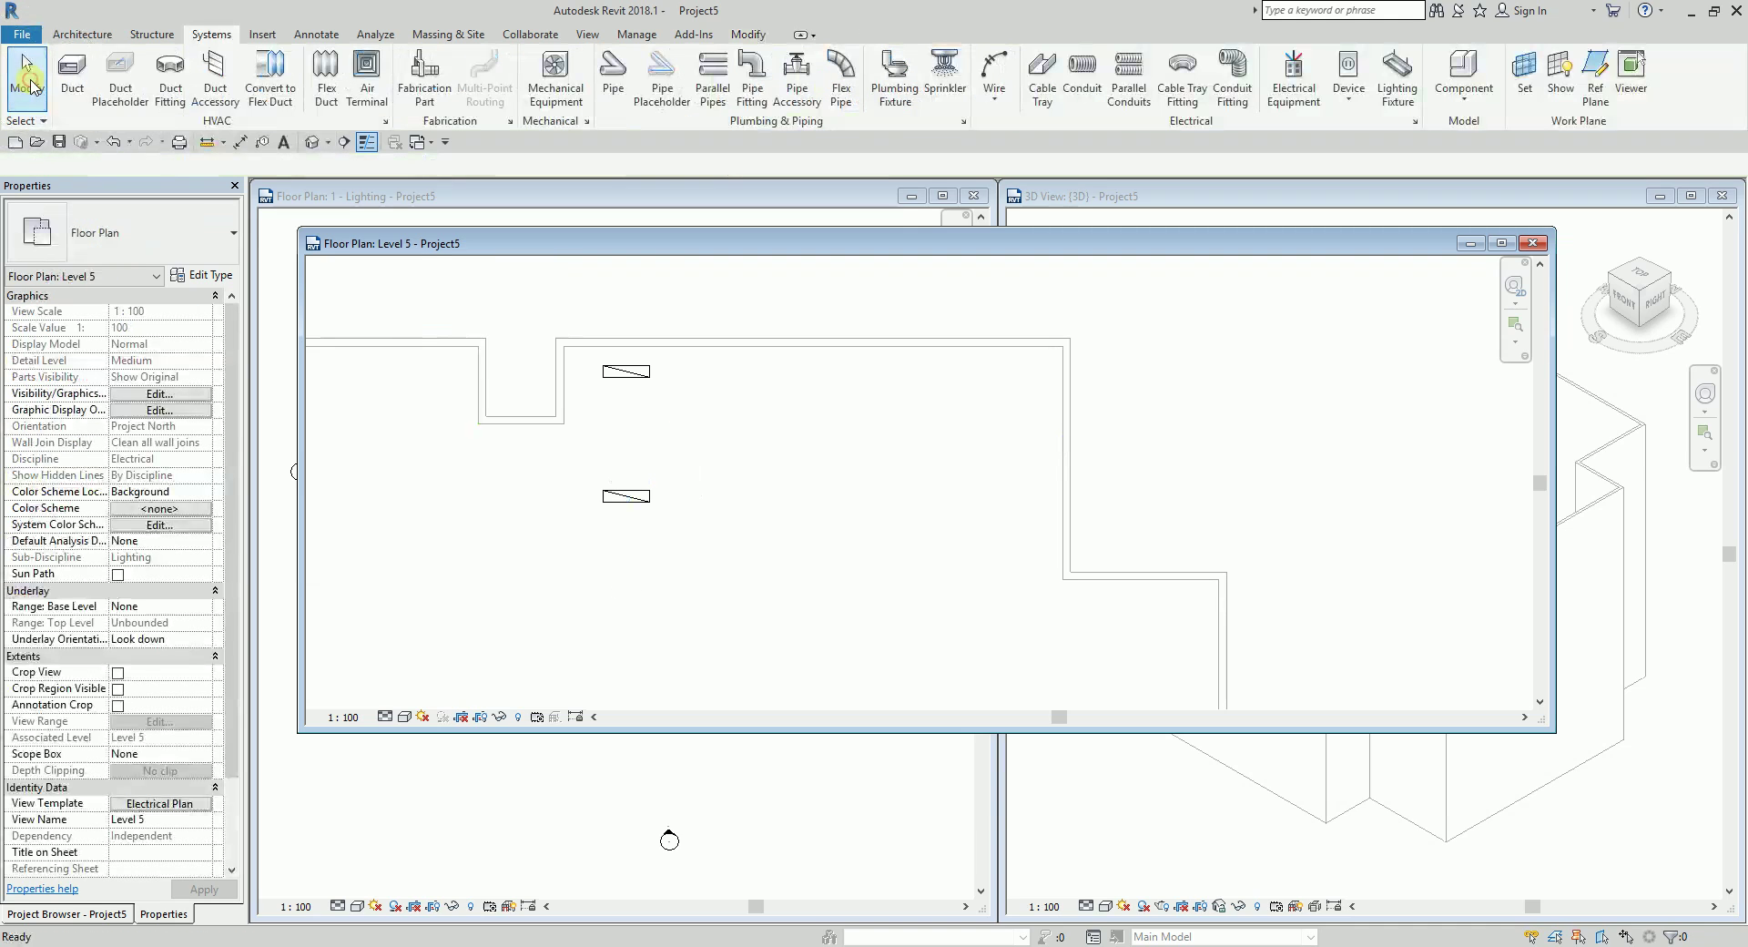
# Copy the selected fixture pair three times at 3000 spacing, forming two rows of four lights.
pyautogui.click(558, 301)
pyautogui.moveTo(557, 300); pyautogui.dragTo(710, 579)
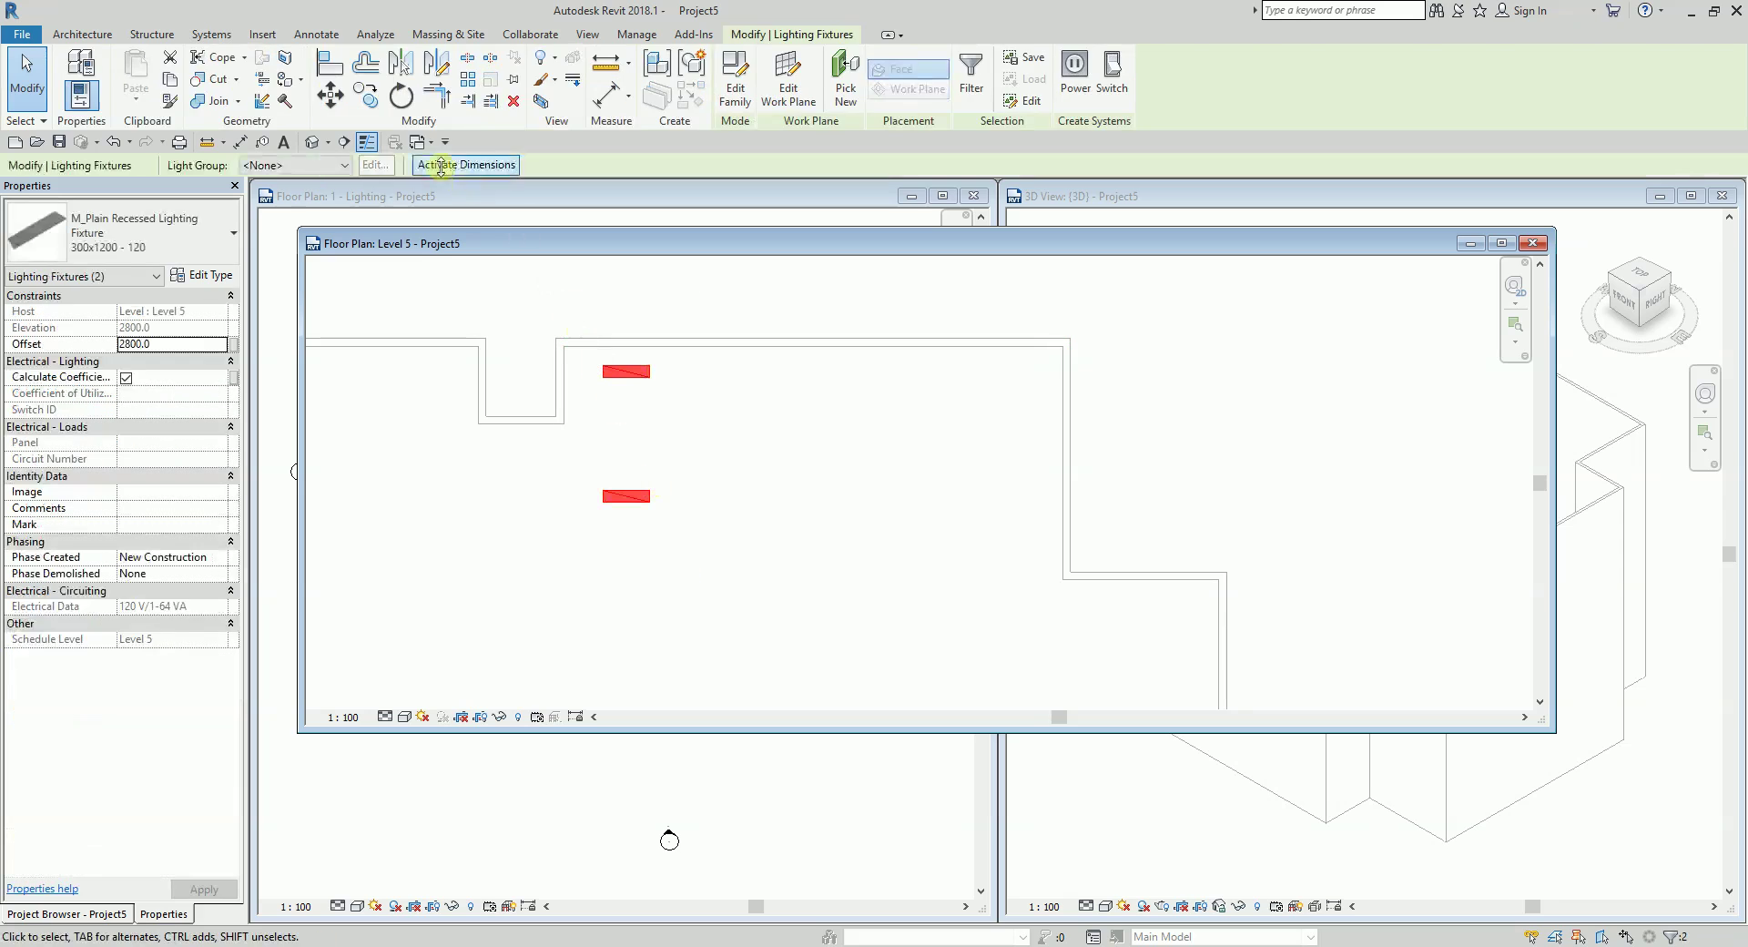
pyautogui.click(367, 95)
pyautogui.click(626, 309)
pyautogui.moveTo(790, 338); pyautogui.dragTo(756, 511, button='middle')
pyautogui.write('30')
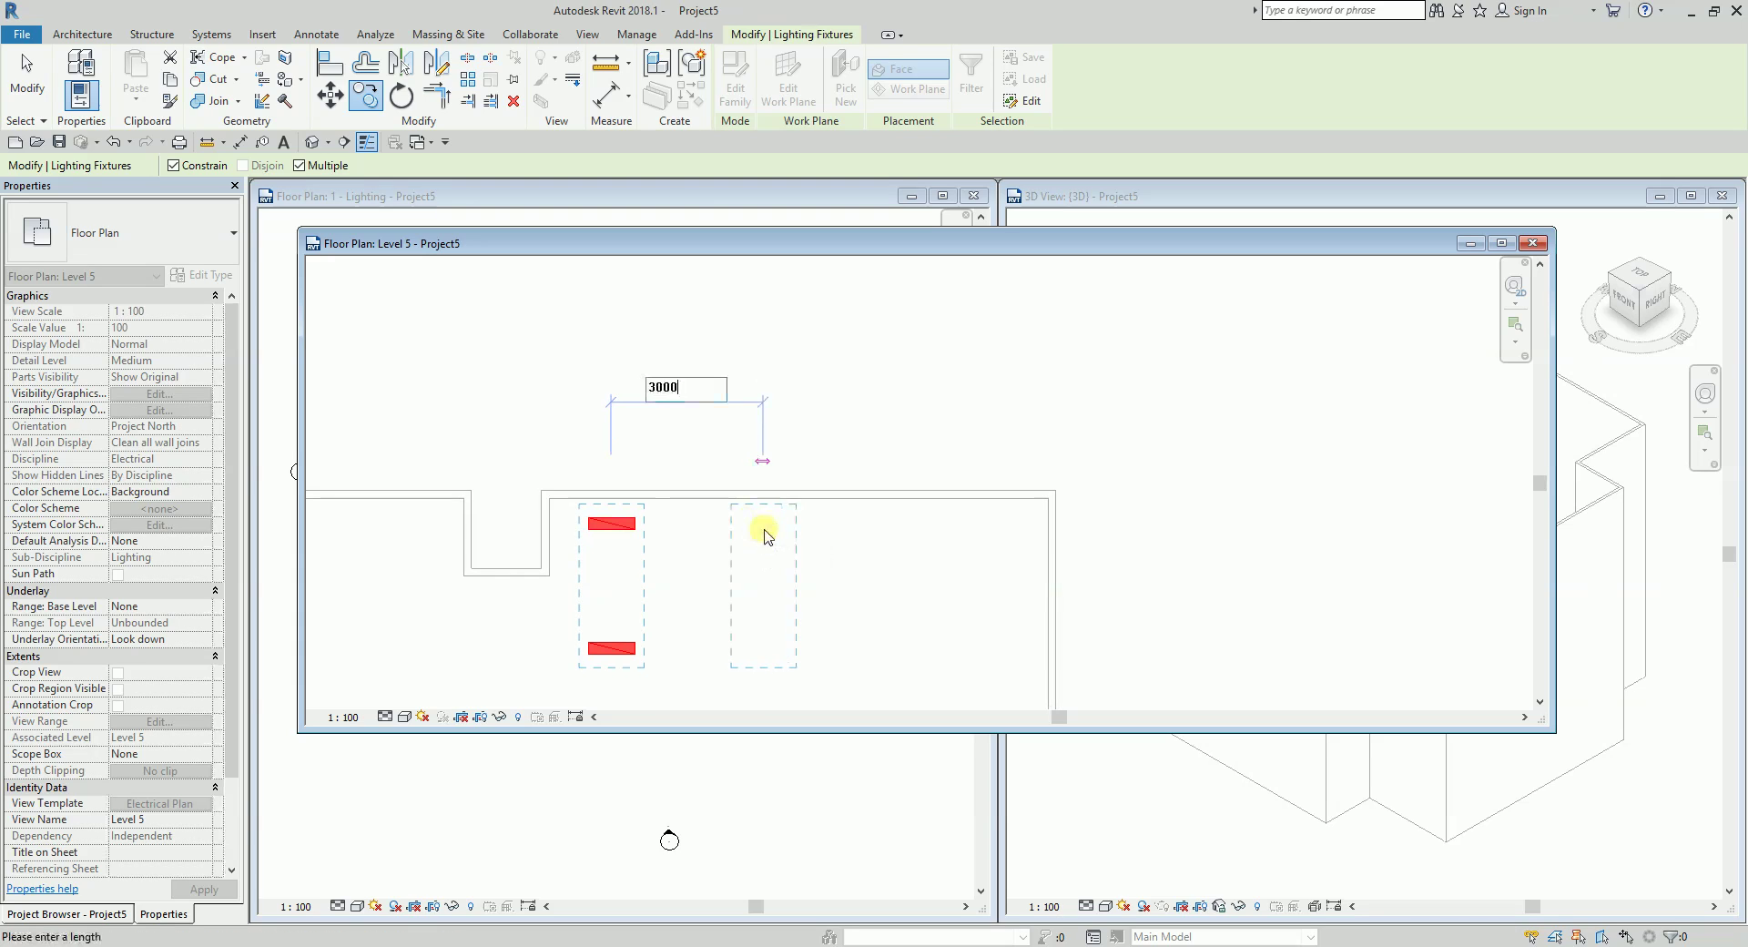
pyautogui.write('00')
pyautogui.press('Return')
pyautogui.write('3000')
pyautogui.press('Return')
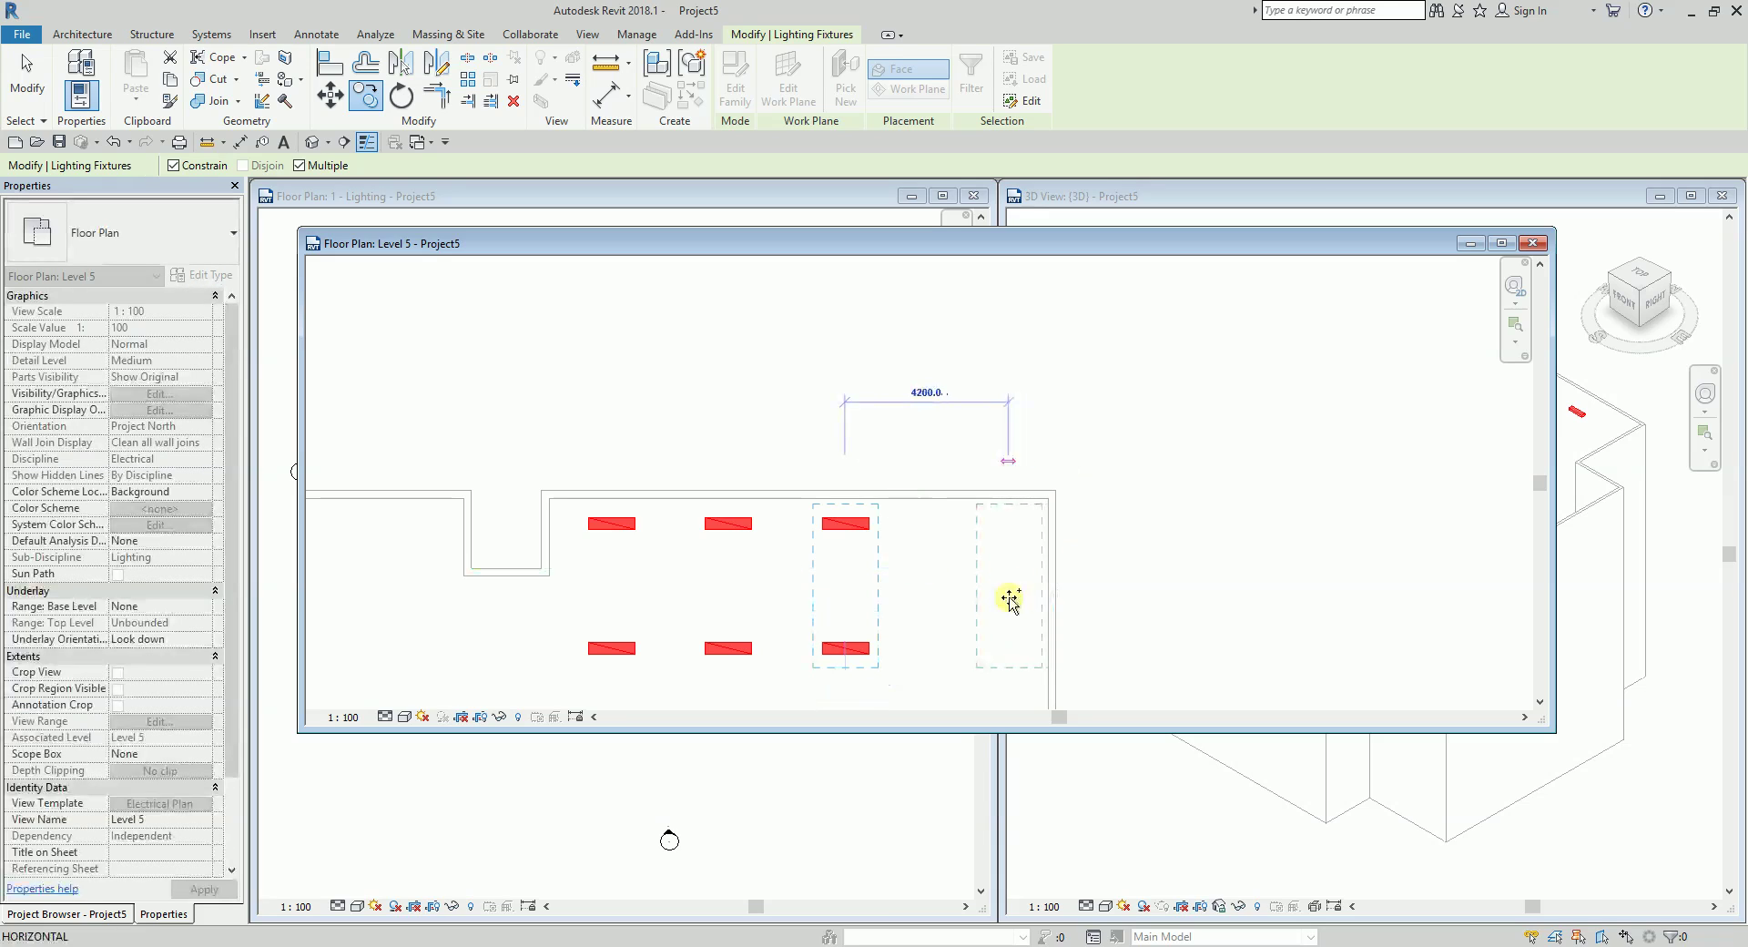
pyautogui.write('3000')
pyautogui.press('Return')
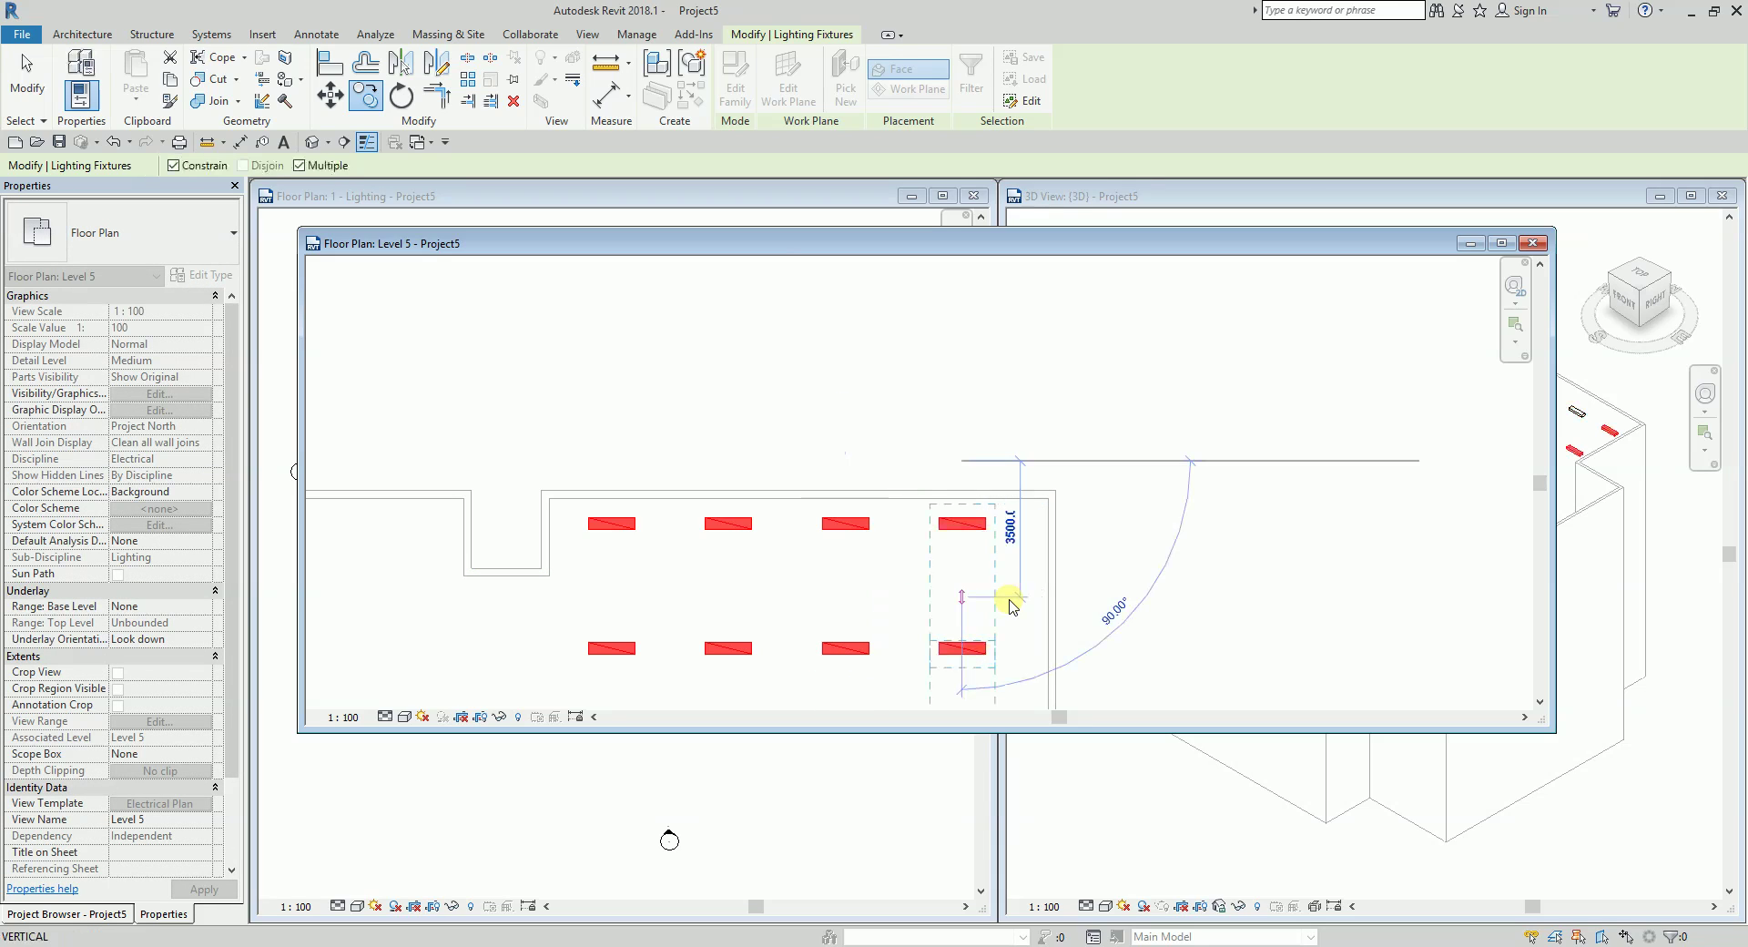
pyautogui.press('Escape')
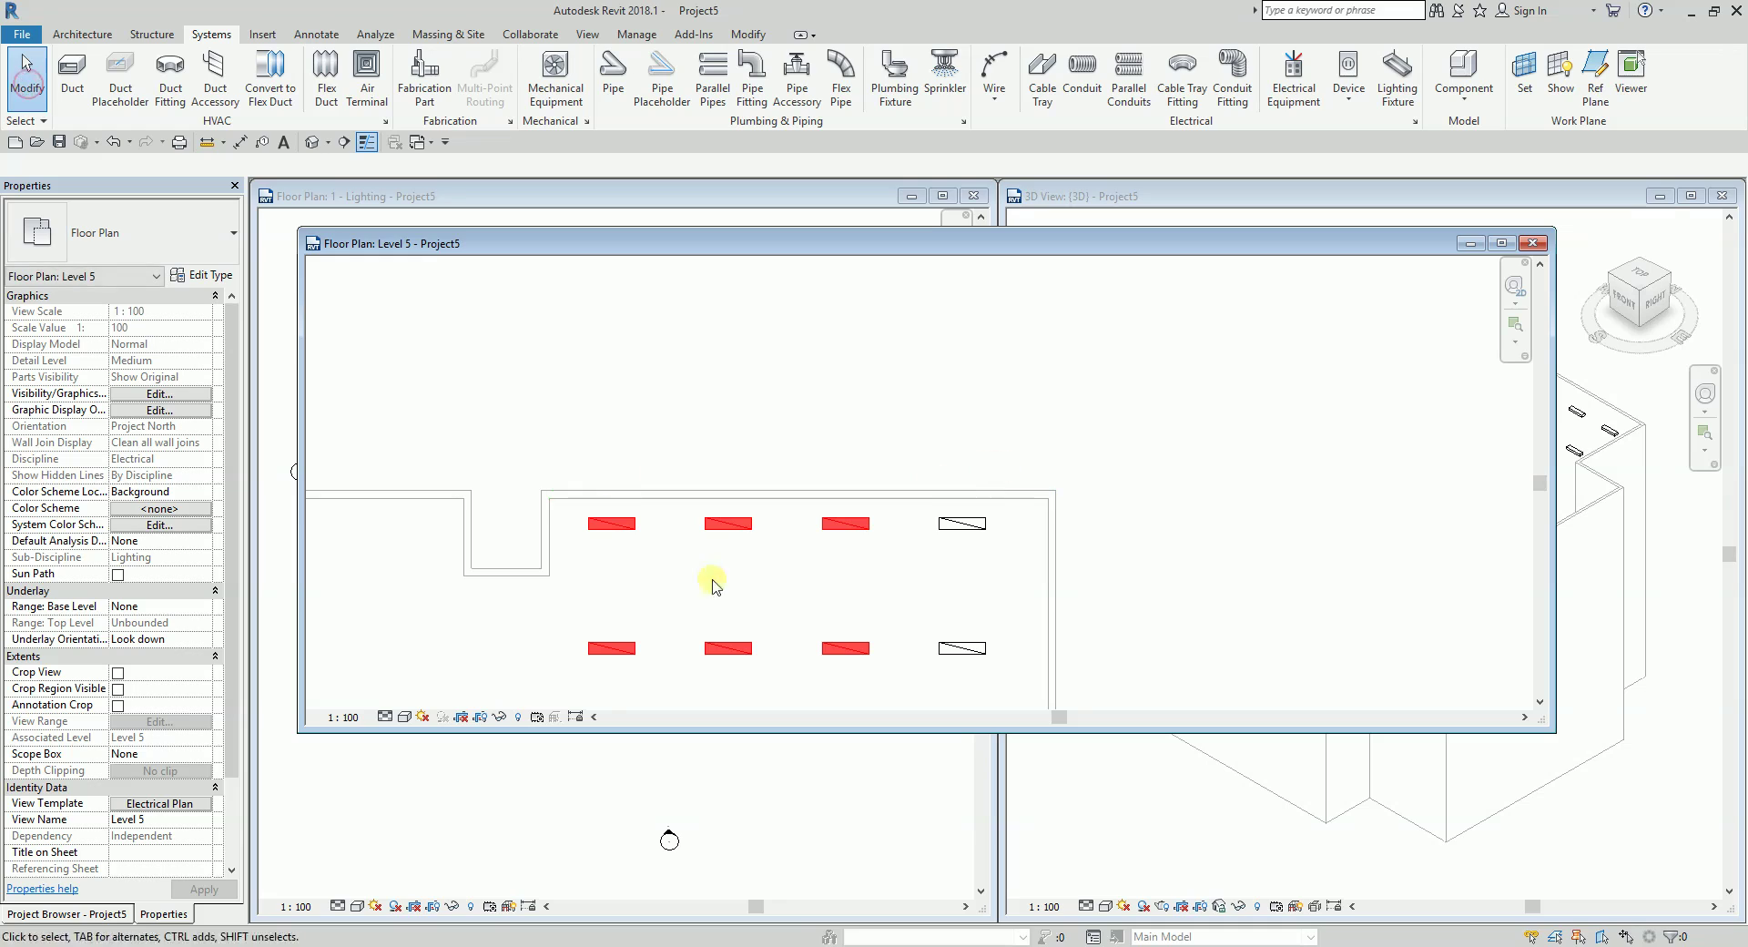
pyautogui.scroll(-3, 848, 405)
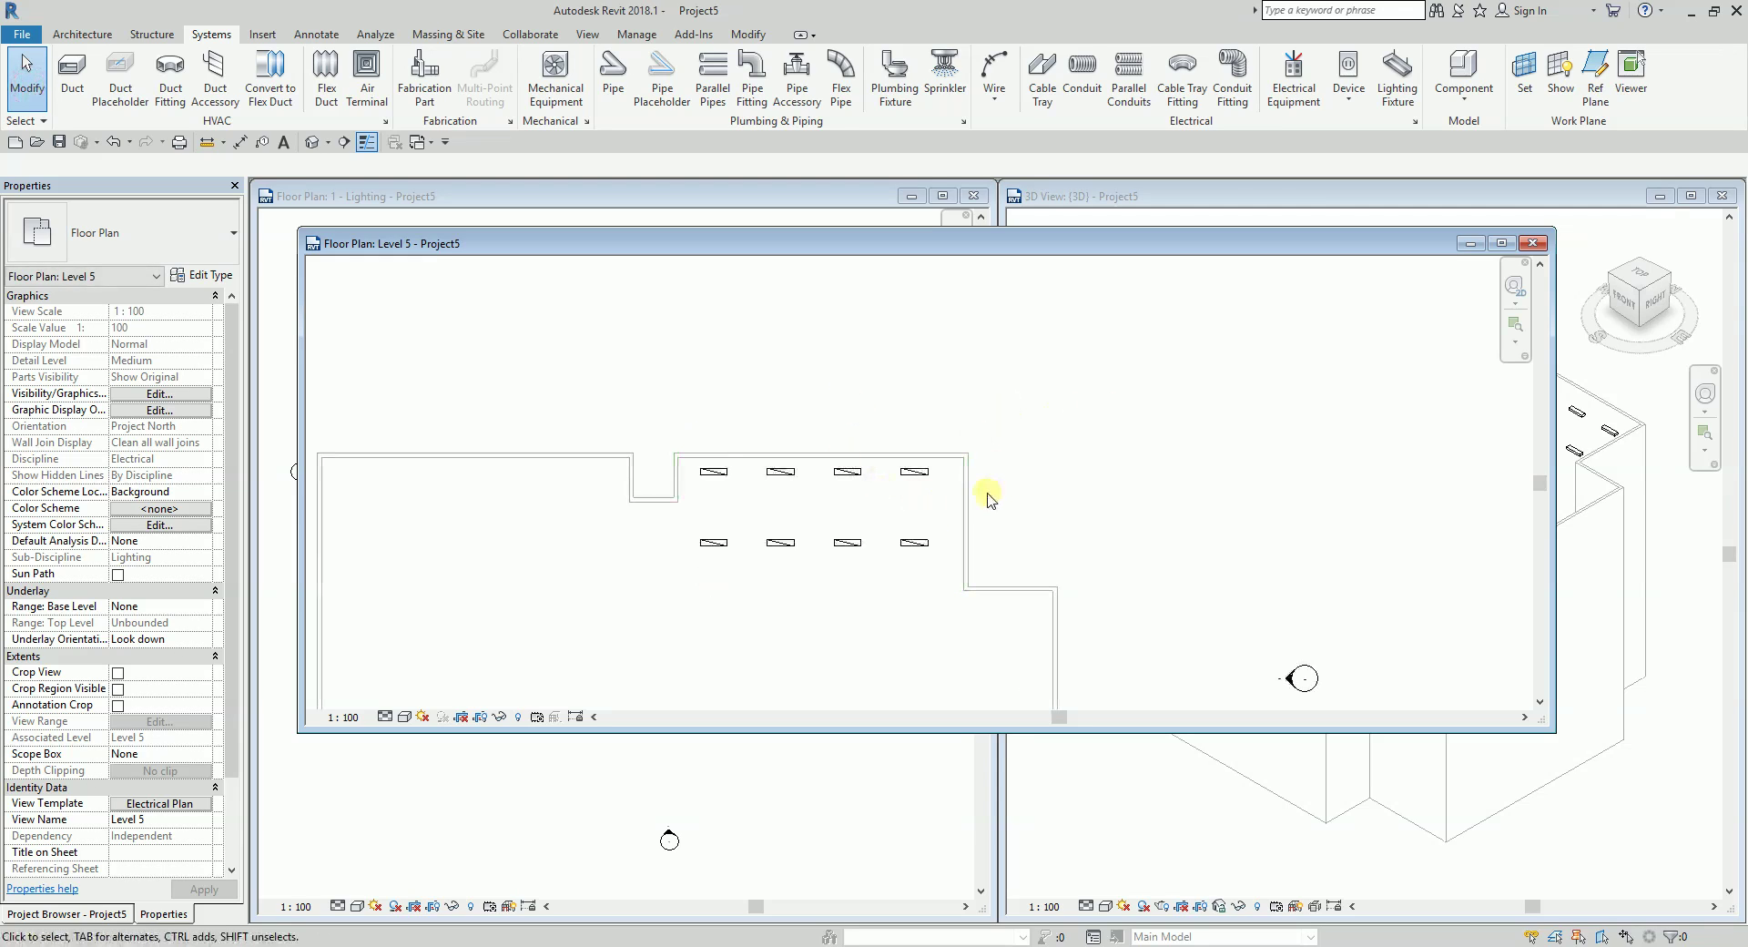
# Close the Level 5 plan window and window-select all eight lighting fixtures in 3D.
pyautogui.click(1533, 248)
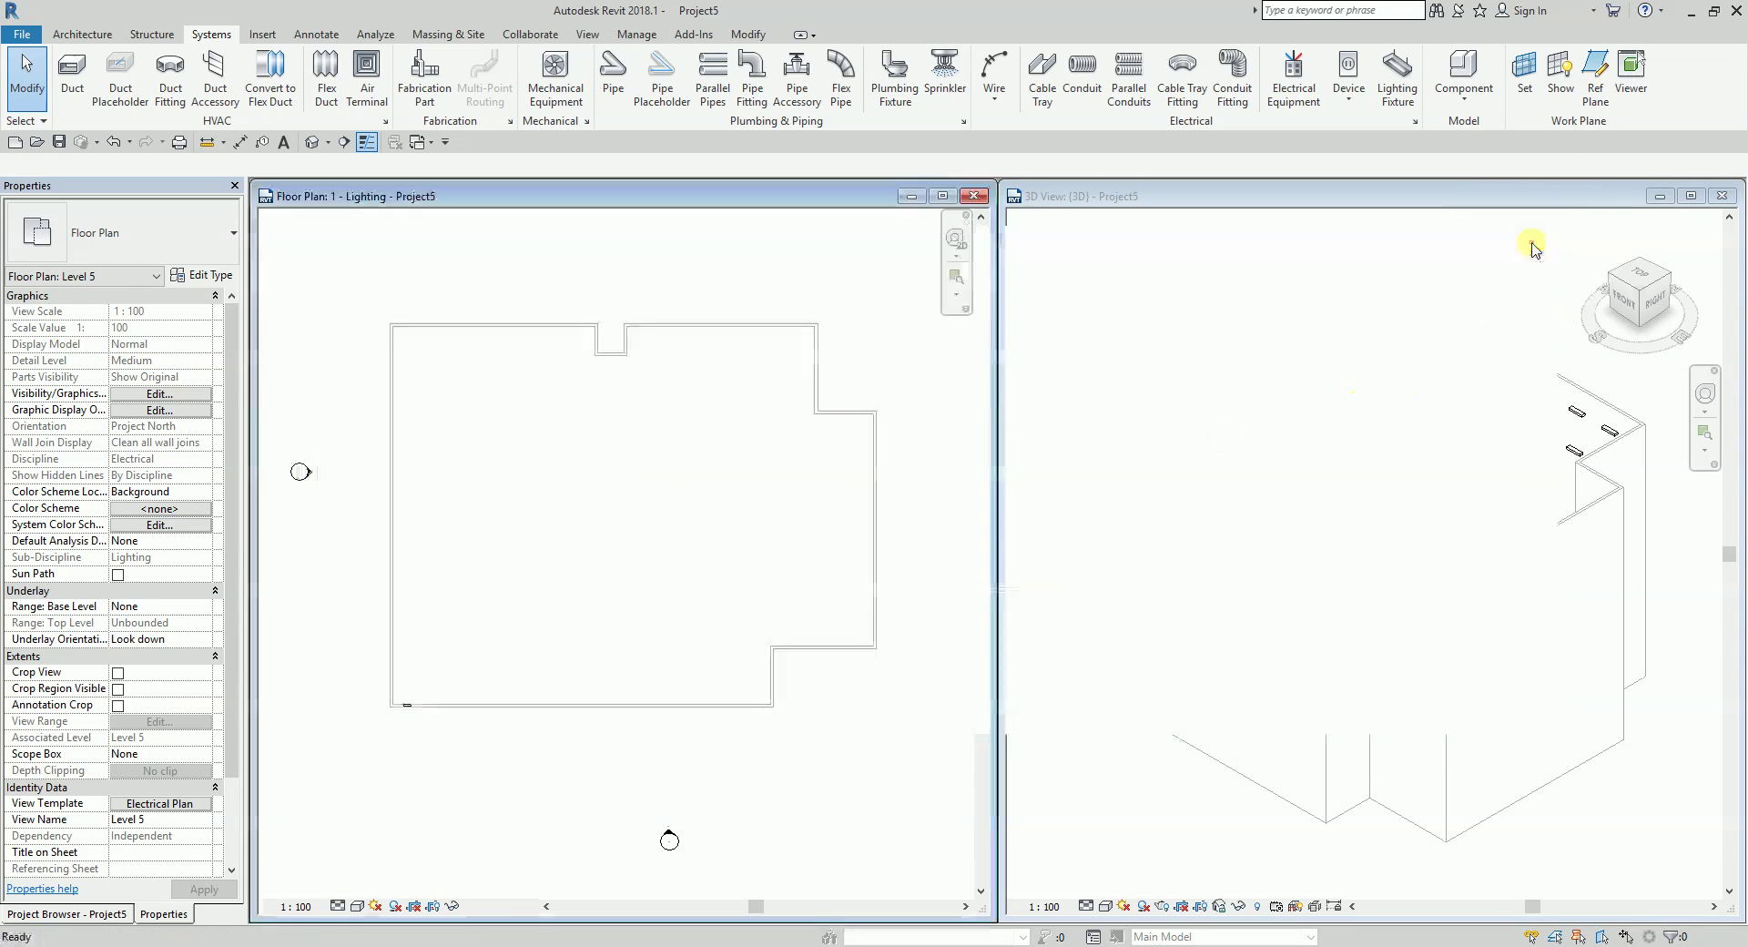
pyautogui.click(1511, 417)
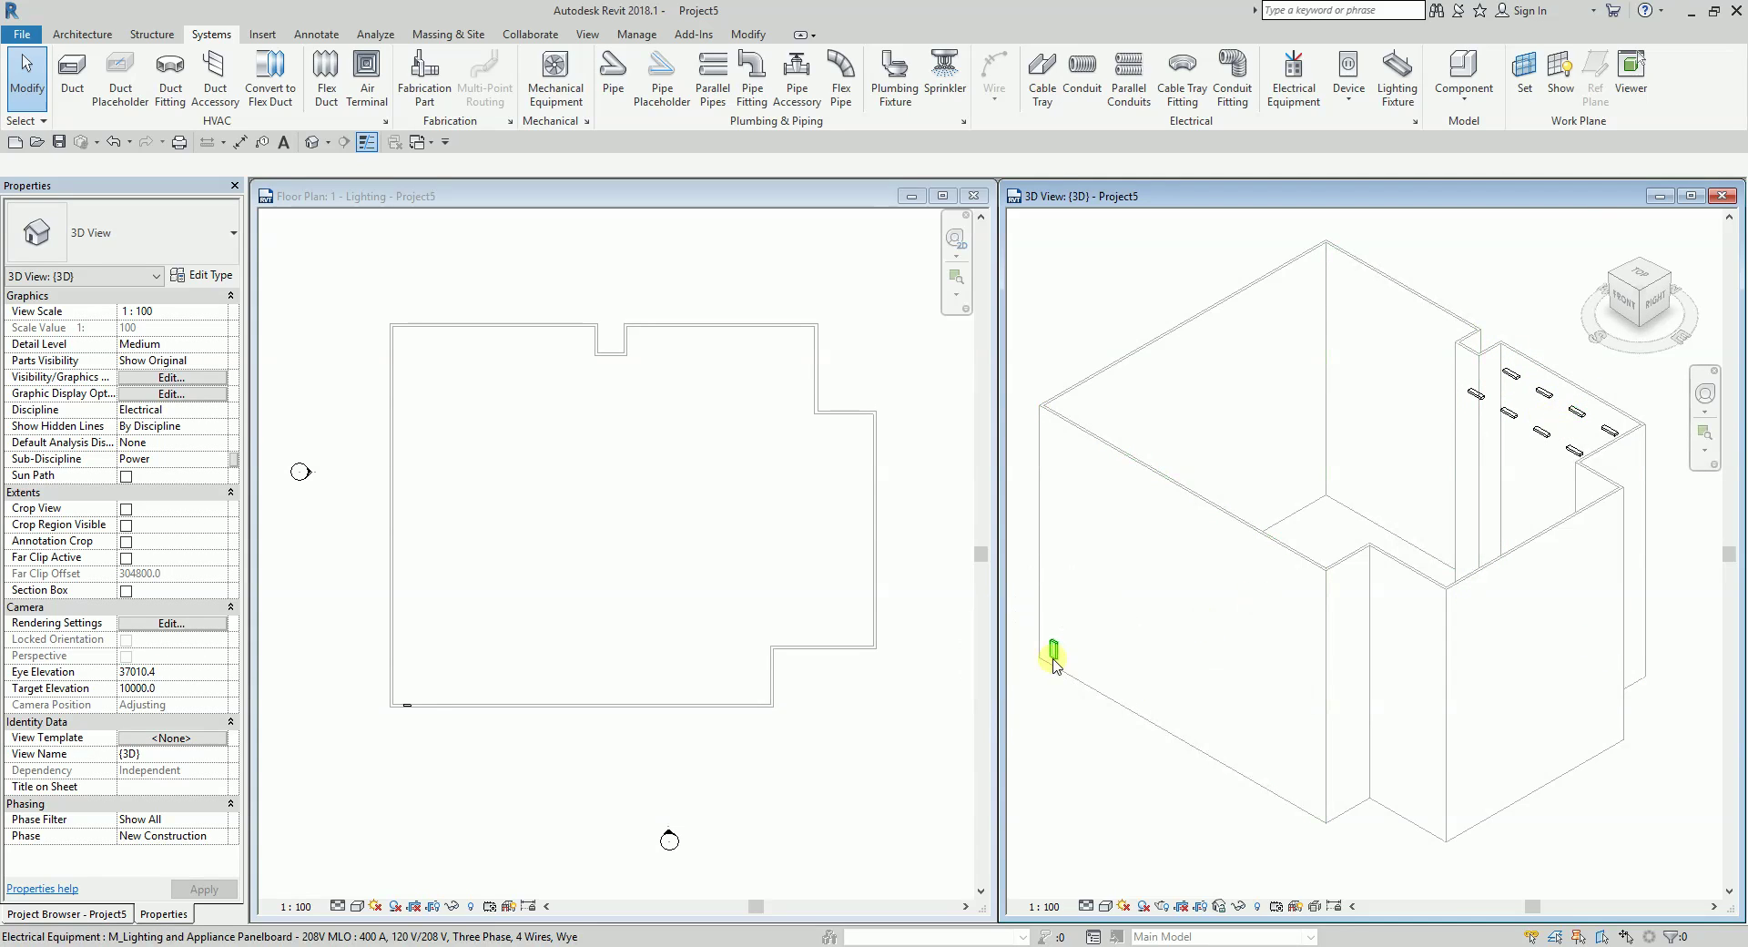
pyautogui.scroll(-3, 1184, 651)
pyautogui.scroll(3, 1393, 573)
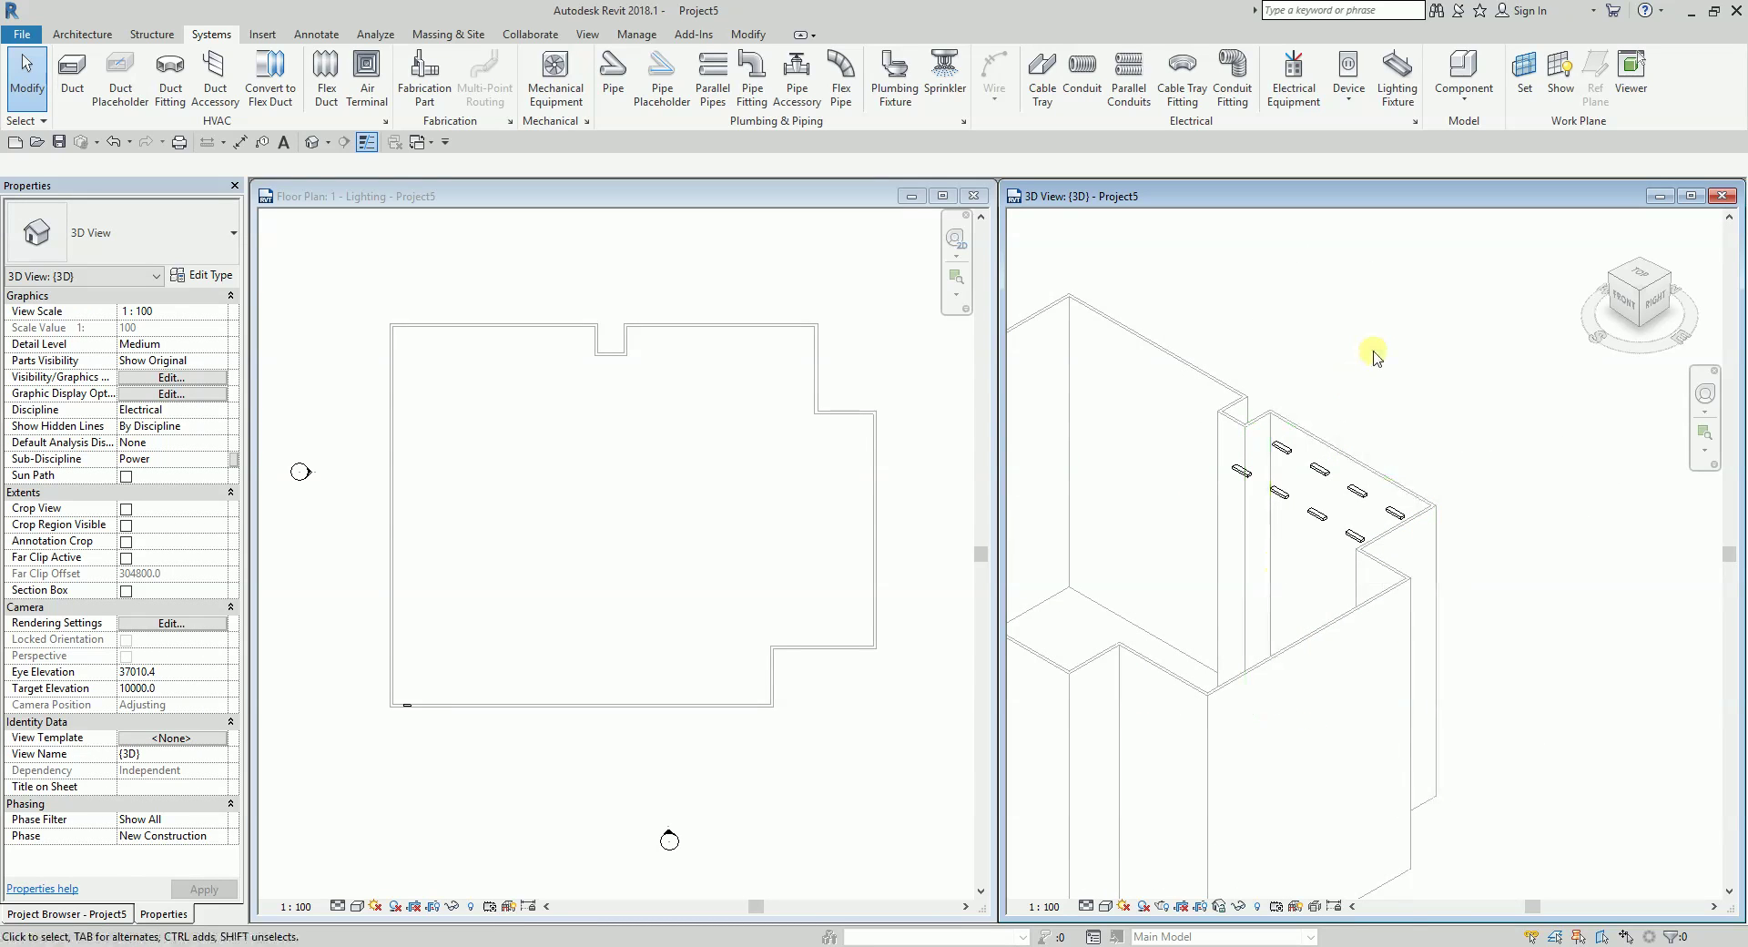
pyautogui.moveTo(1200, 290); pyautogui.dragTo(1476, 627)
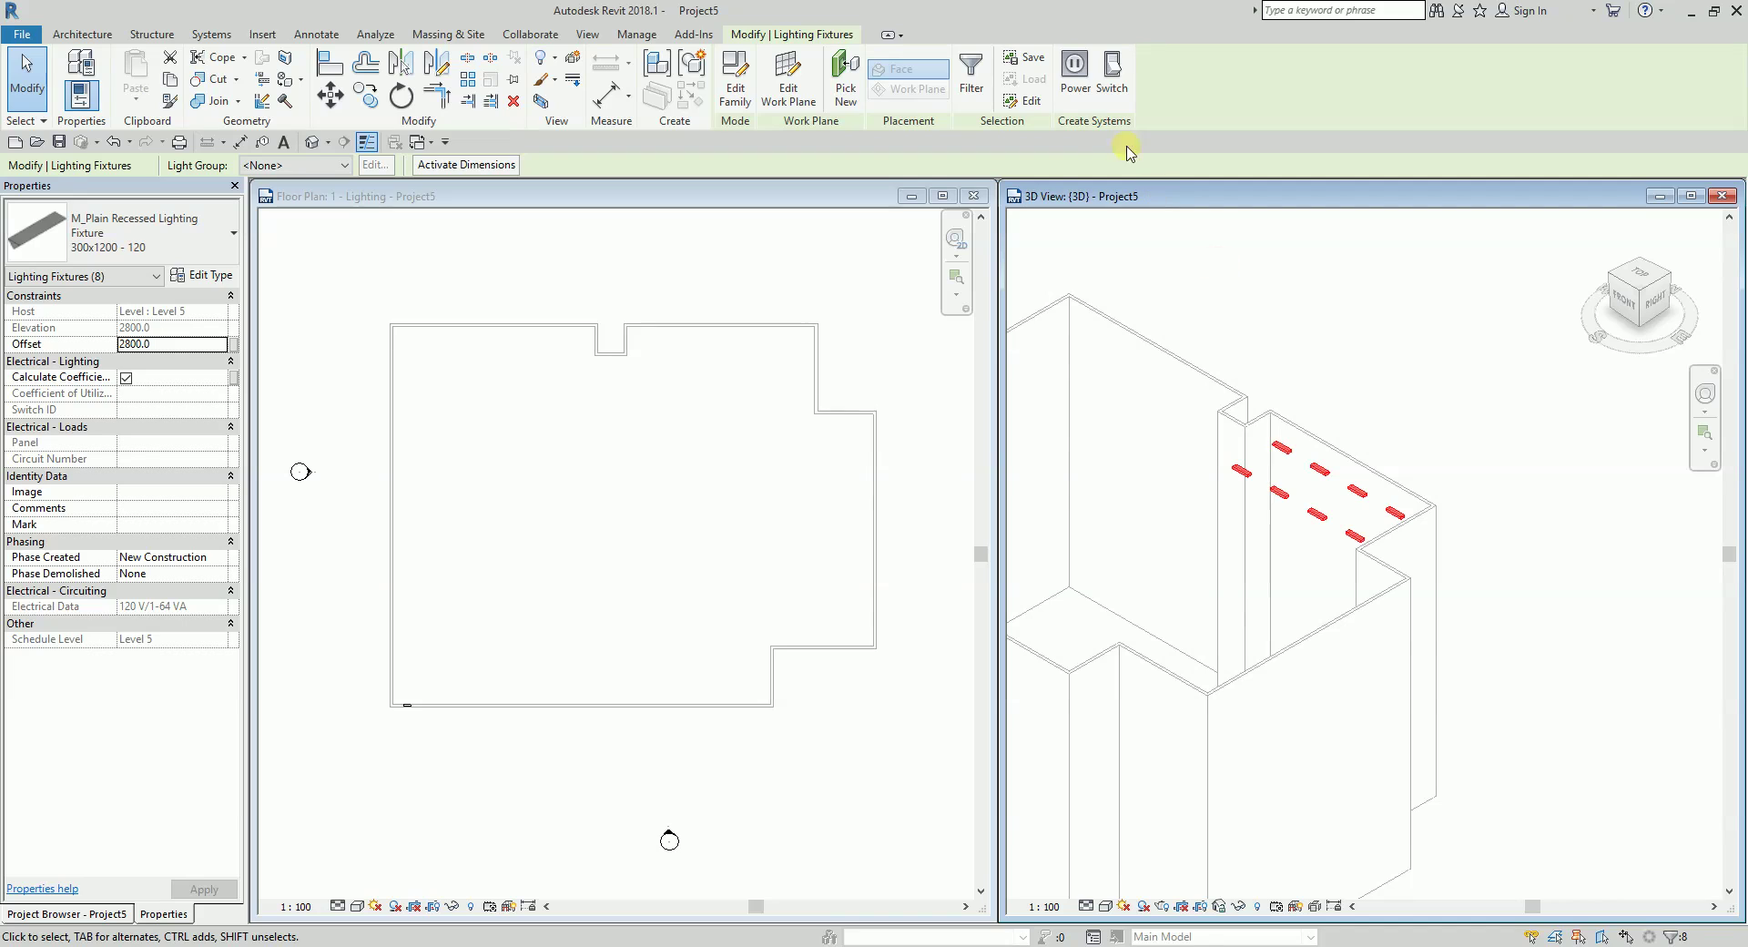
# Create a power circuit from the eight lights and assign it to the 400 A panelboard.
pyautogui.click(1075, 70)
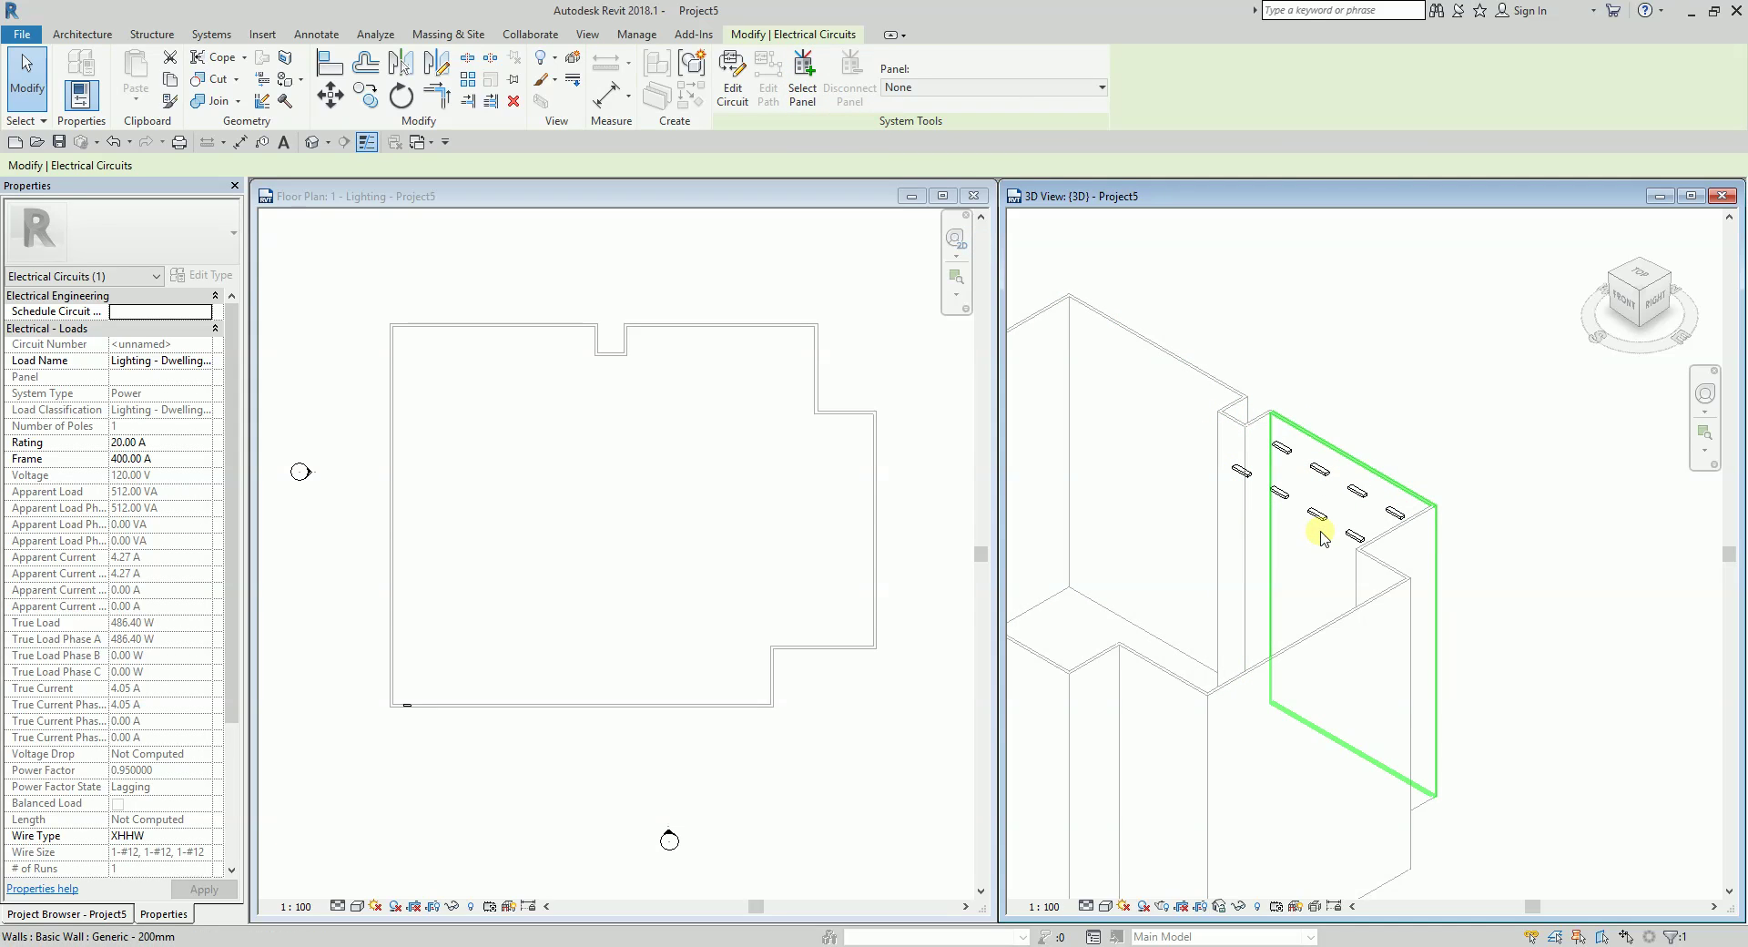
pyautogui.click(809, 94)
pyautogui.moveTo(1307, 515); pyautogui.dragTo(1159, 714, button='middle')
pyautogui.scroll(3, 1099, 690)
pyautogui.click(1119, 641)
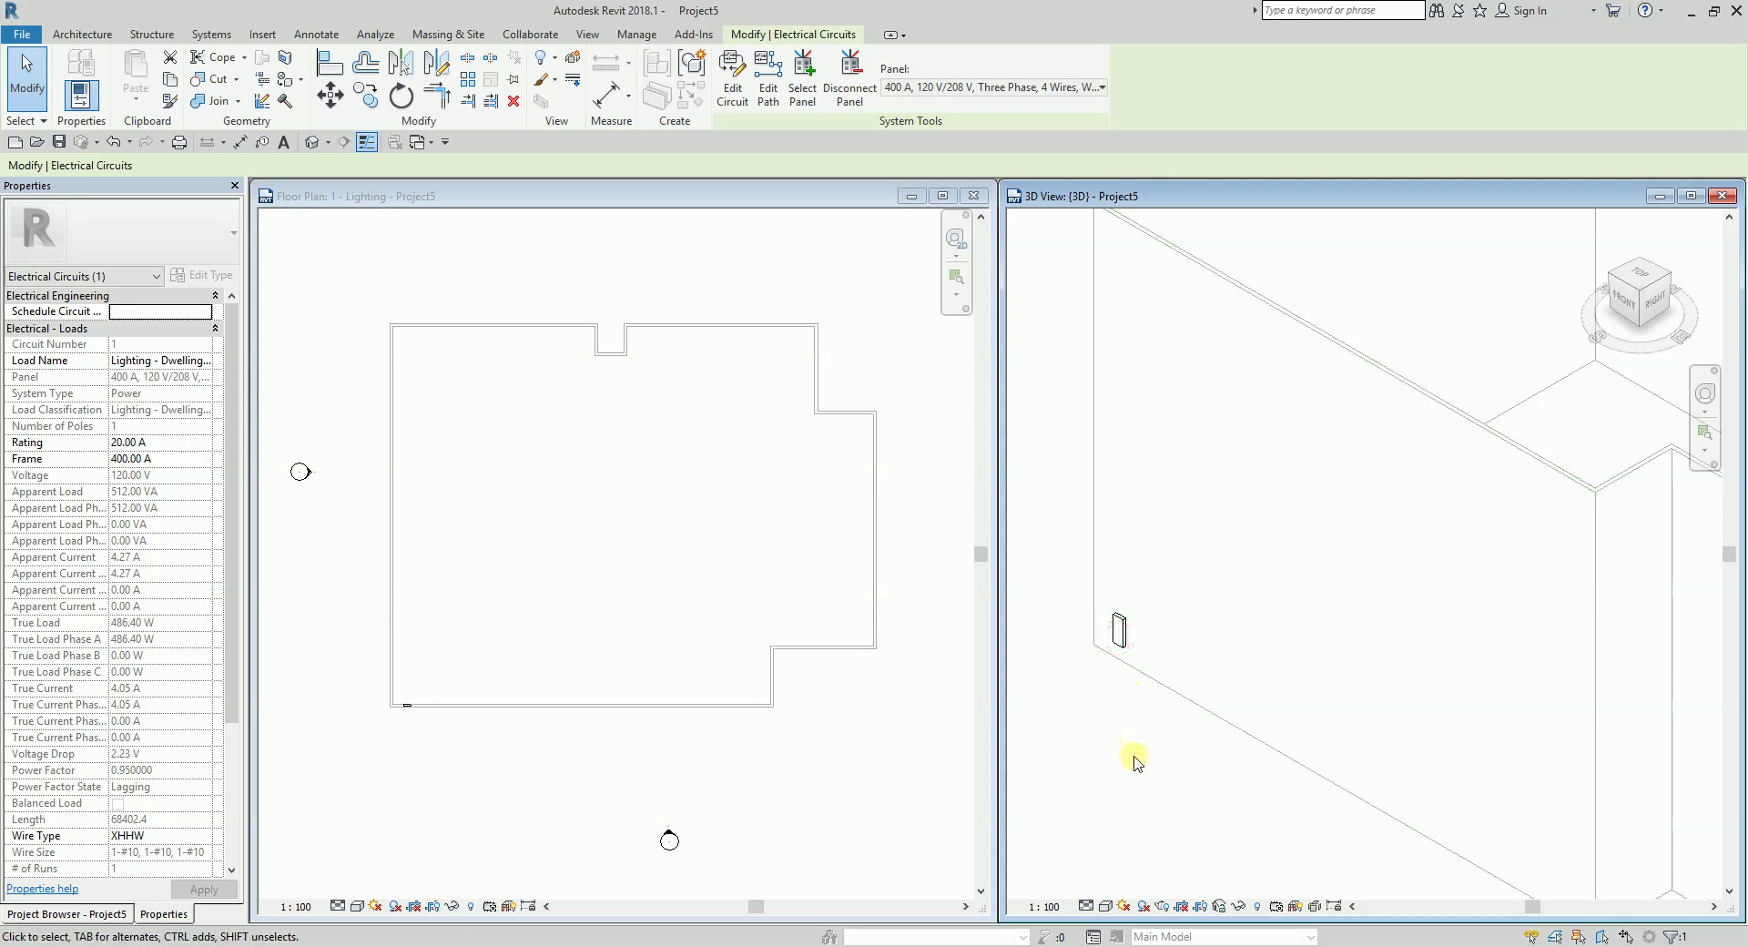
pyautogui.click(27, 78)
pyautogui.scroll(-5, 1647, 480)
pyautogui.scroll(5, 1493, 355)
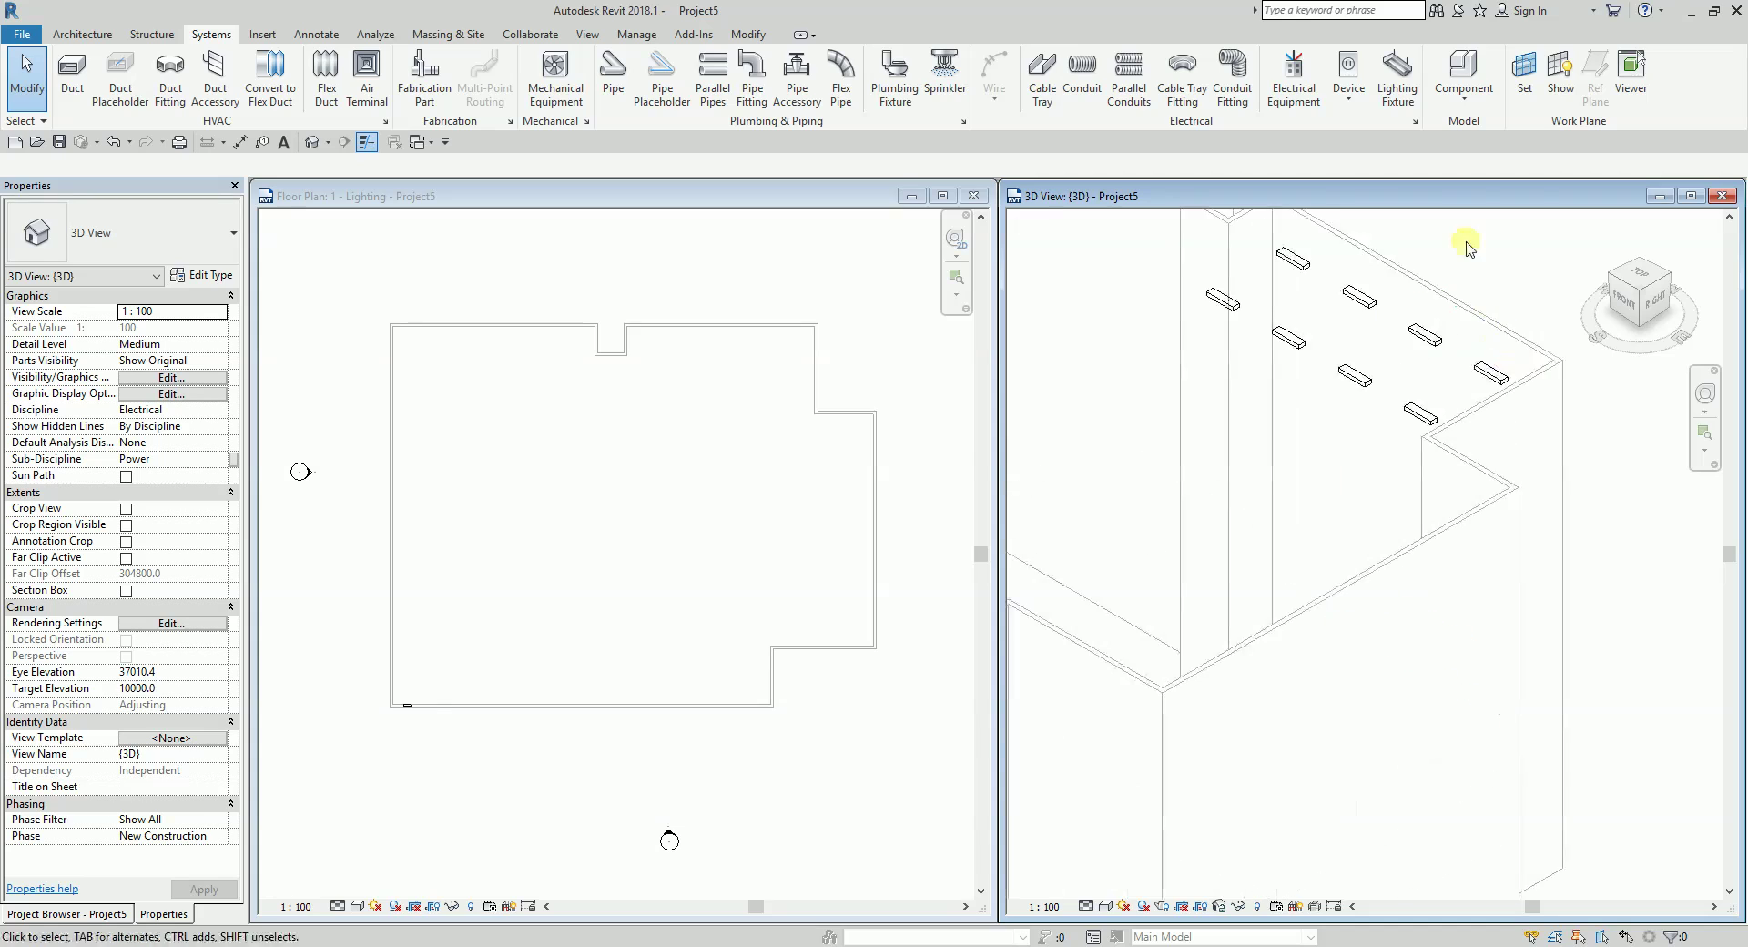
pyautogui.click(1420, 341)
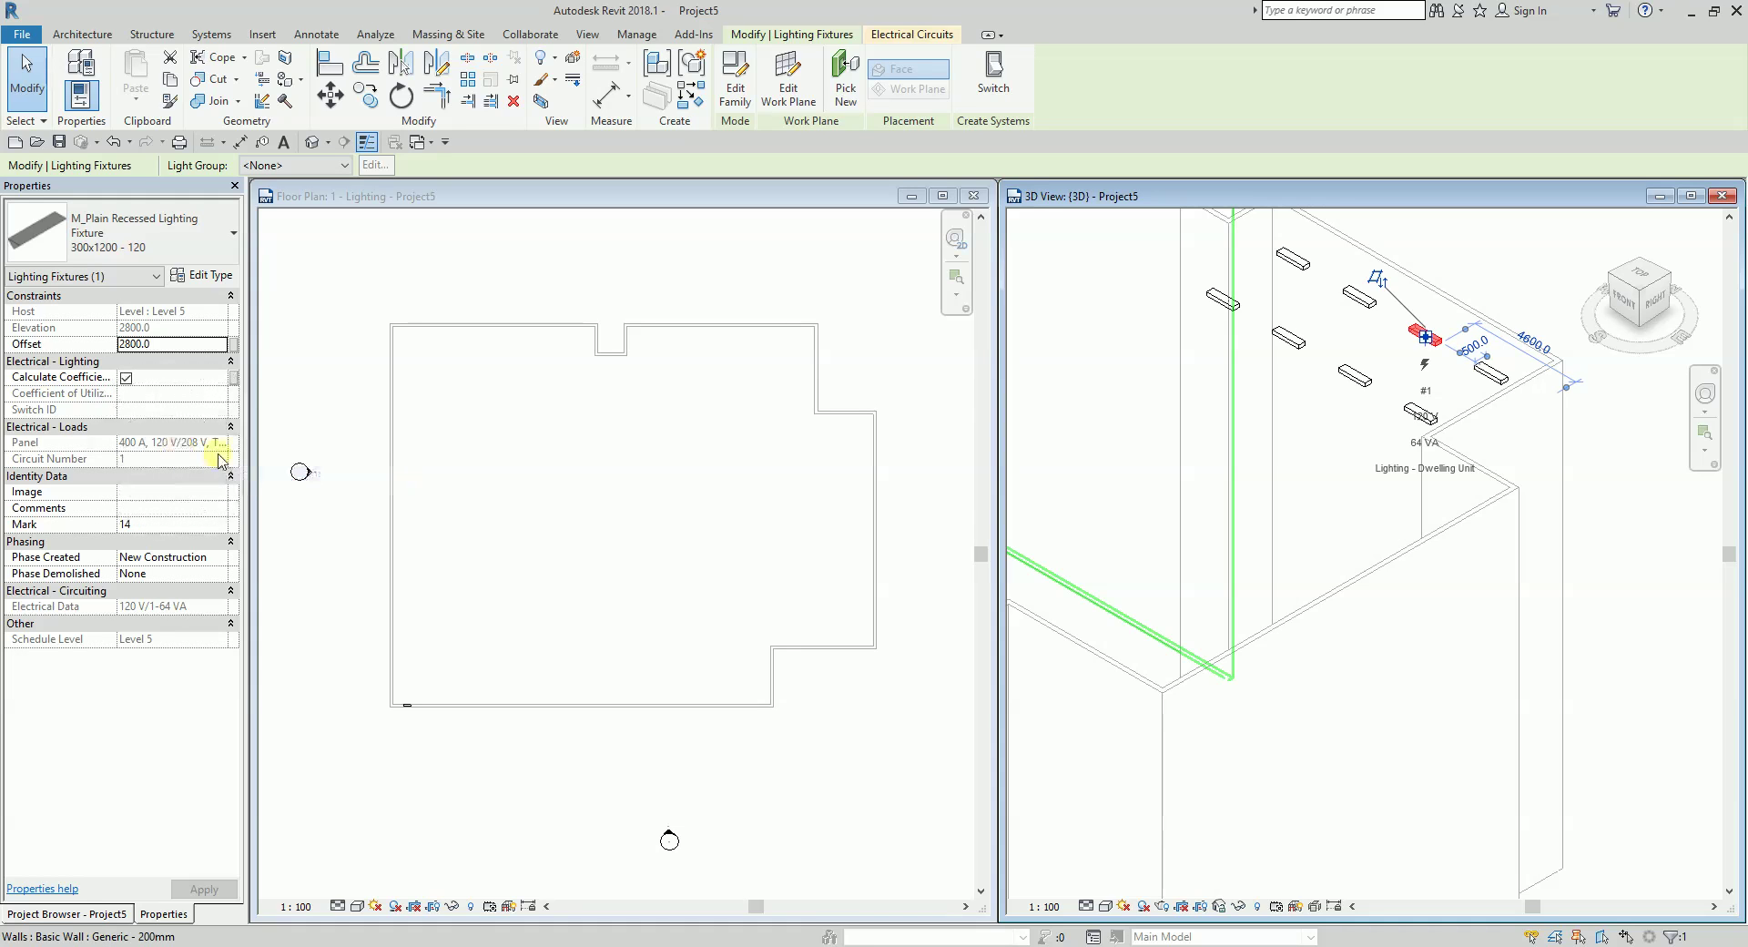
pyautogui.scroll(-5, 1210, 499)
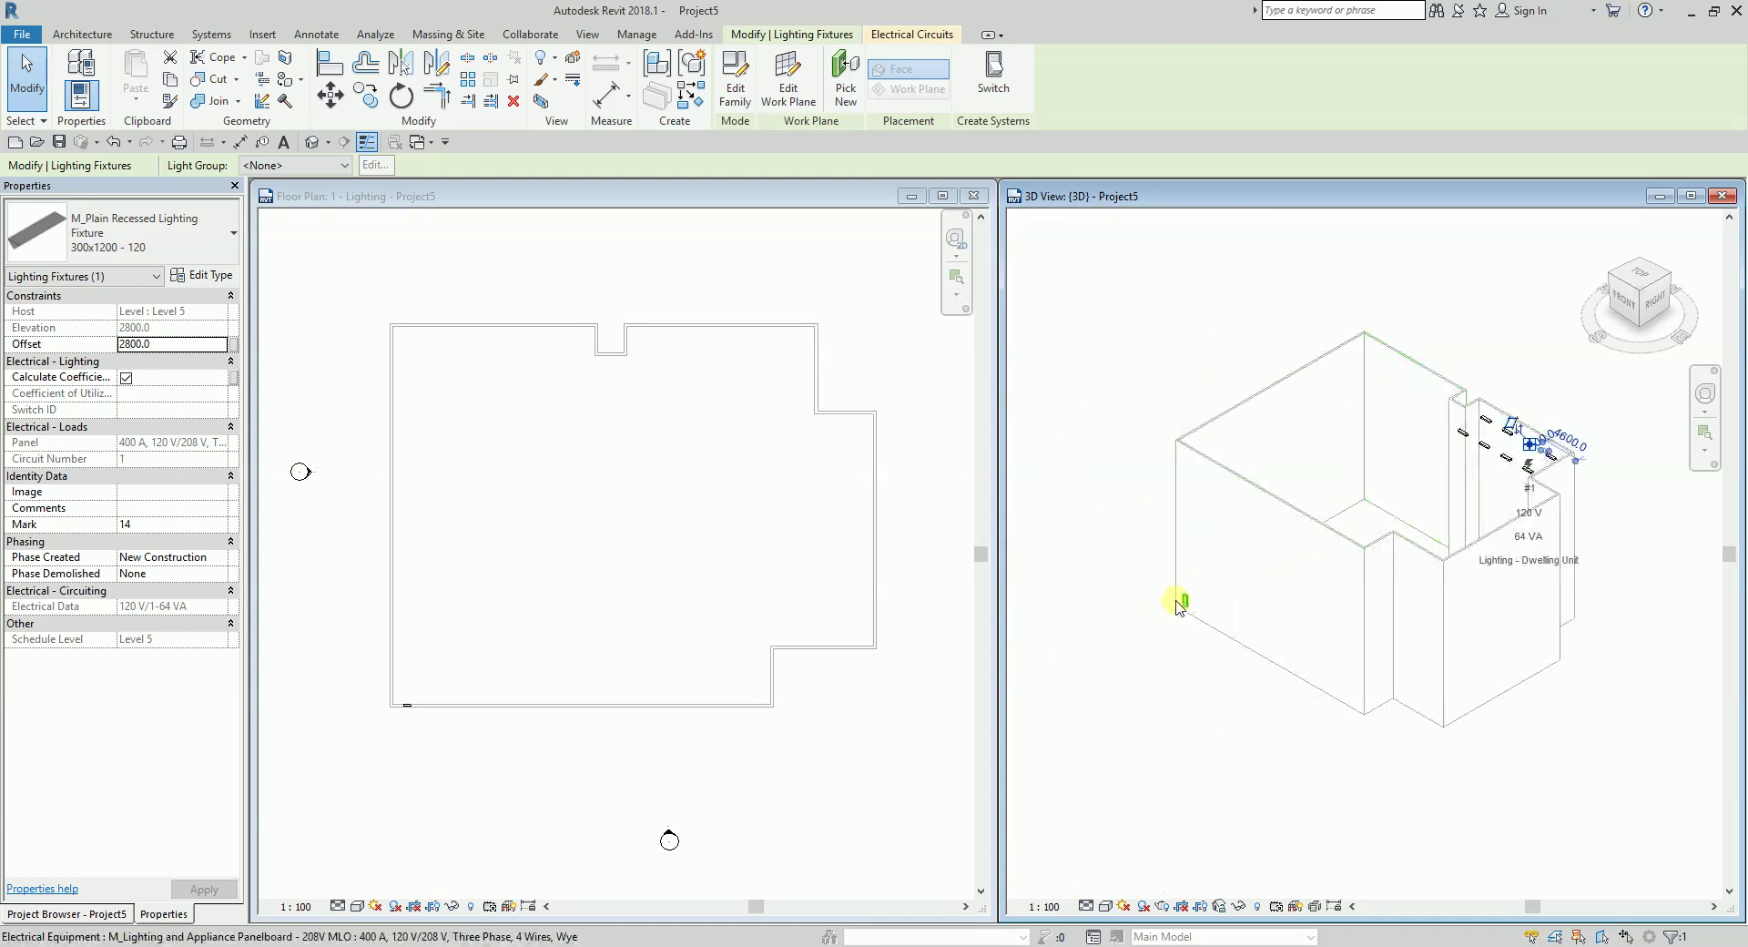
pyautogui.click(1233, 725)
pyautogui.scroll(2, 1456, 592)
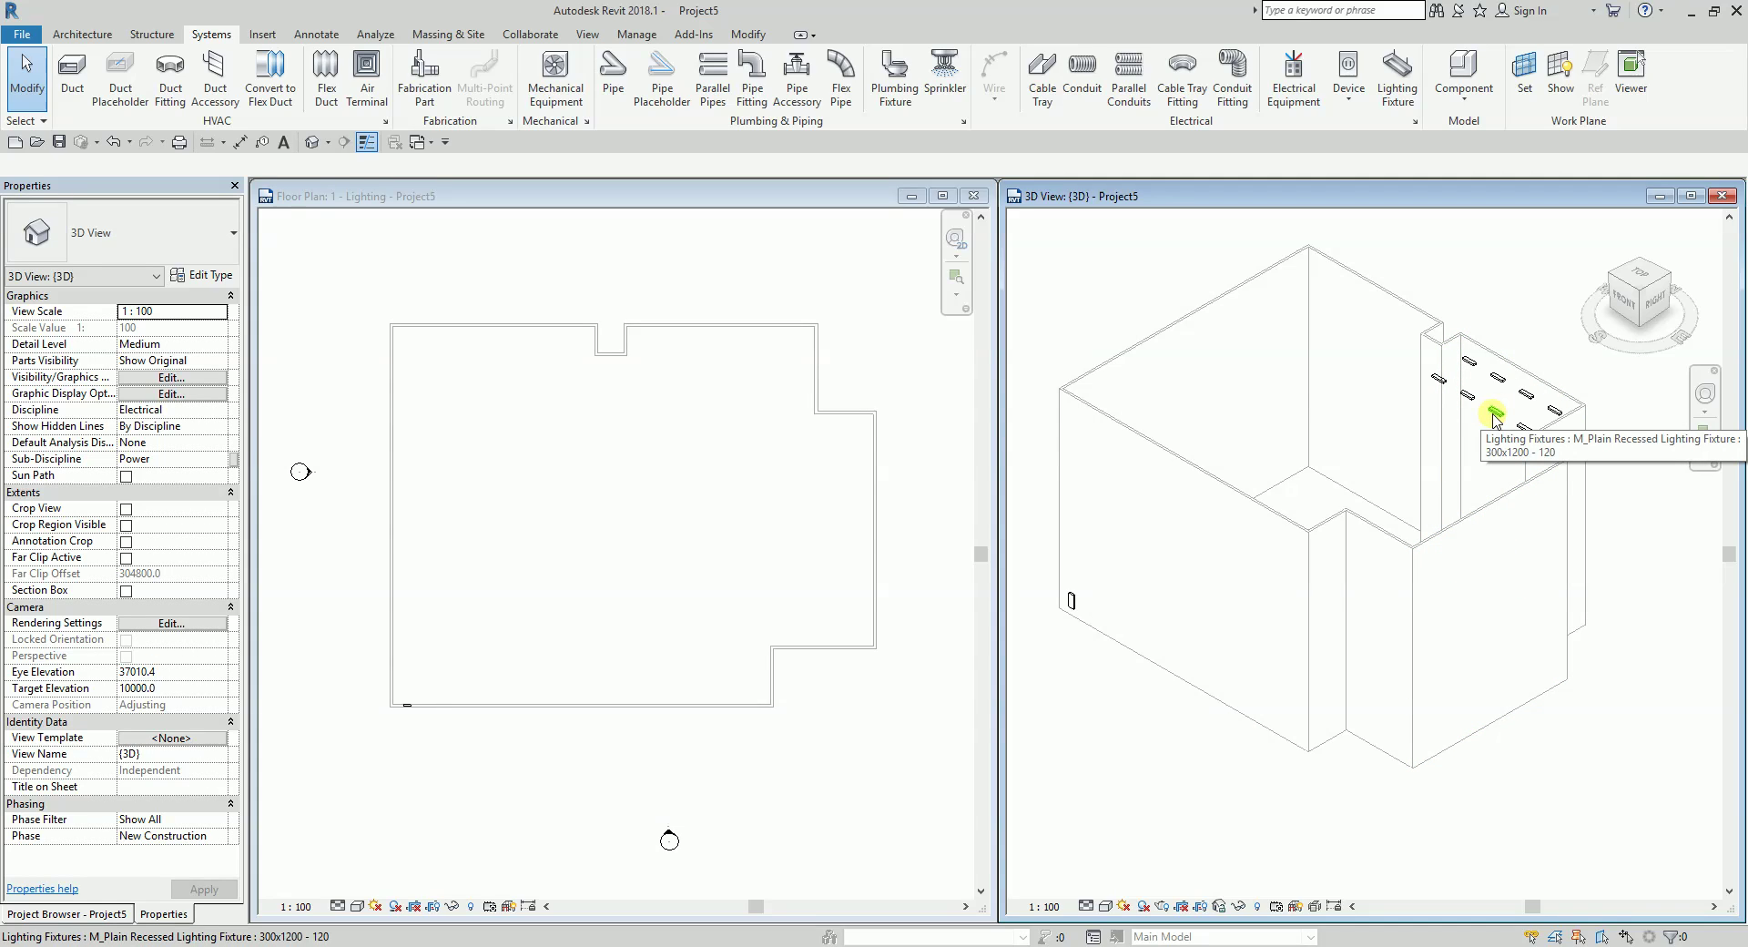
pyautogui.press('Tab')
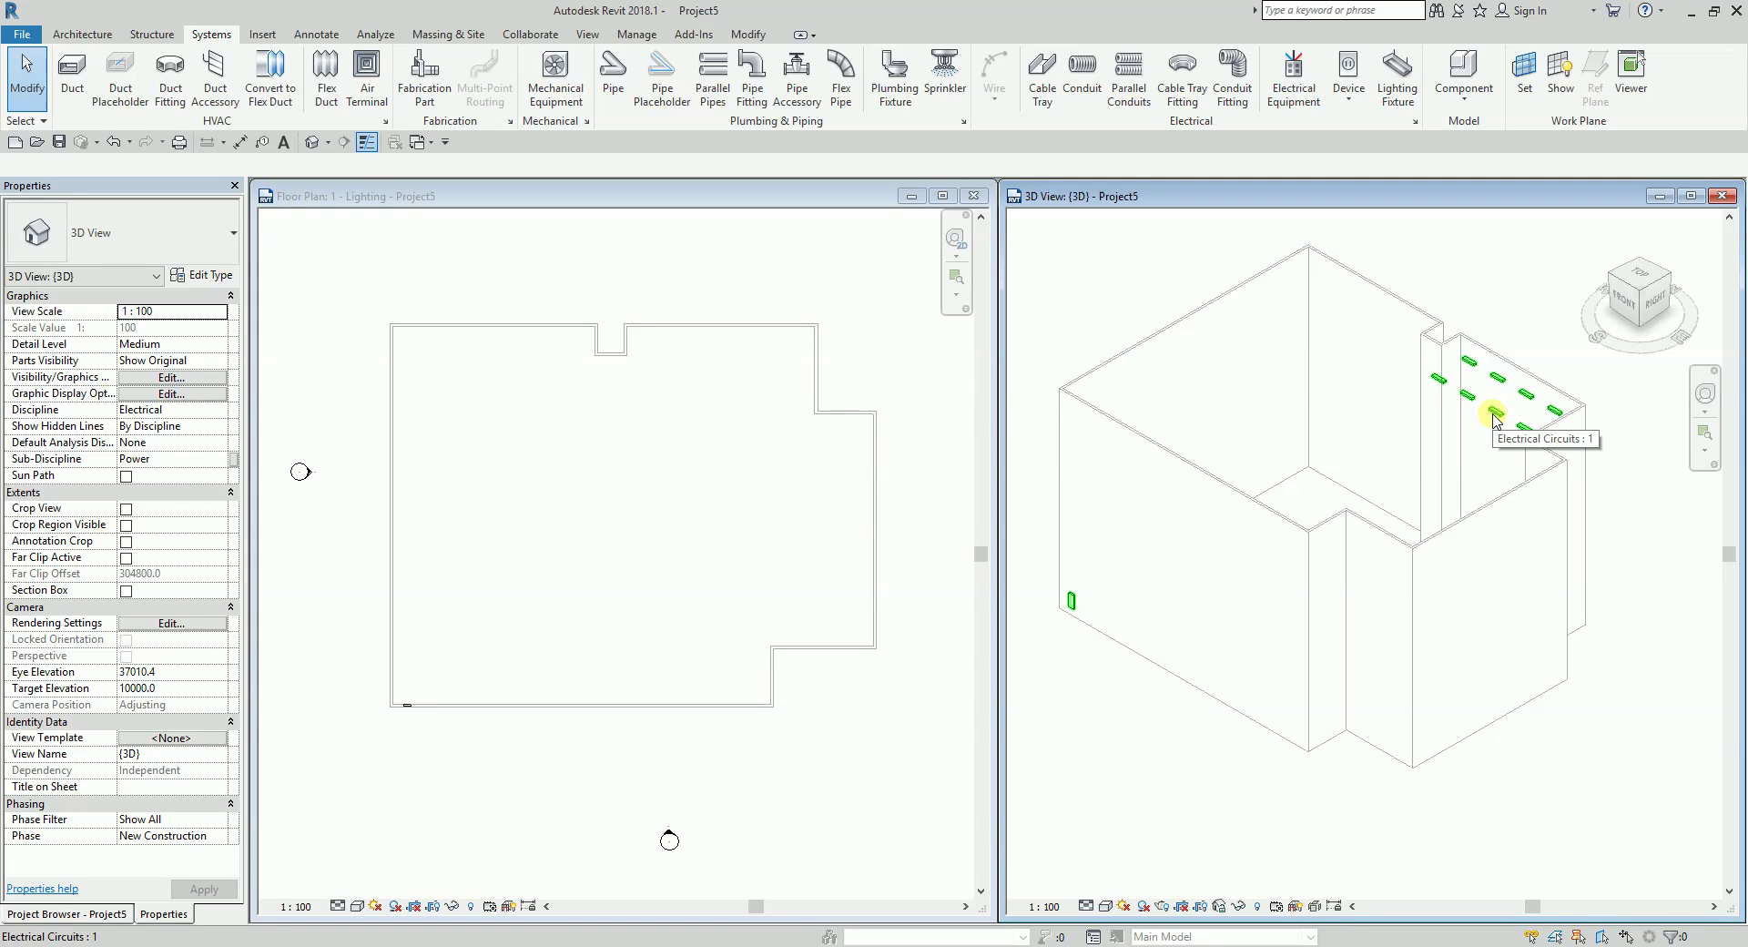
pyautogui.click(1493, 420)
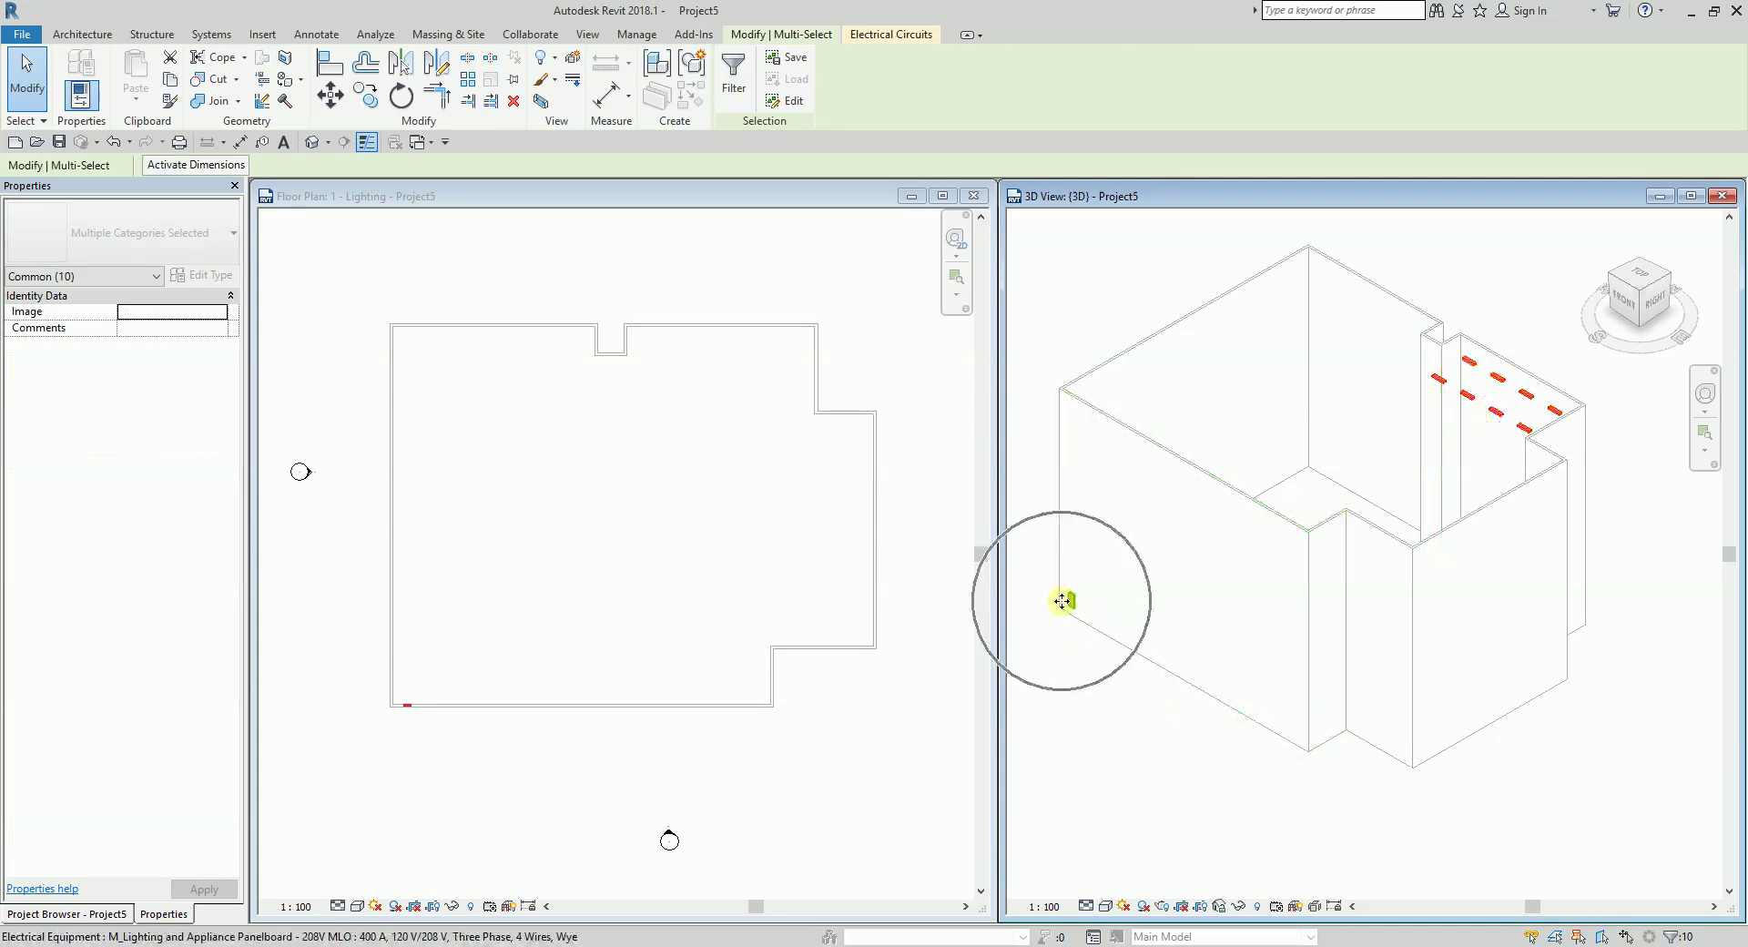
pyautogui.click(1504, 306)
pyautogui.press('Tab')
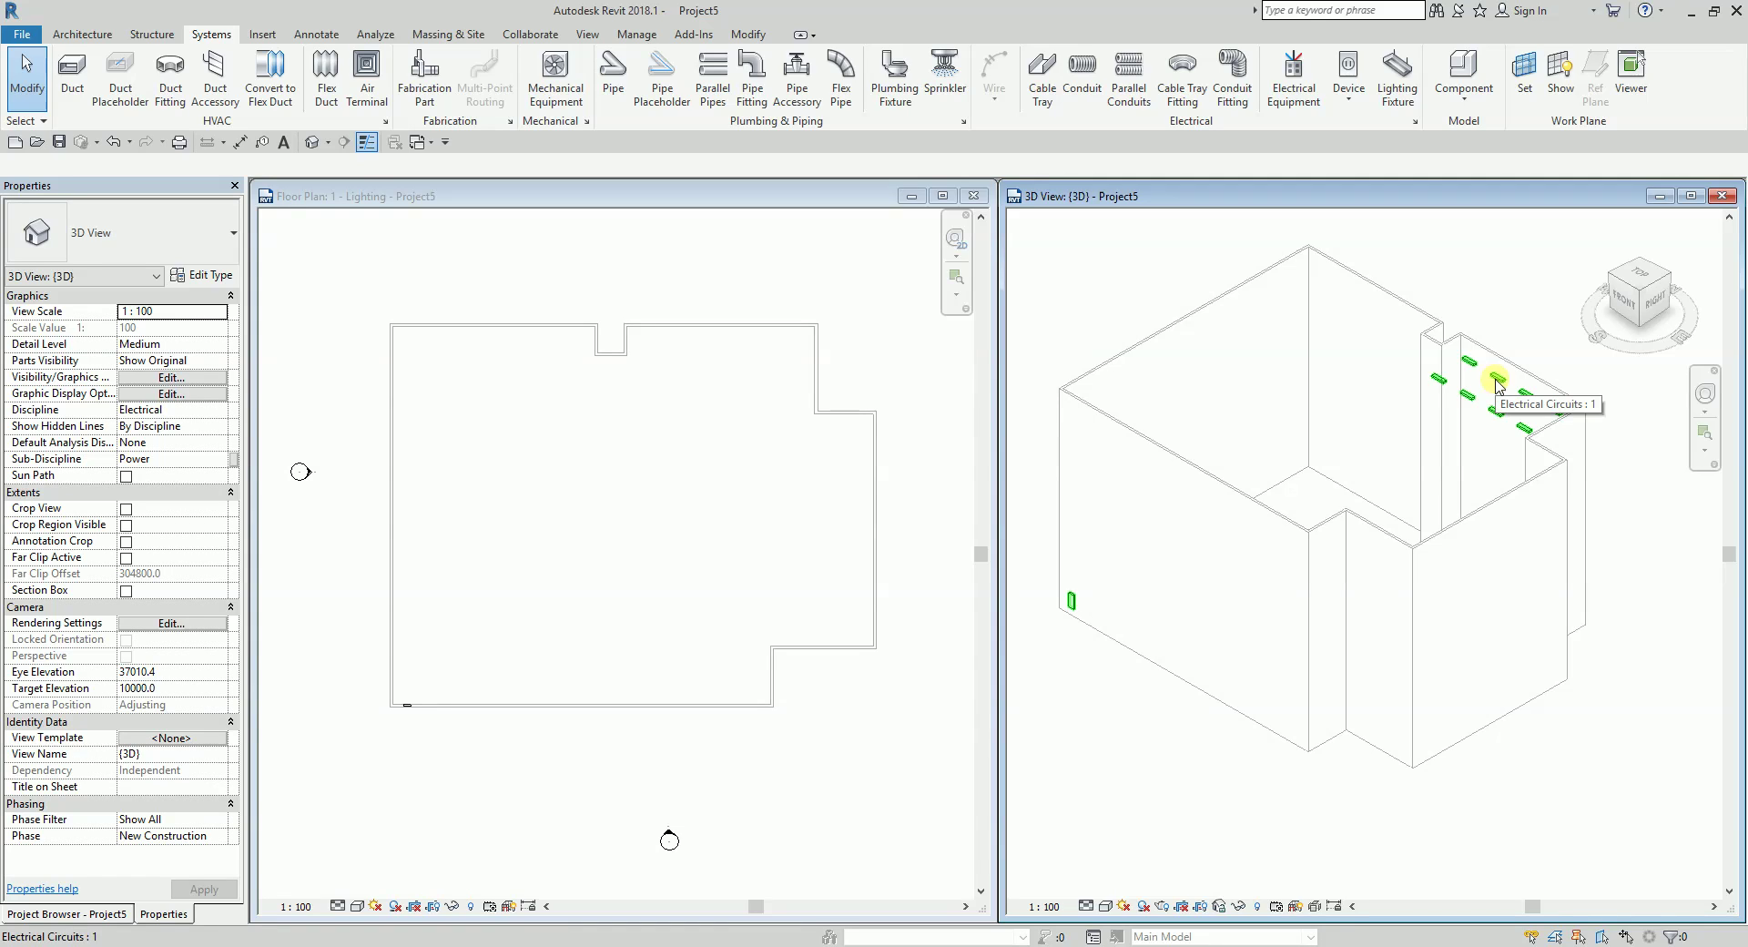
pyautogui.click(1497, 384)
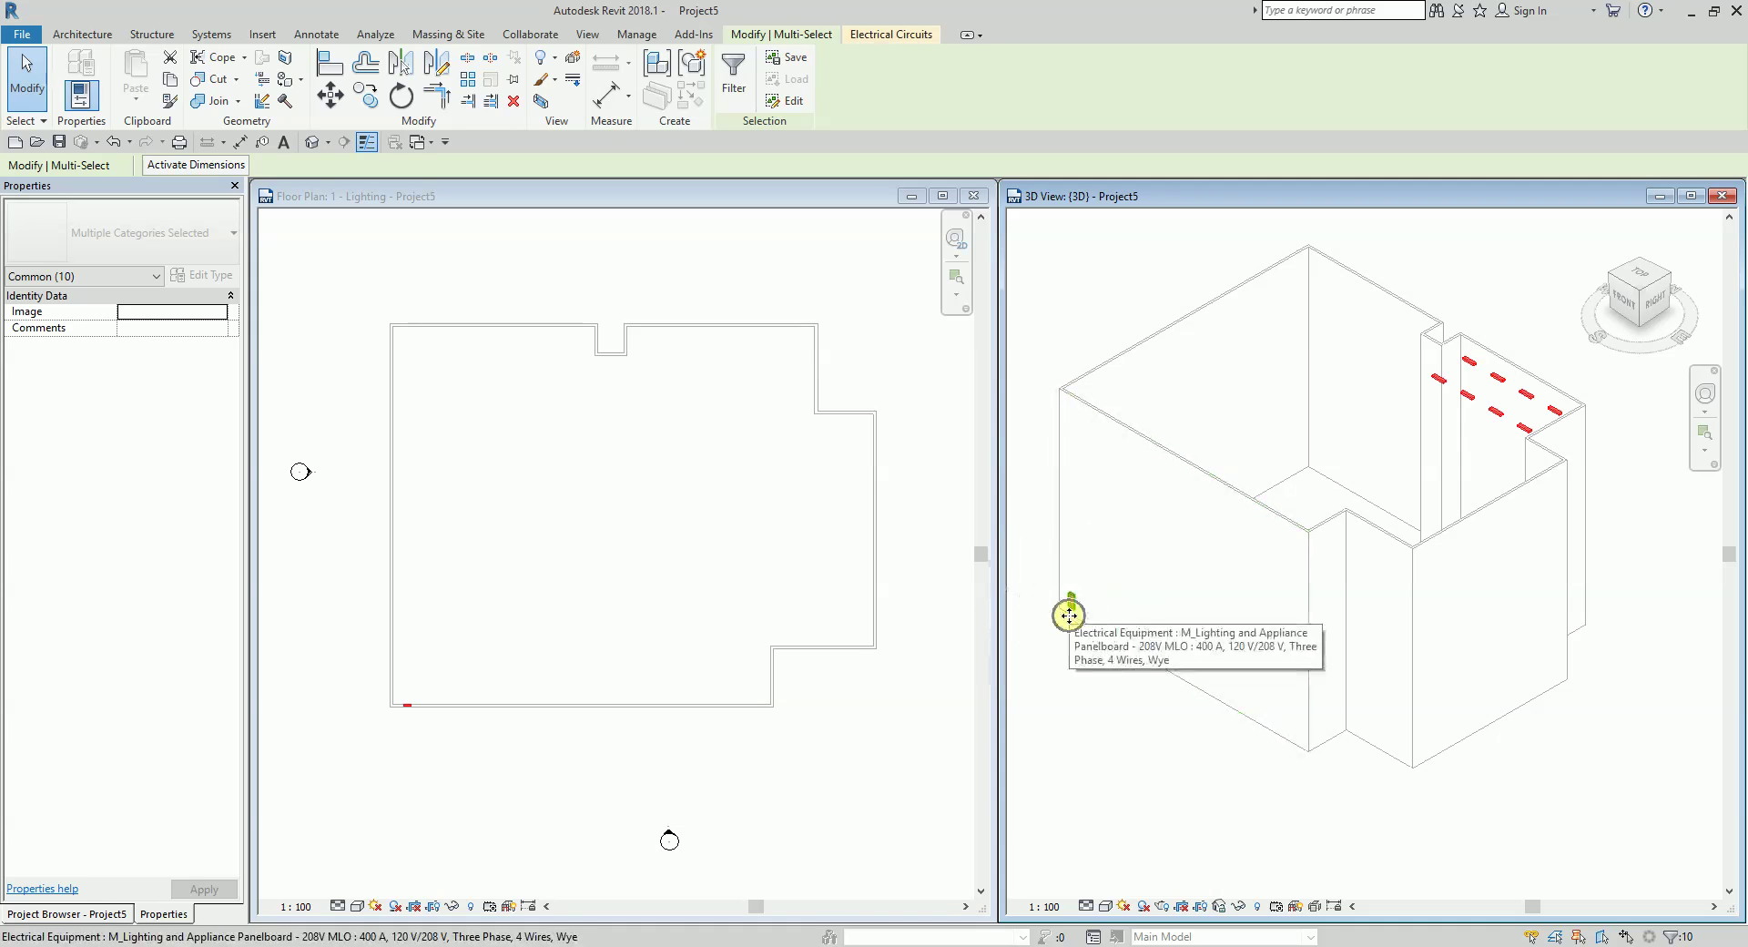
pyautogui.click(1105, 788)
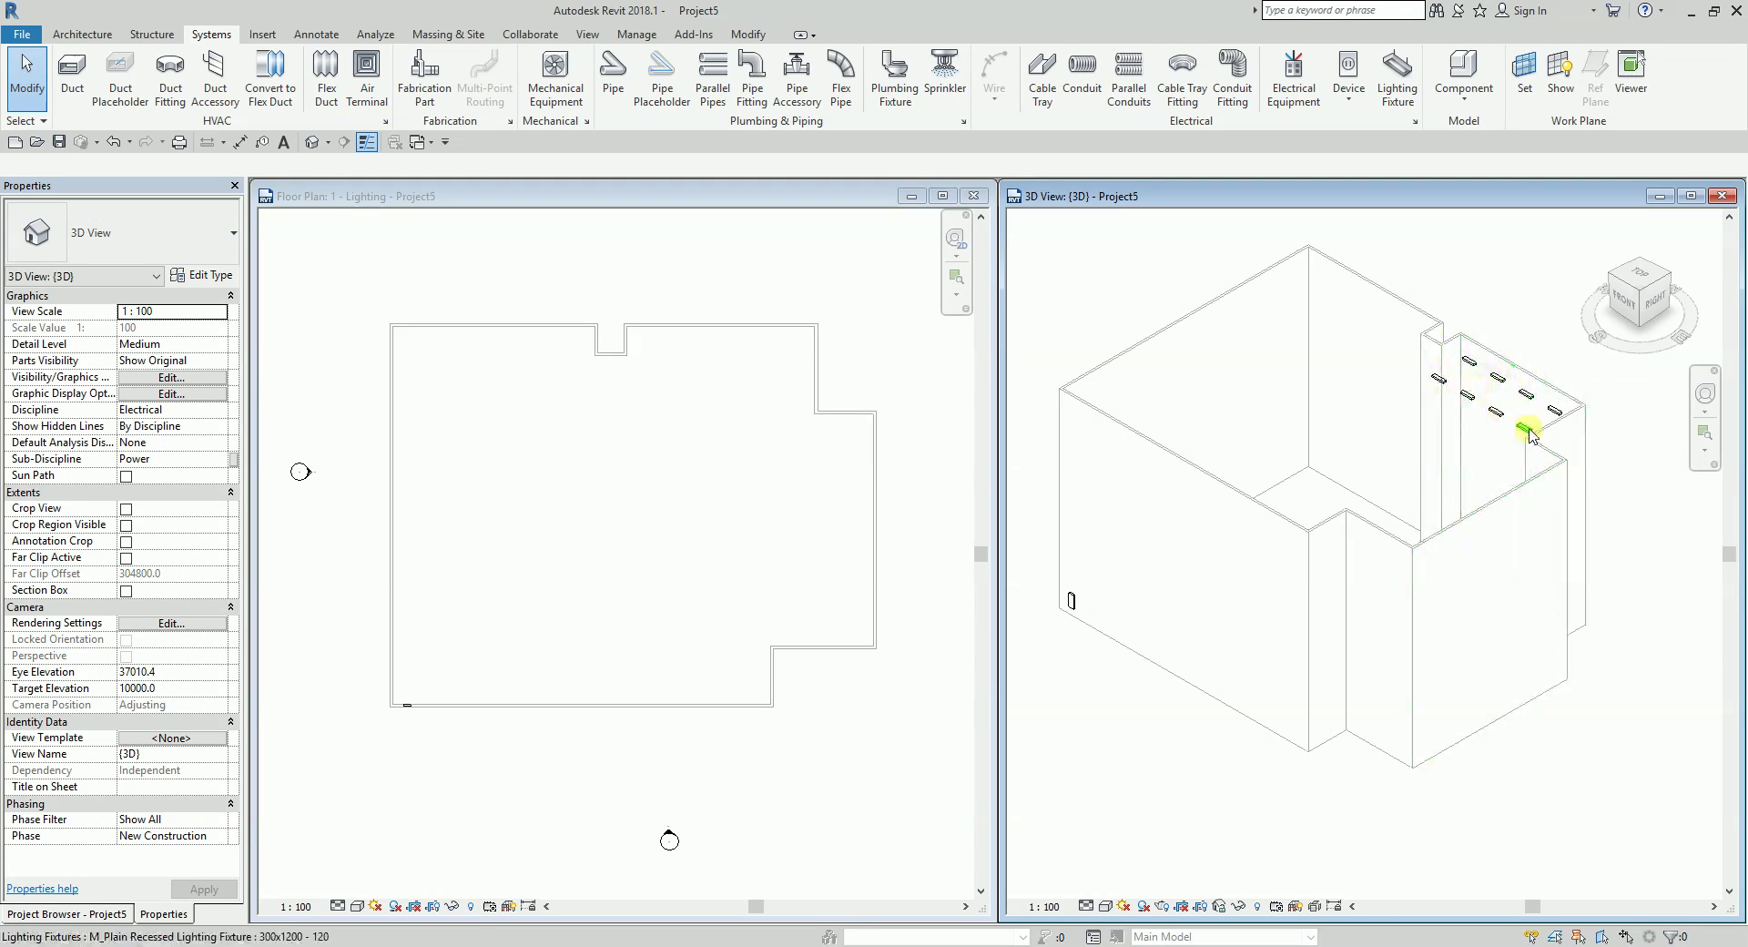
# Select the panelboard and enter Edit Path for Circuit 1's wiring route.
pyautogui.click(1072, 600)
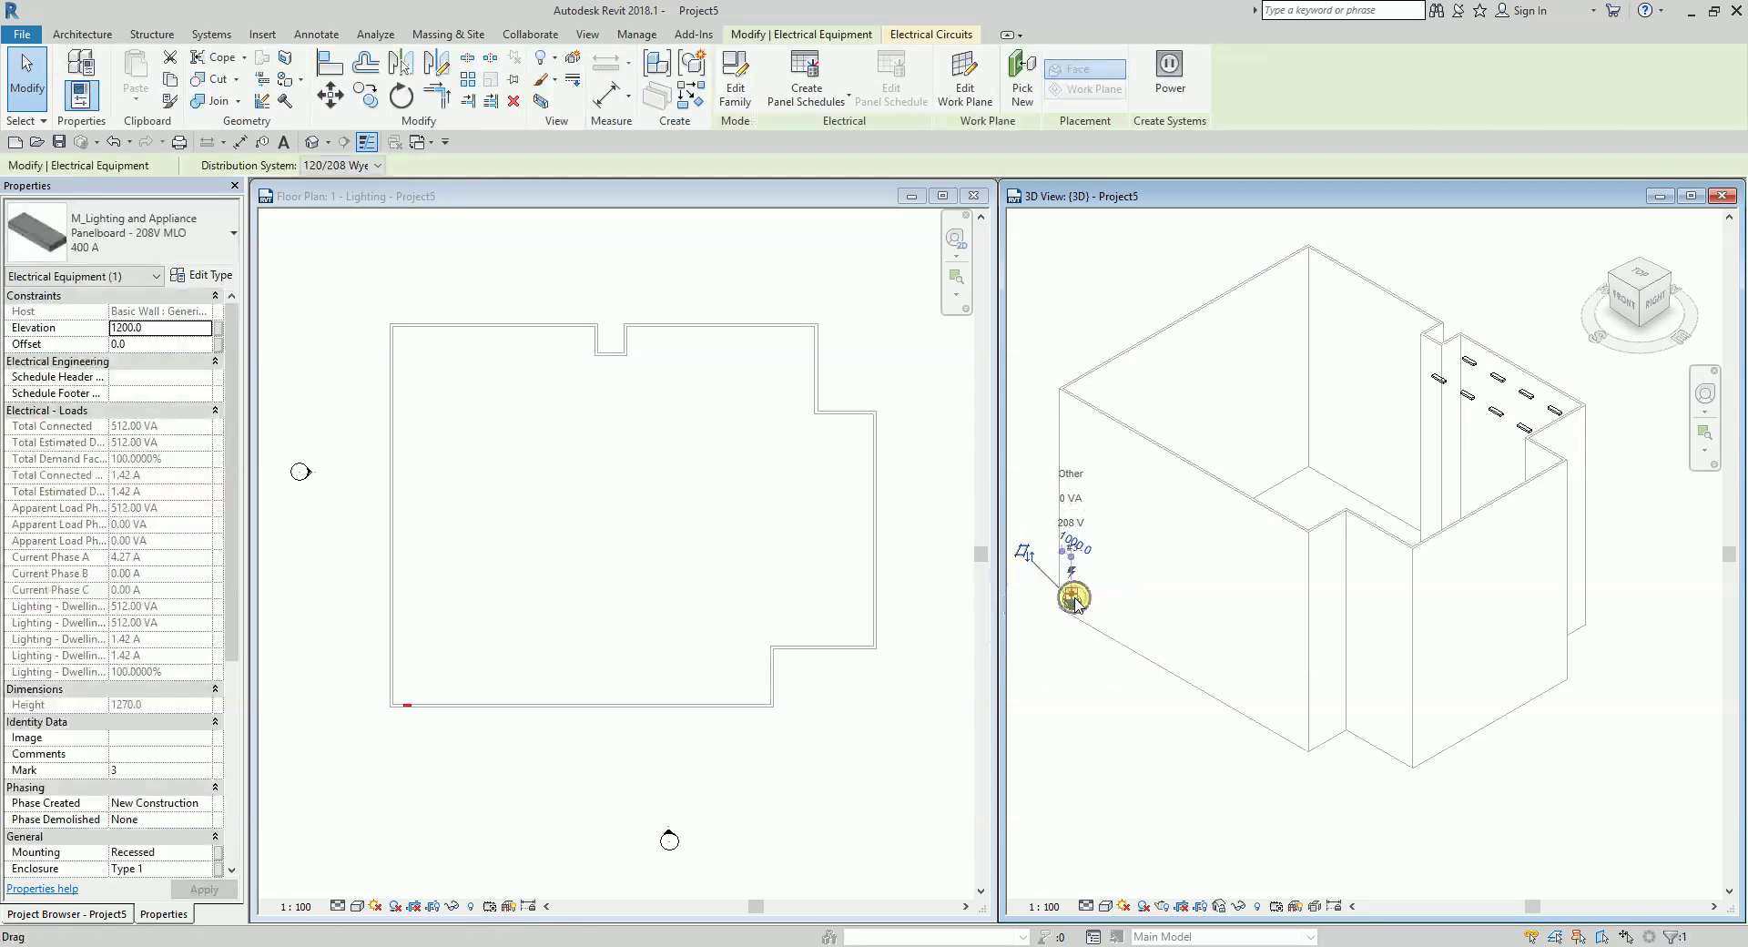
pyautogui.click(931, 36)
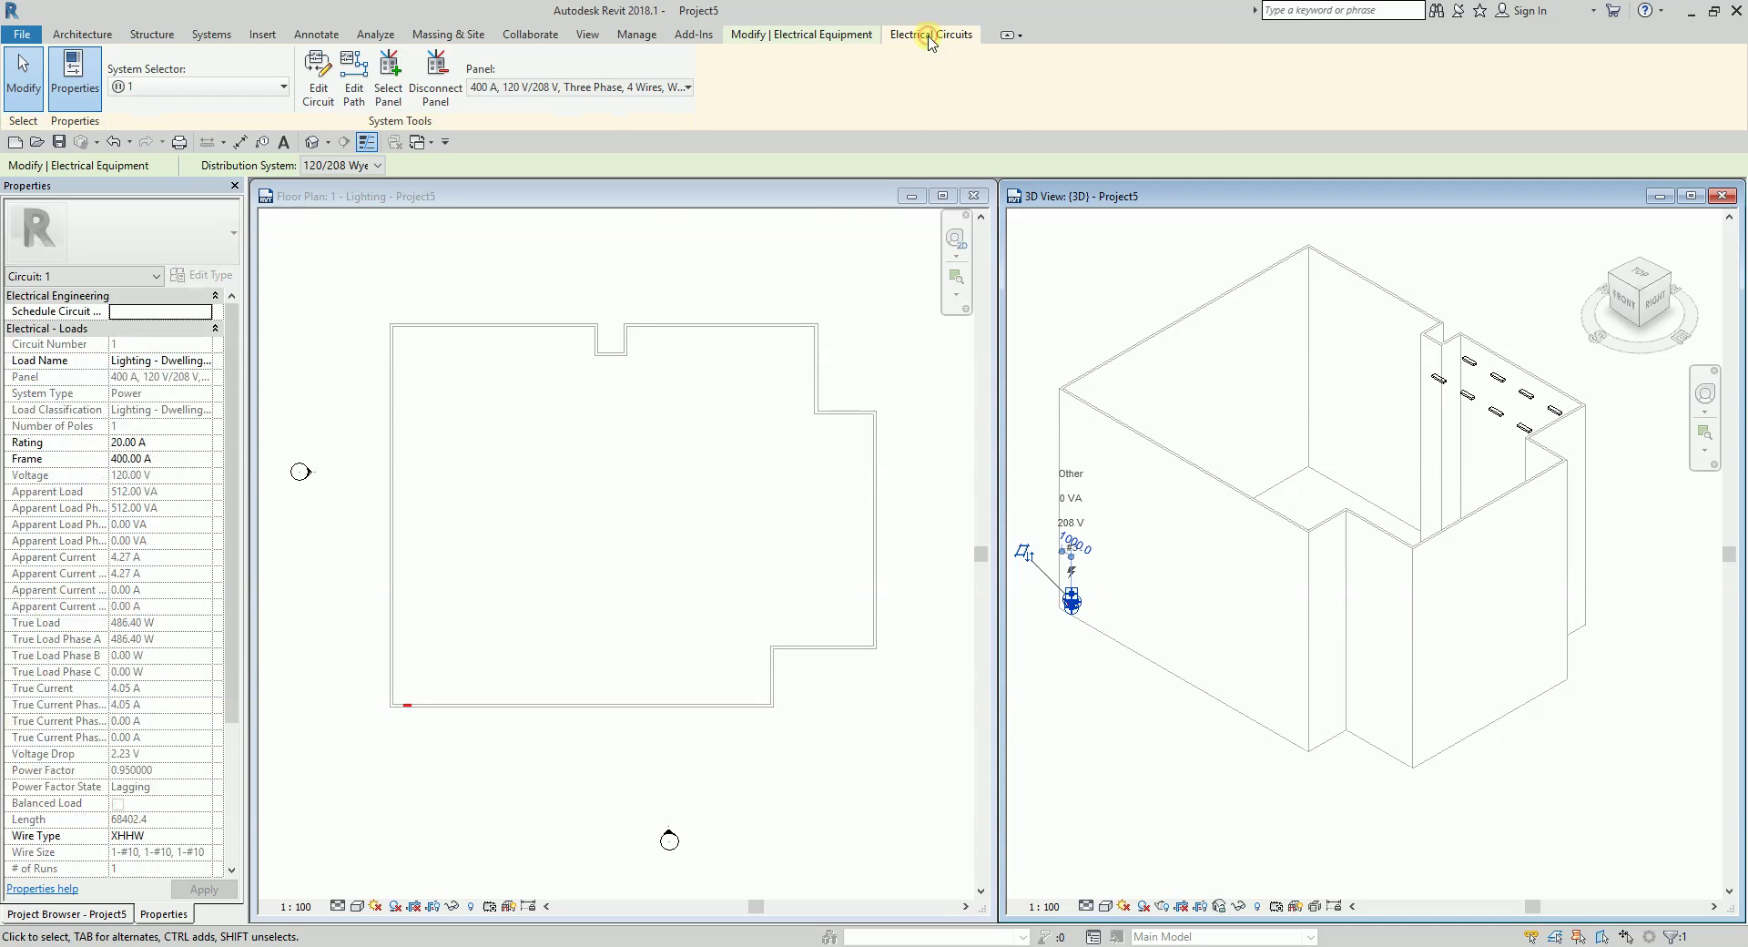
pyautogui.click(350, 101)
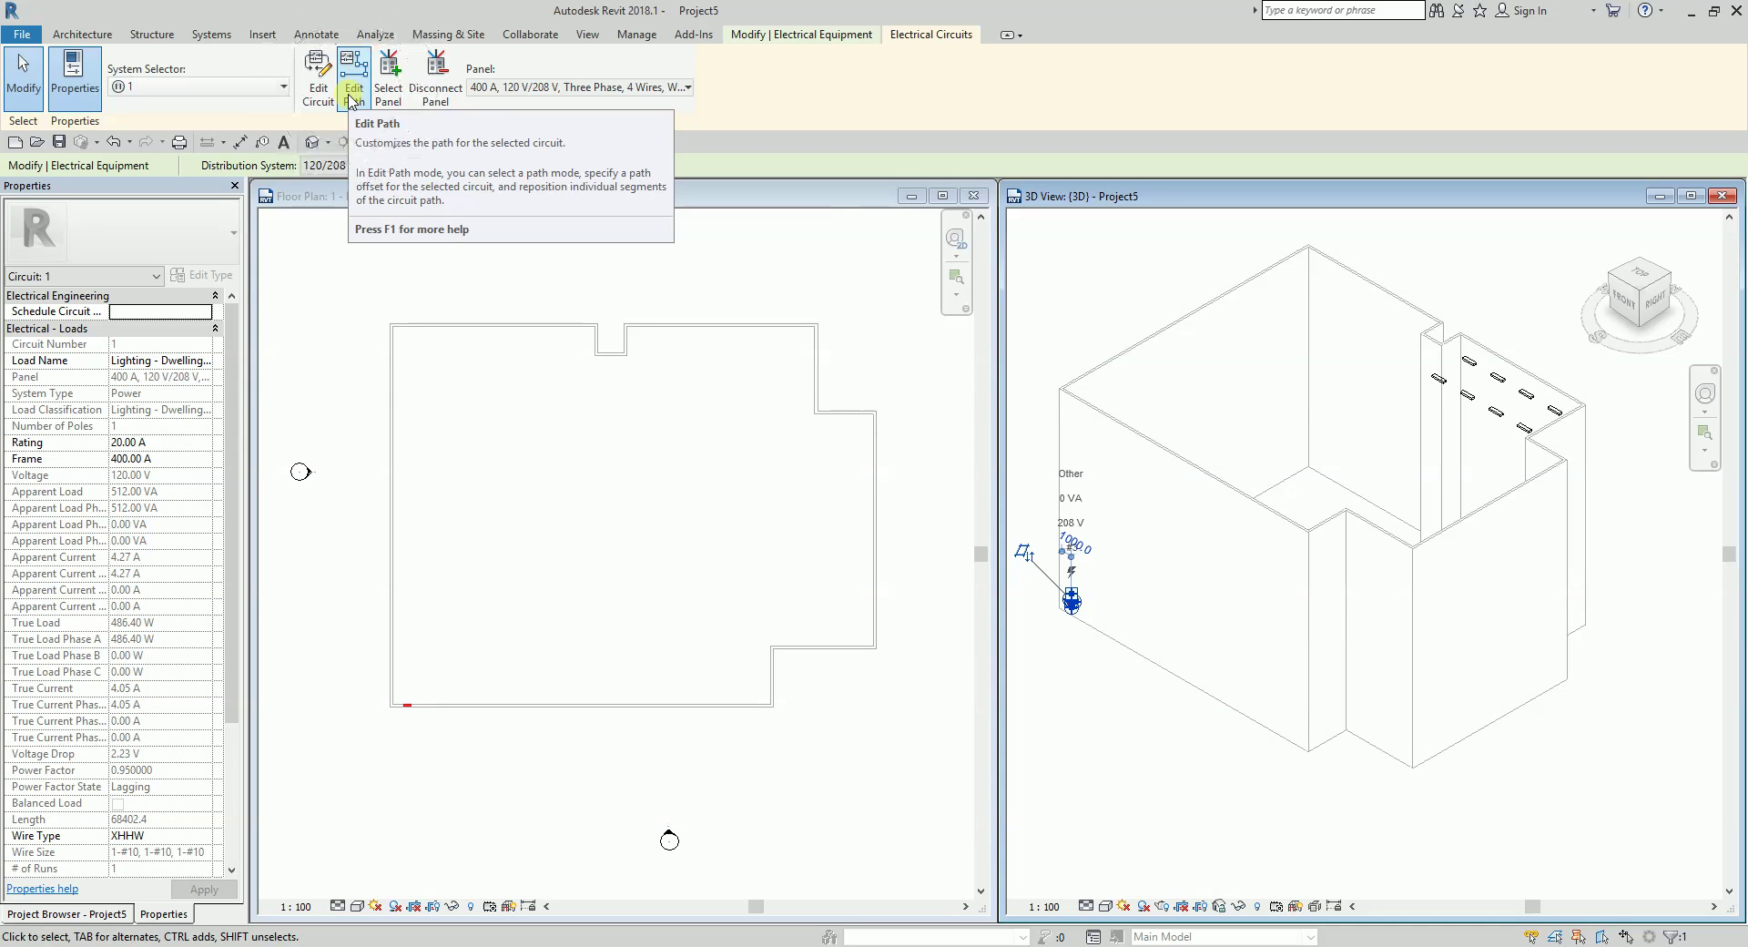
pyautogui.click(350, 100)
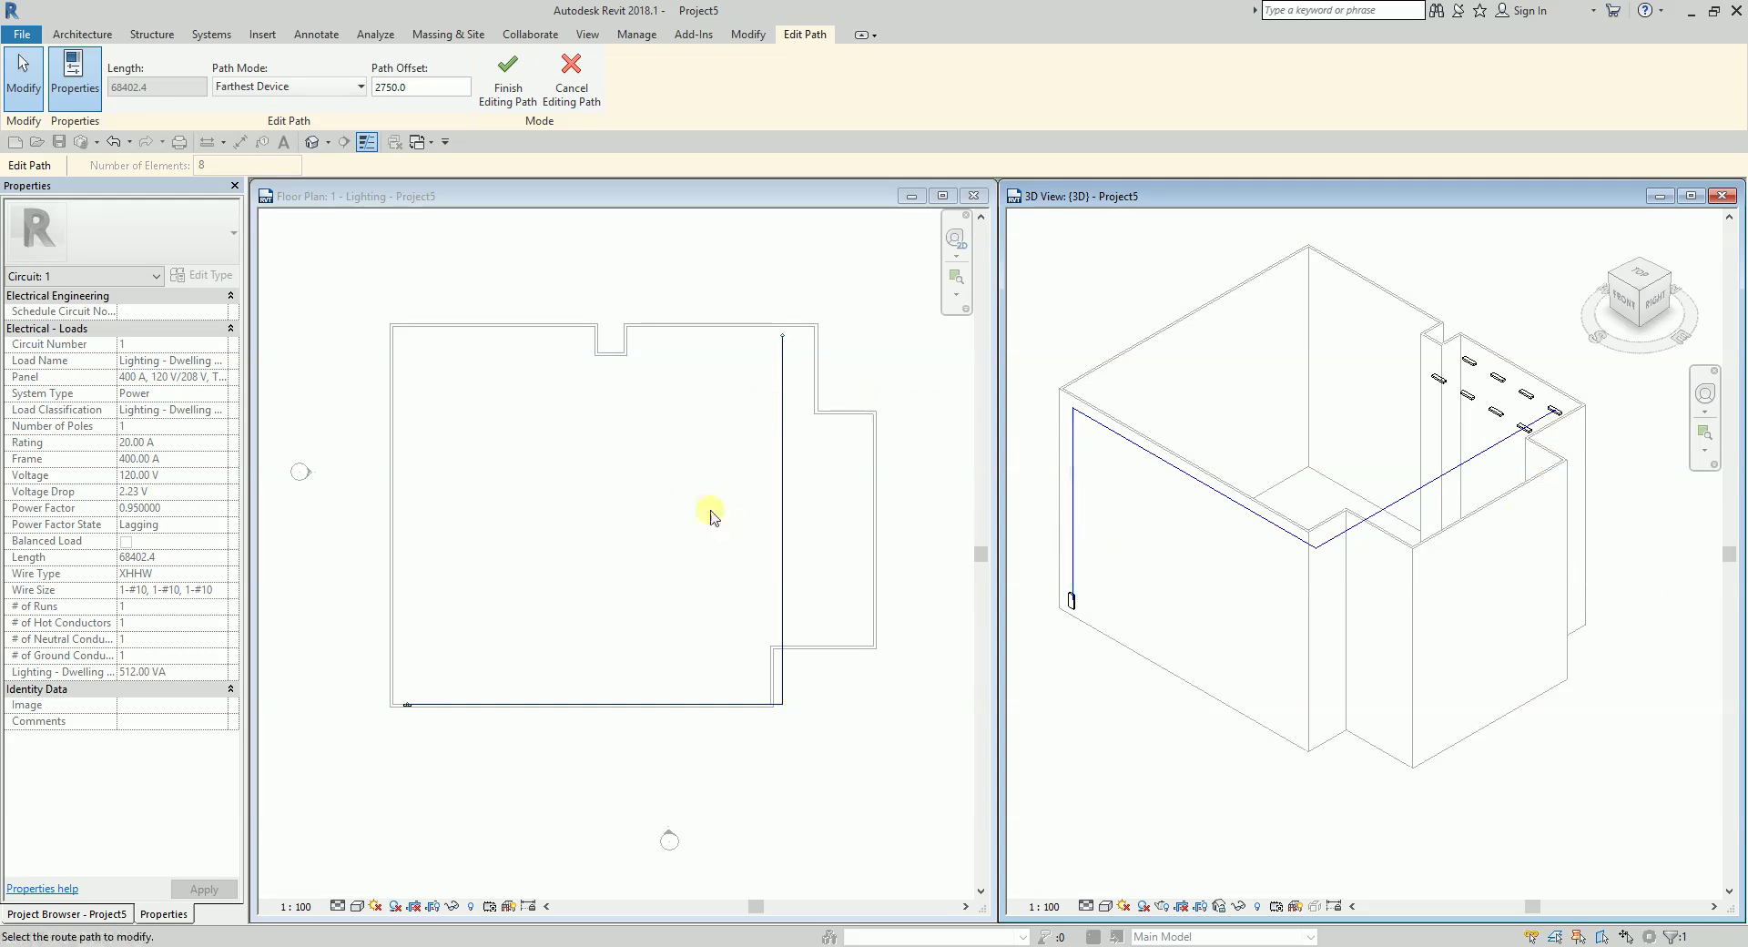
pyautogui.click(587, 534)
pyautogui.click(588, 534)
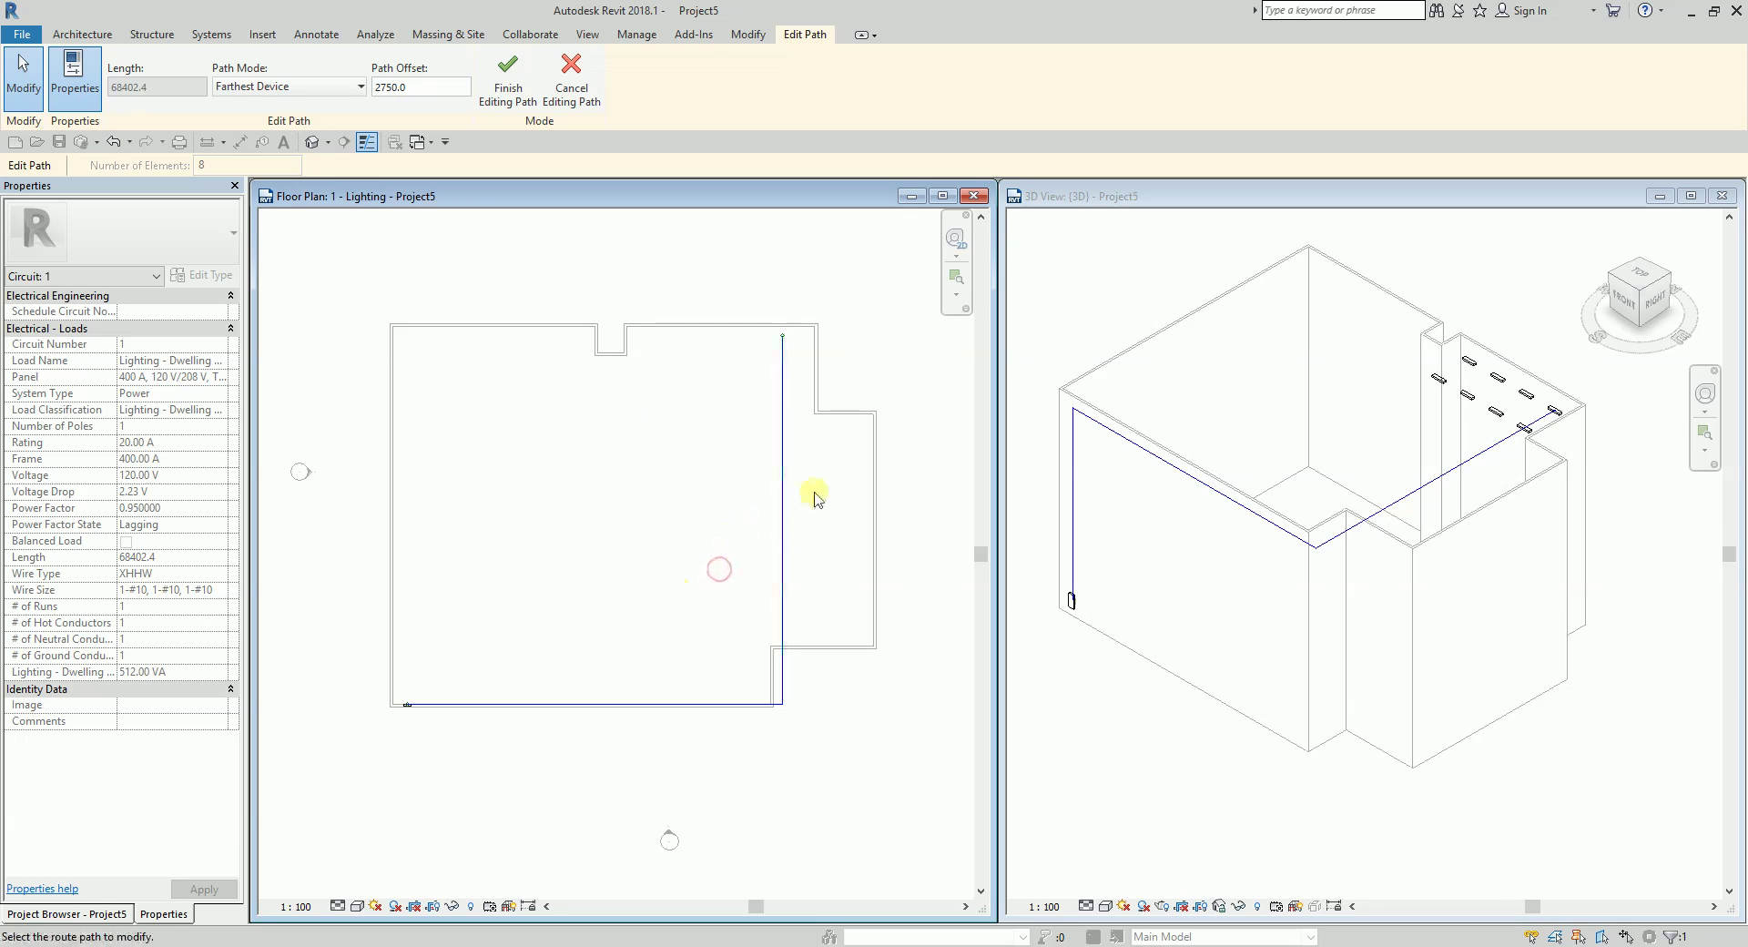
# Insert a control point on the vertical segment of the wiring path.
pyautogui.scroll(3, 822, 404)
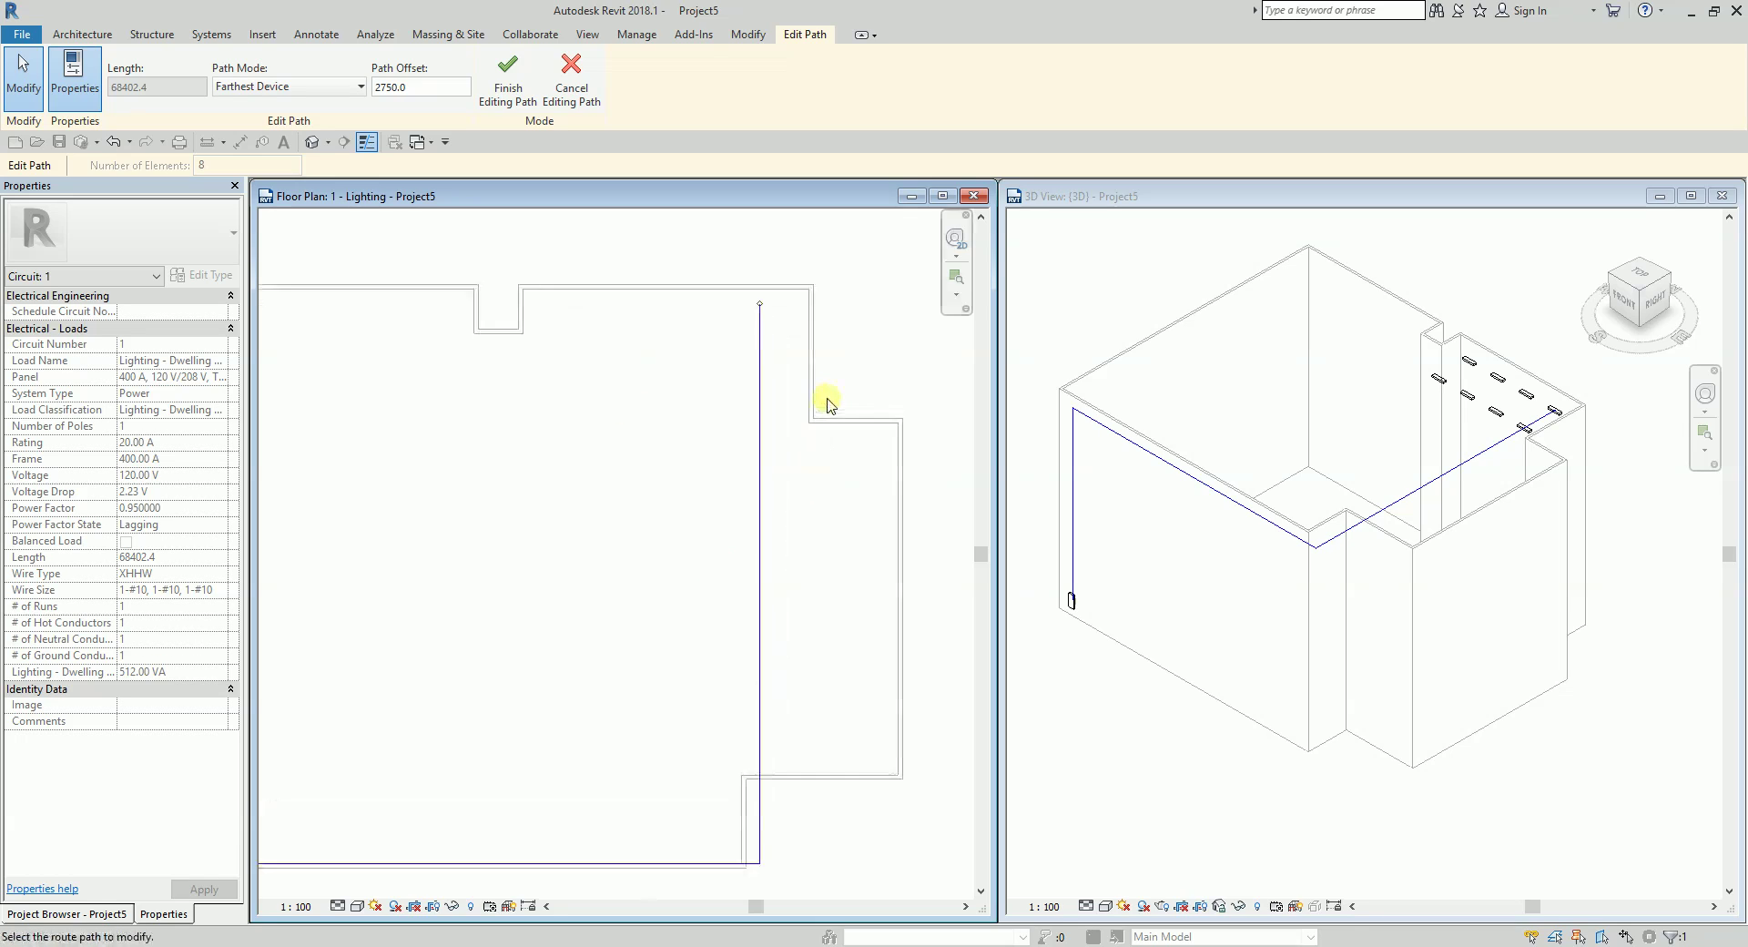
pyautogui.click(756, 437)
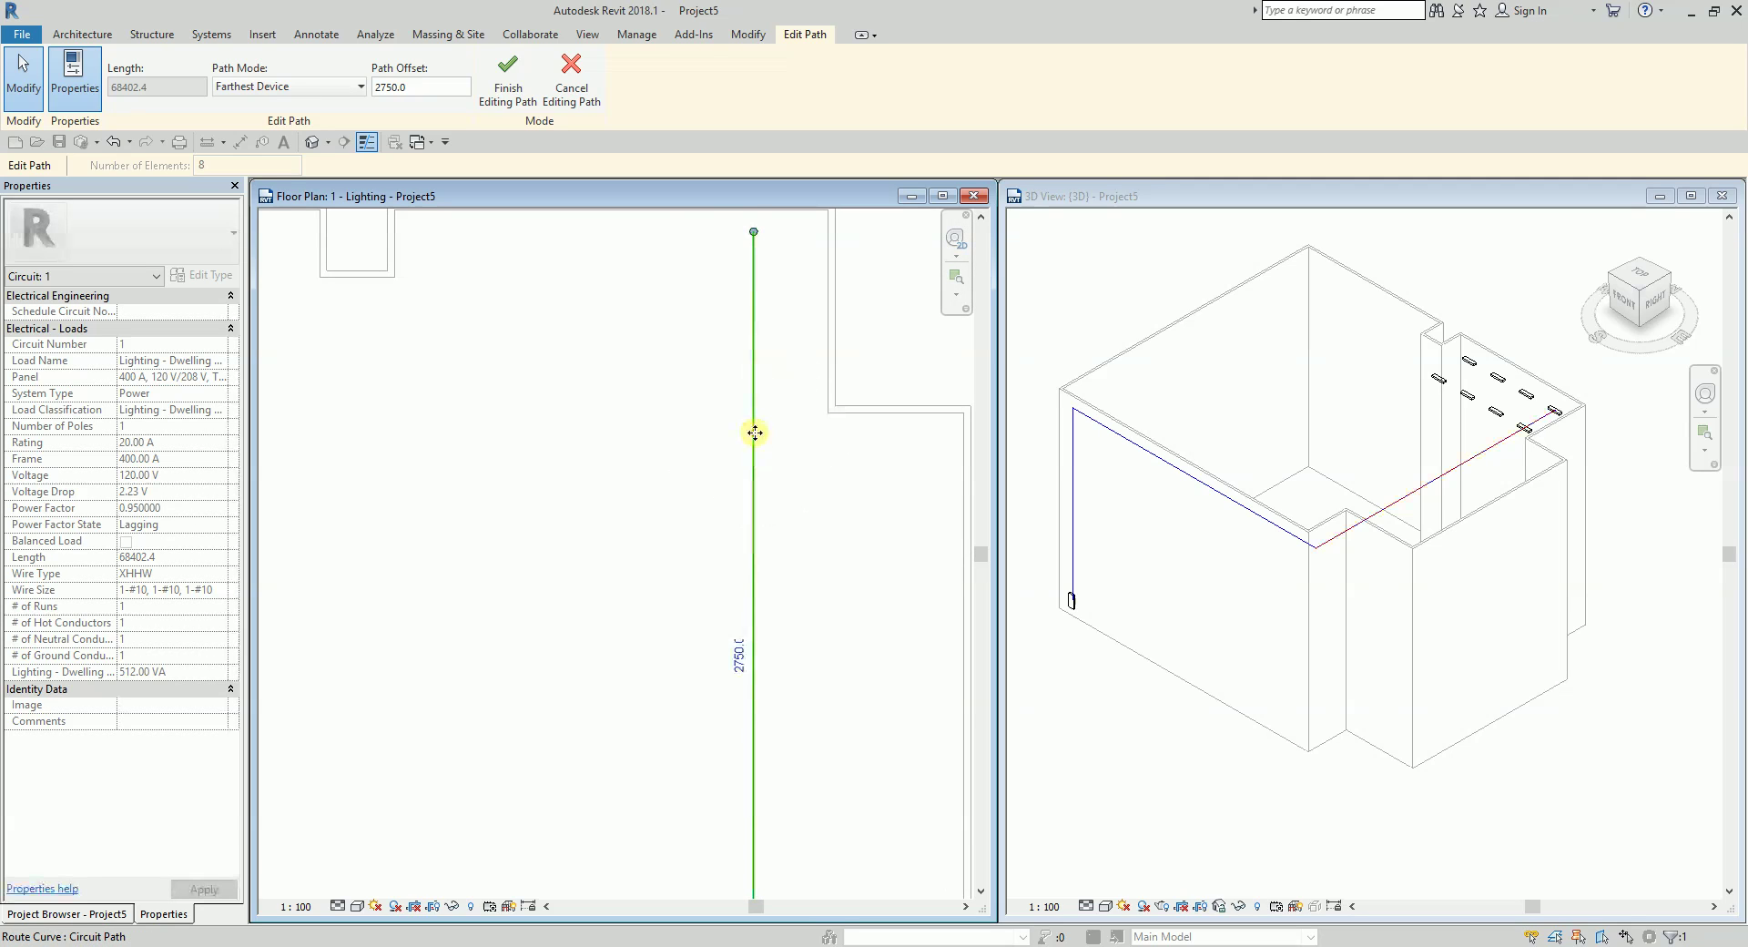
pyautogui.rightClick(755, 432)
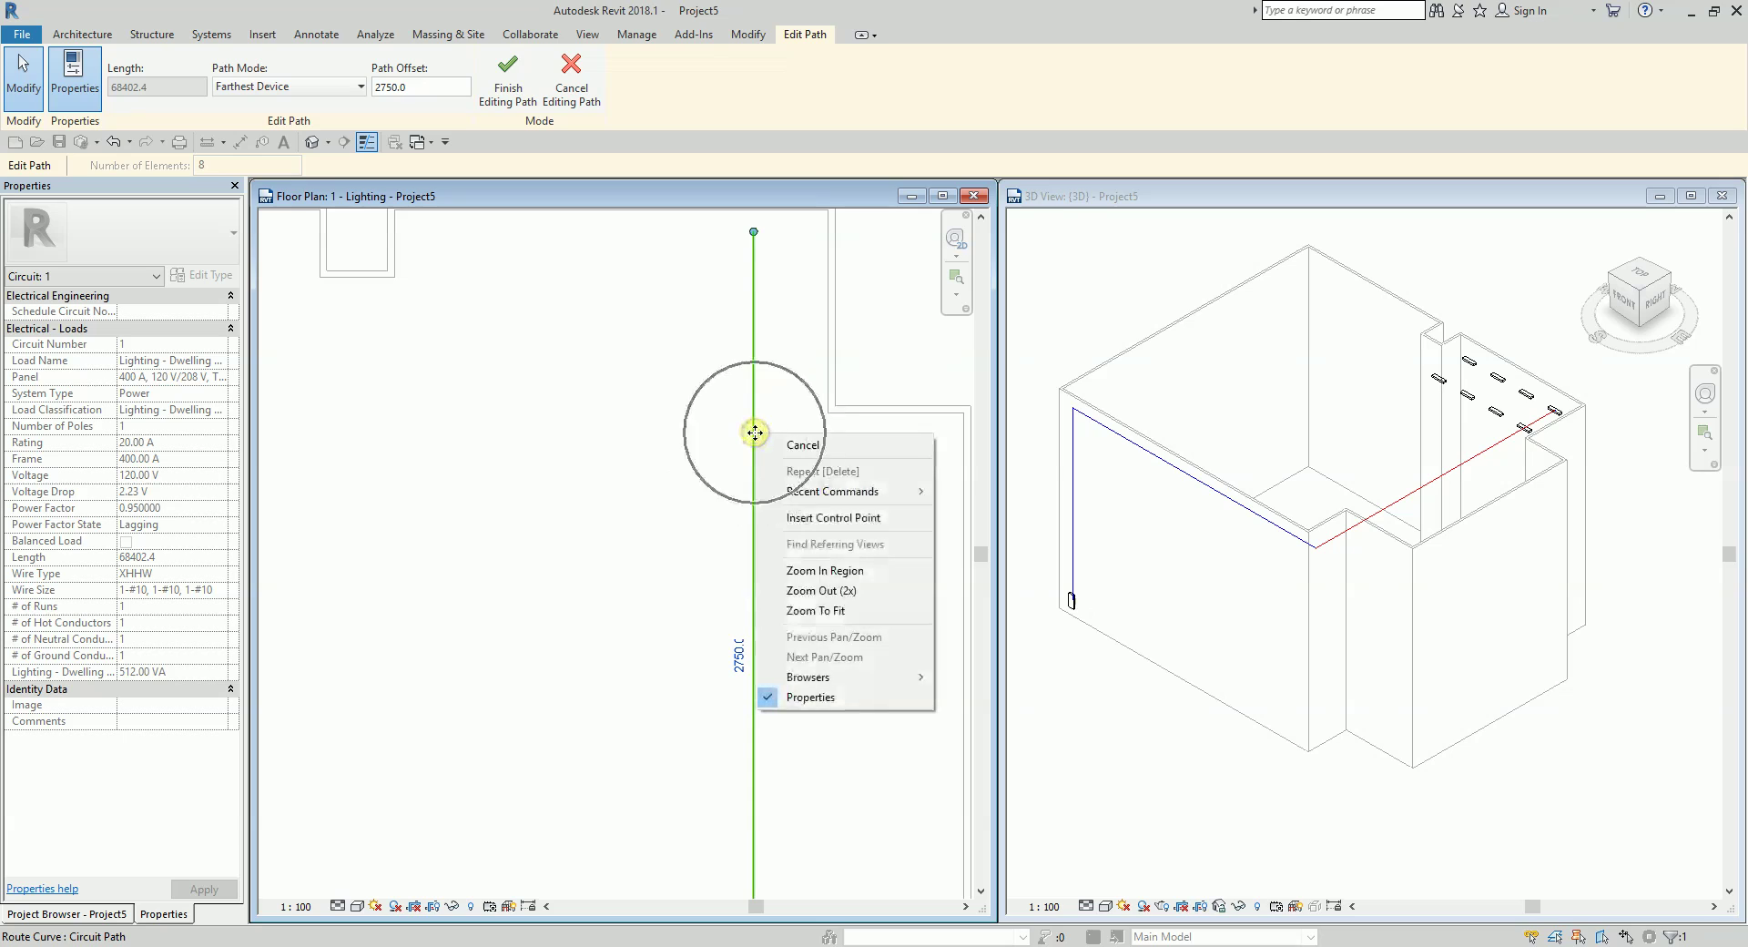
pyautogui.click(828, 519)
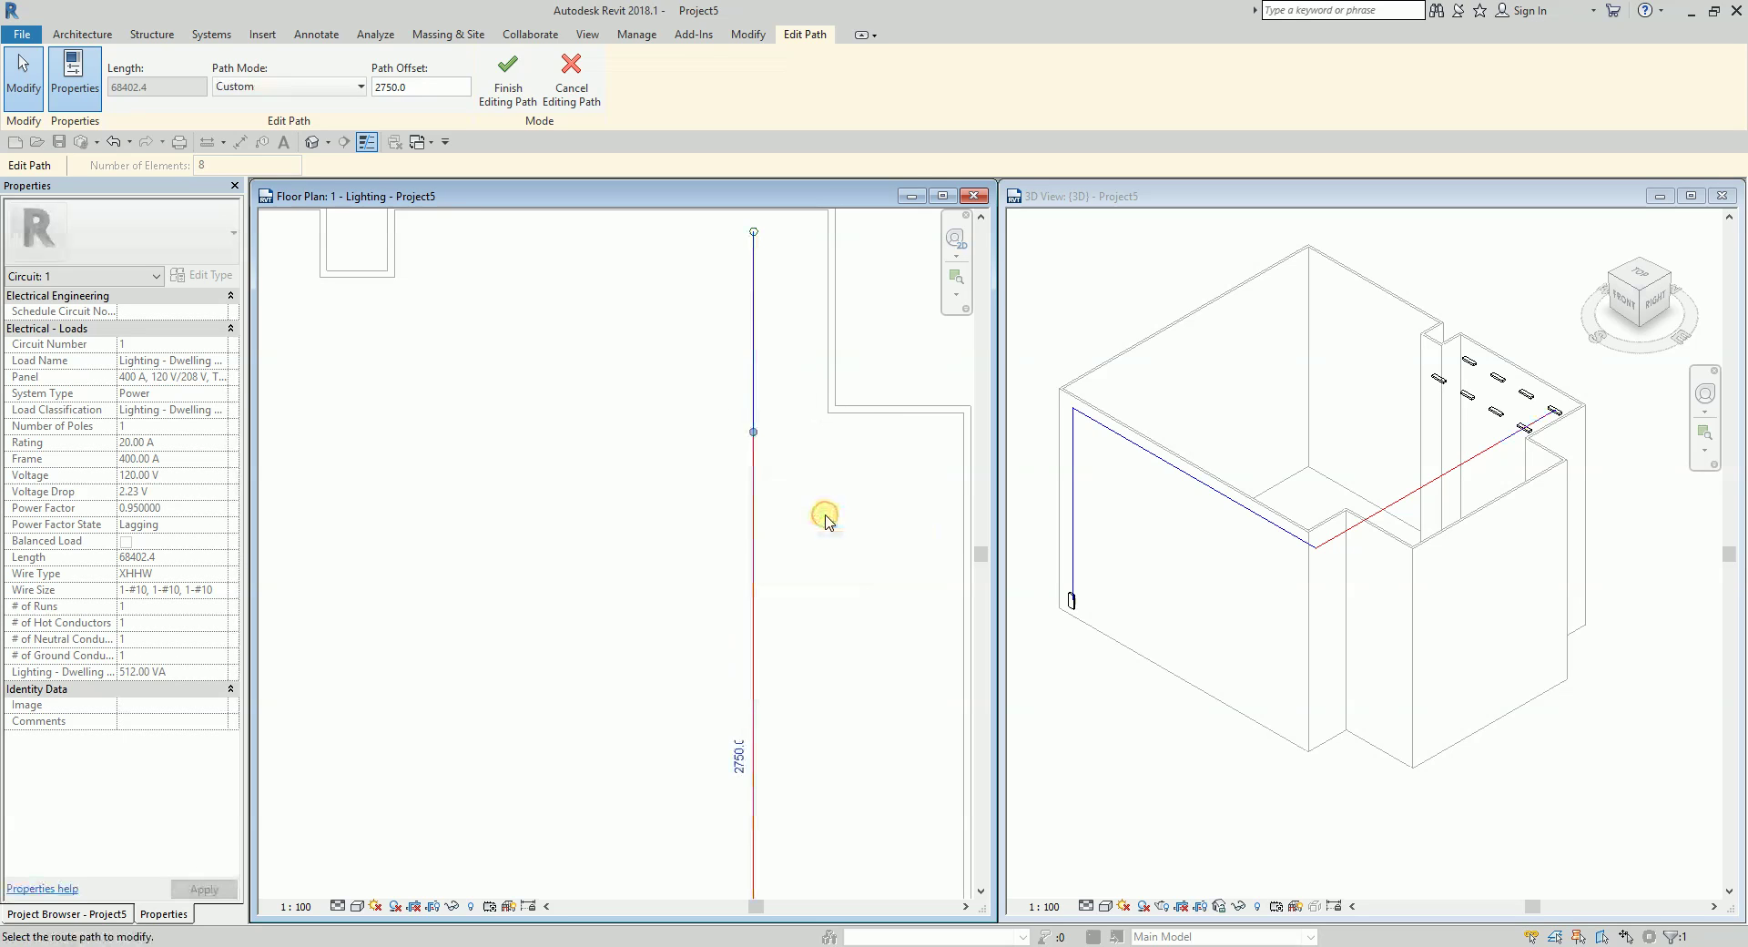
# Drag the vertical and horizontal path segments over to line up with the walls.
pyautogui.click(689, 423)
pyautogui.click(754, 460)
pyautogui.scroll(-2, 784, 519)
pyautogui.moveTo(784, 519); pyautogui.dragTo(843, 440, button='middle')
pyautogui.scroll(2, 824, 419)
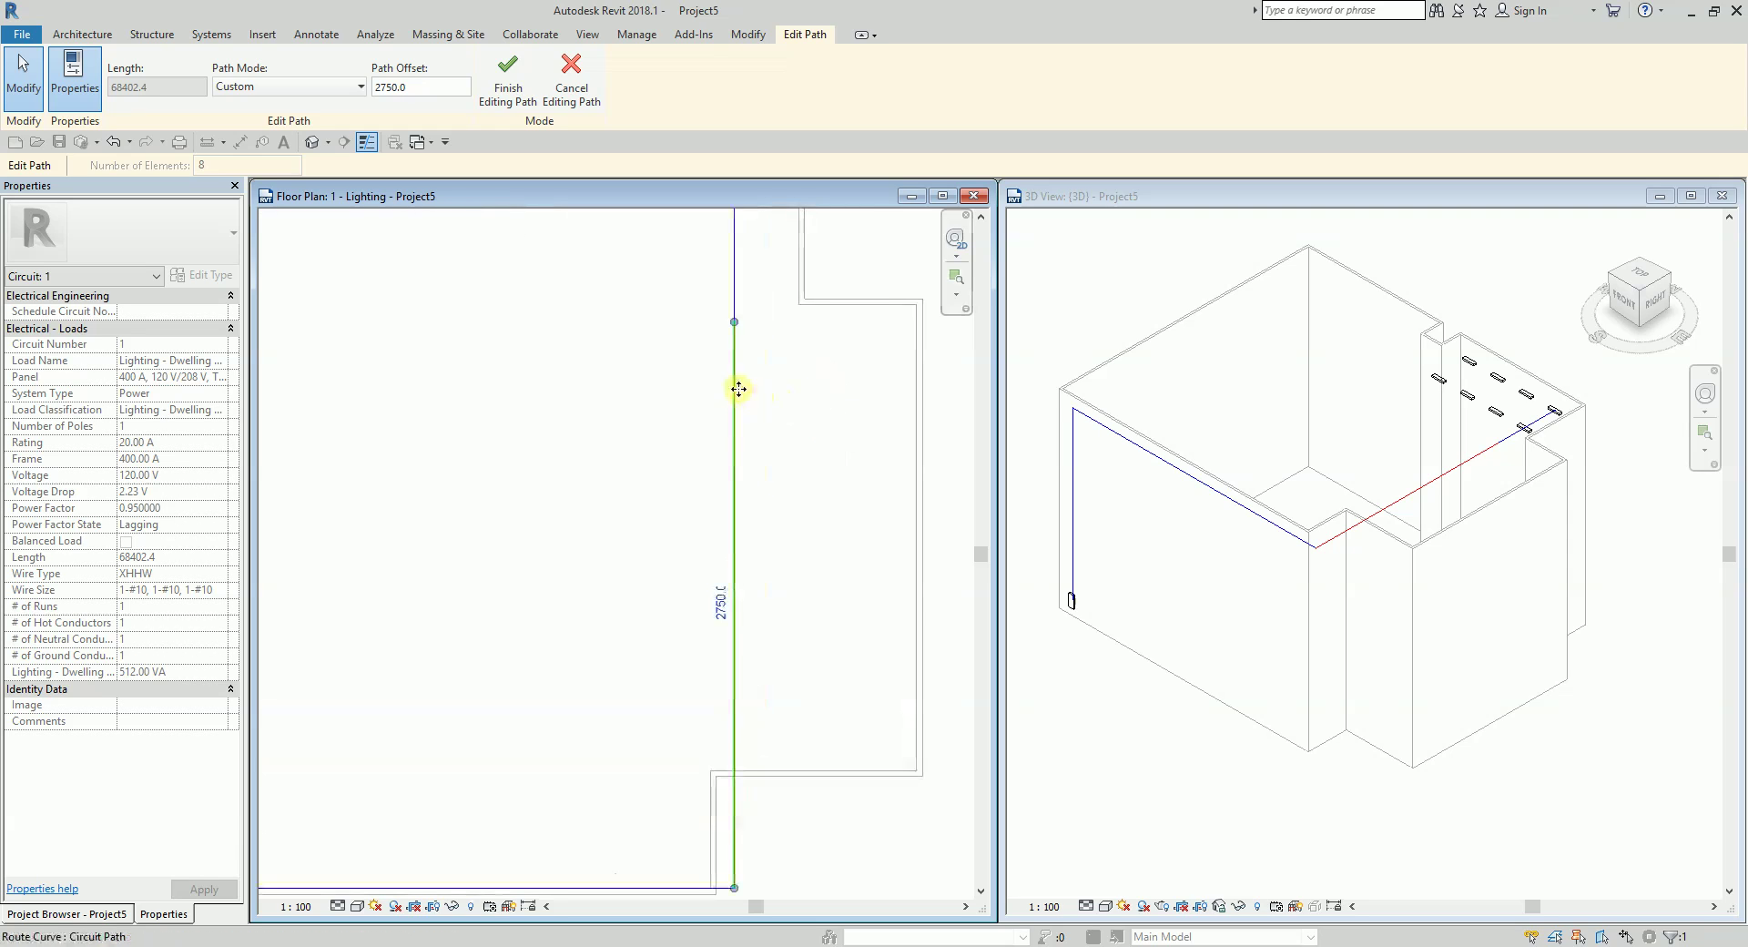
pyautogui.moveTo(735, 396); pyautogui.dragTo(908, 421)
pyautogui.scroll(2, 843, 344)
pyautogui.click(827, 313)
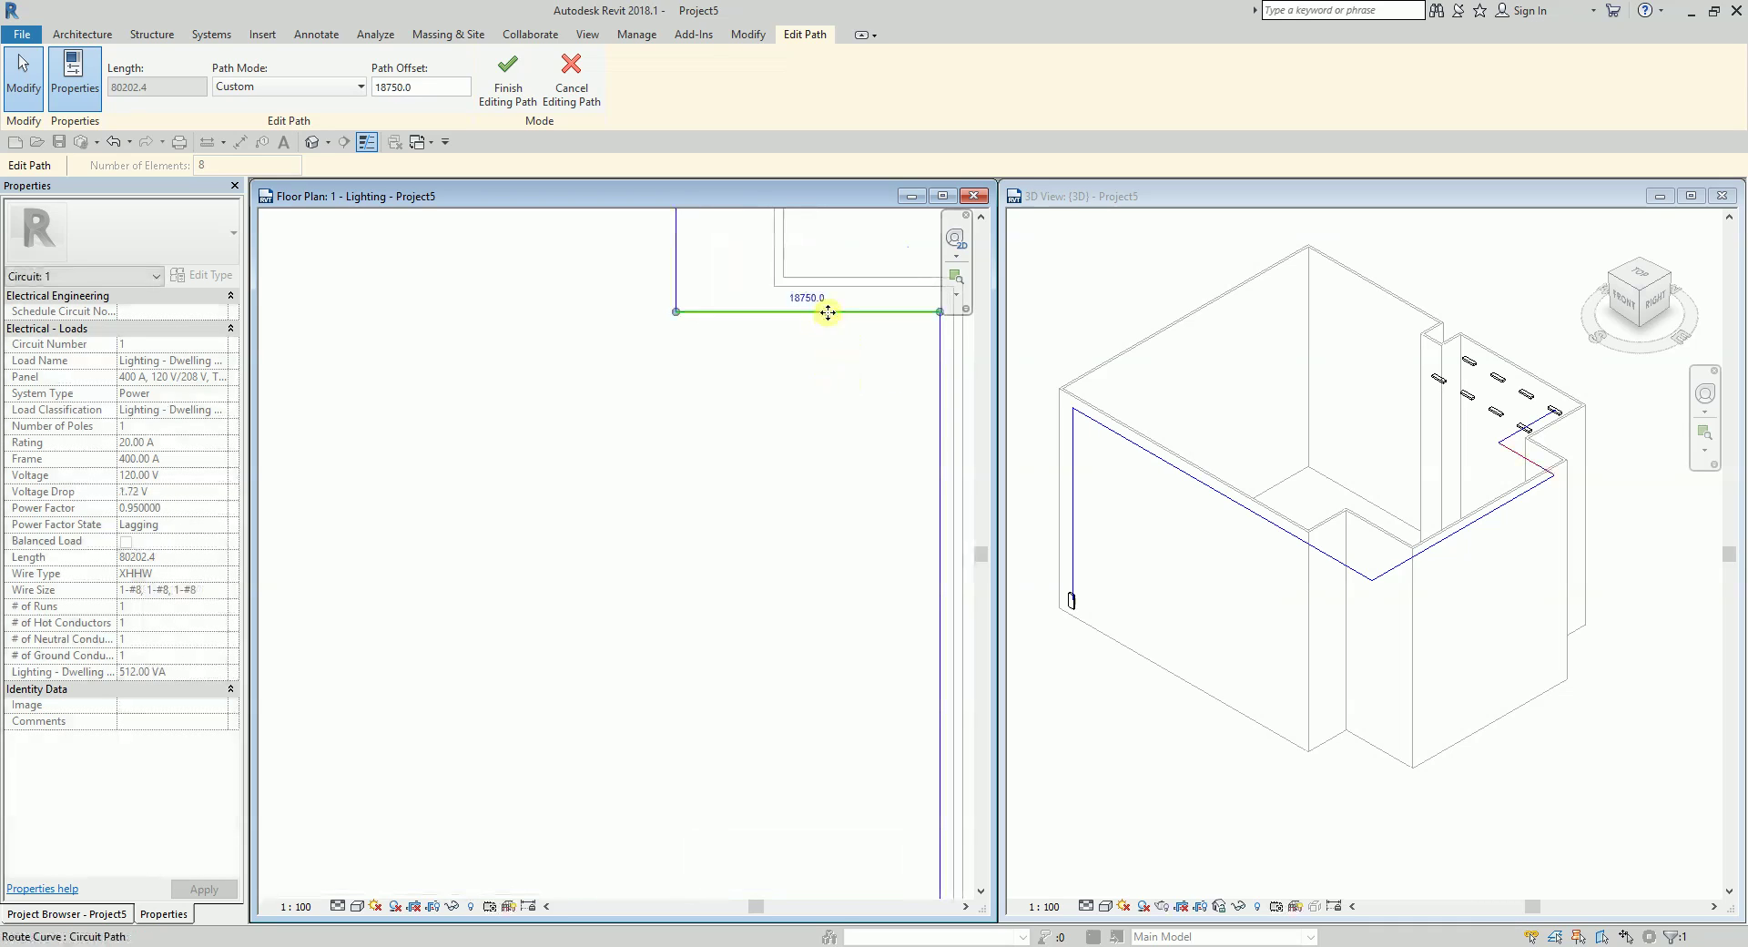
pyautogui.moveTo(826, 302)
pyautogui.mouseDown()
pyautogui.moveTo(823, 273)
pyautogui.moveTo(830, 298)
pyautogui.mouseUp()
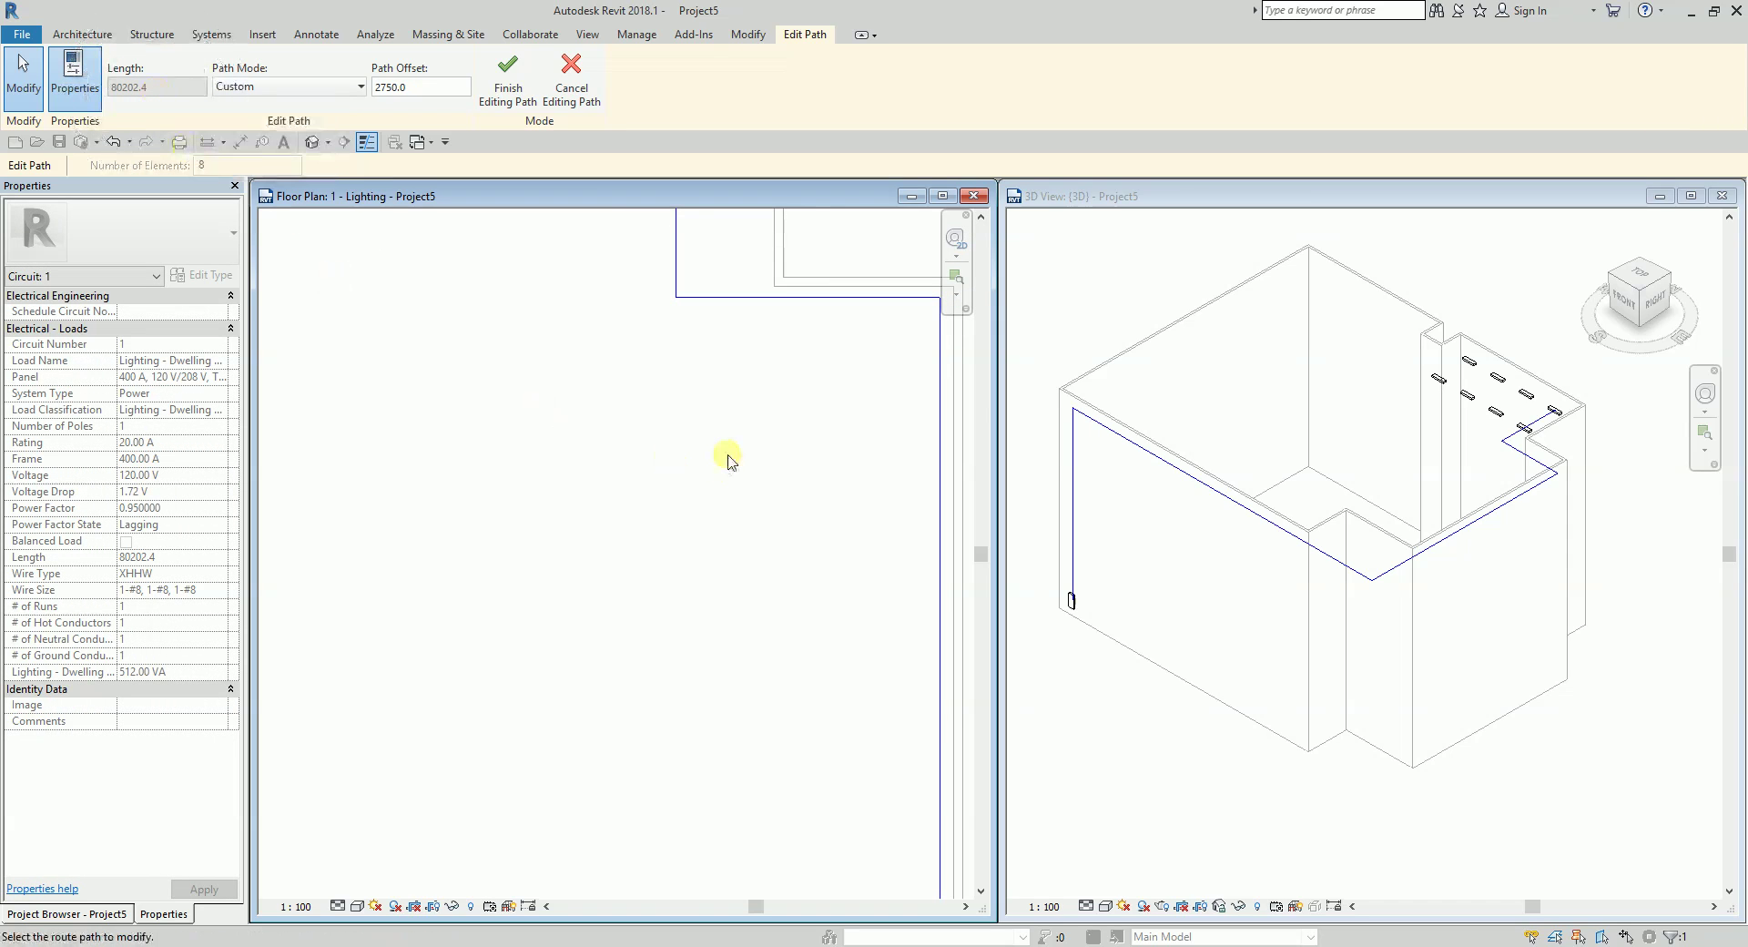
# Shift the remaining vertical wire run right against the wall and view the whole room.
pyautogui.scroll(-1, 721, 467)
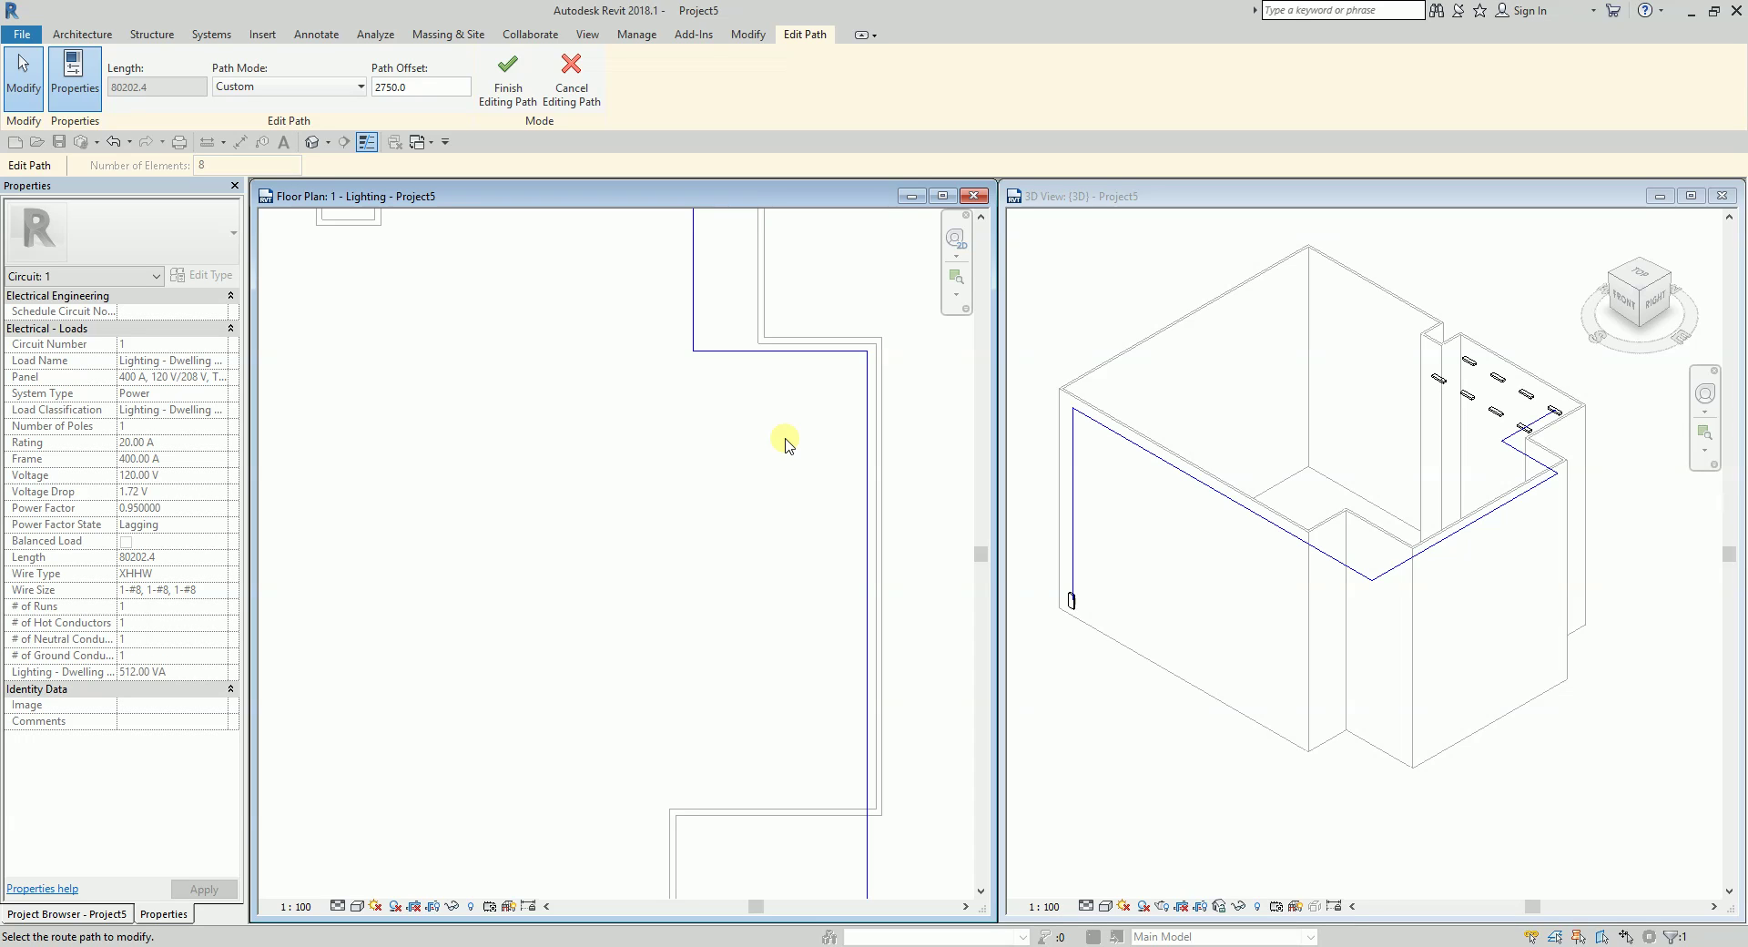
pyautogui.moveTo(777, 424); pyautogui.dragTo(726, 678, button='middle')
pyautogui.moveTo(644, 535); pyautogui.dragTo(700, 528)
pyautogui.scroll(-1, 616, 543)
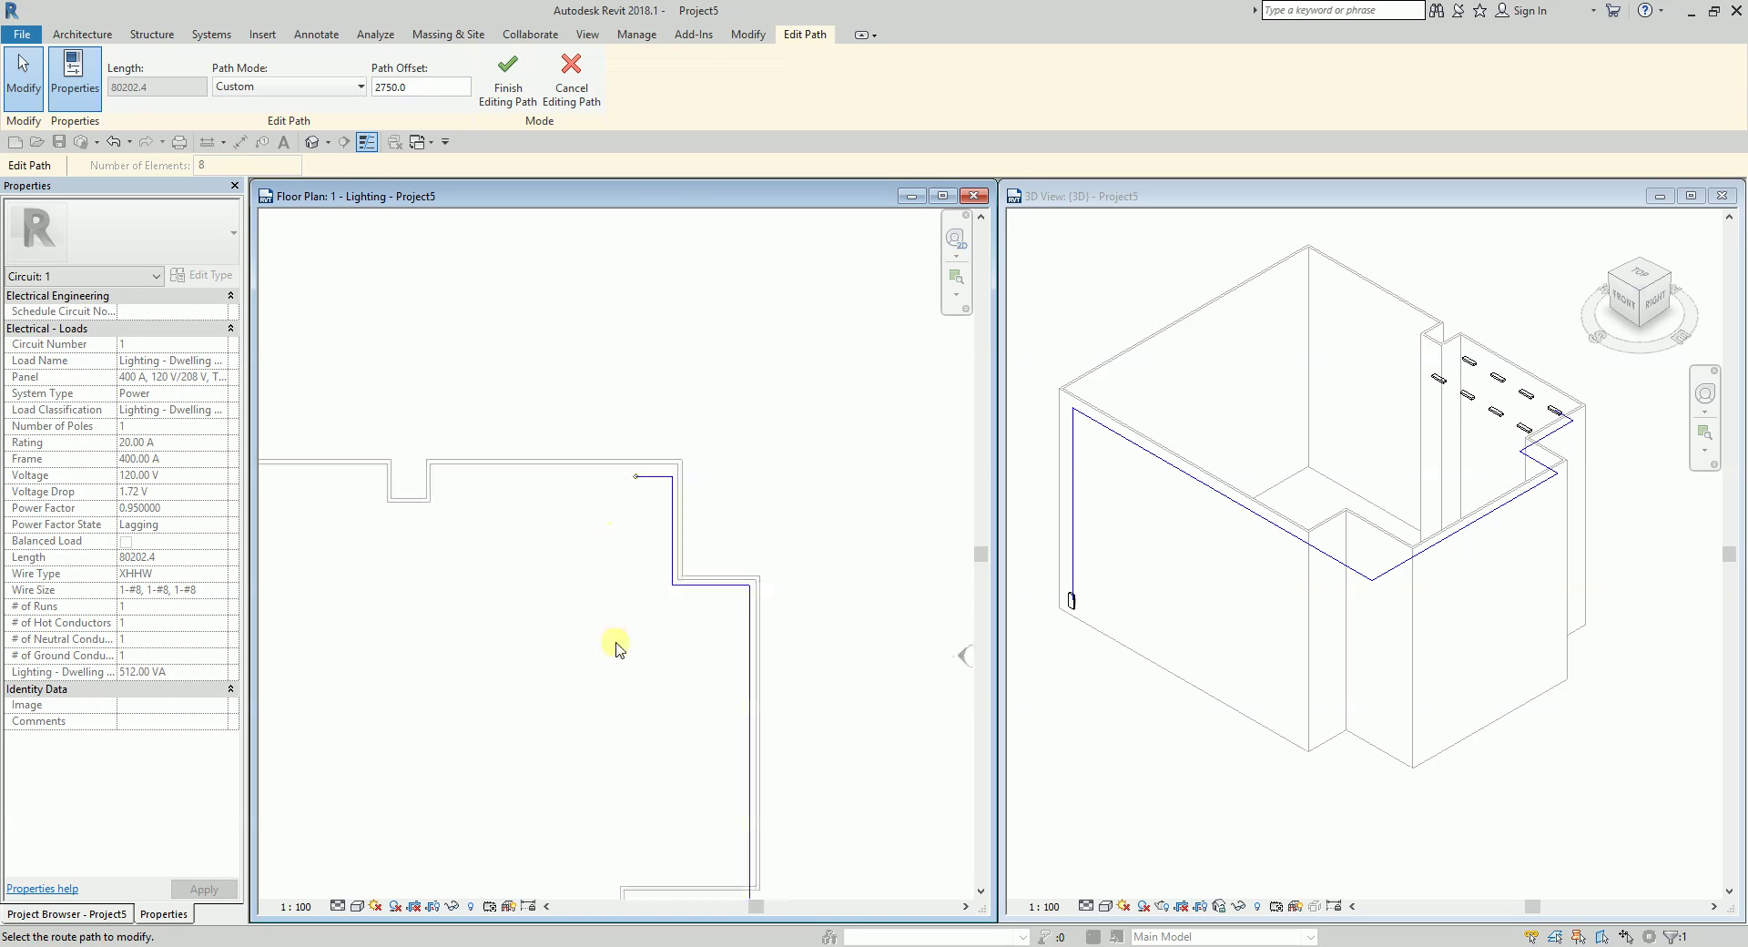
pyautogui.scroll(-2, 618, 654)
pyautogui.moveTo(573, 644); pyautogui.dragTo(593, 440, button='middle')
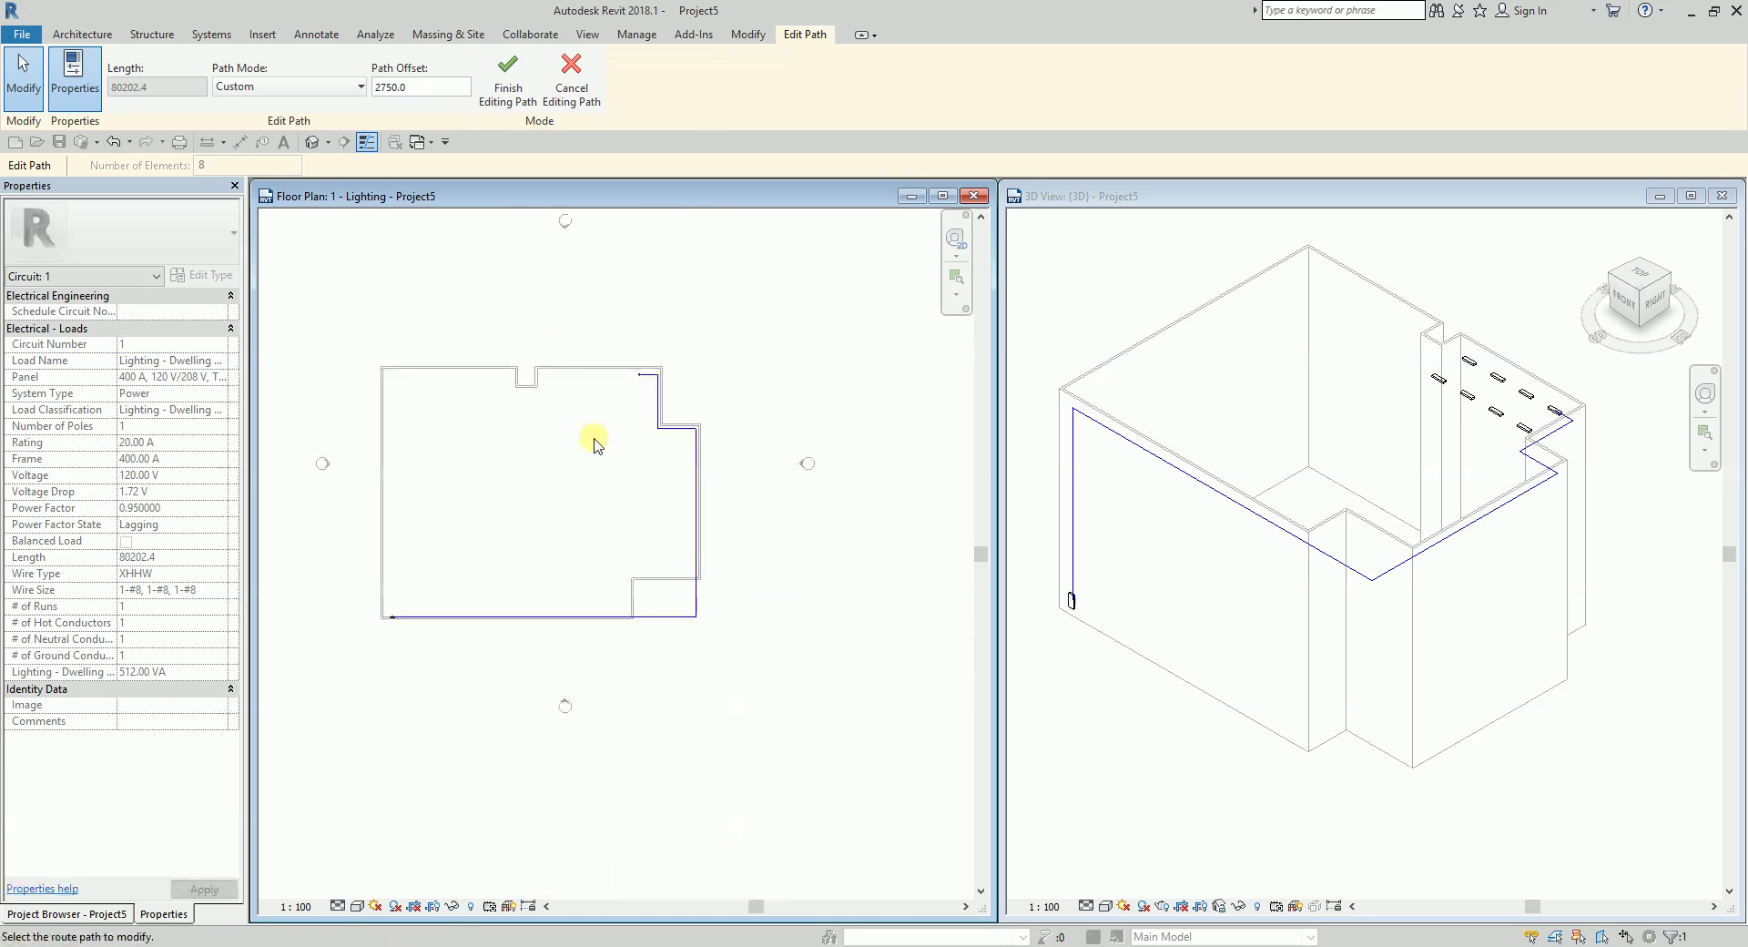
# Commit circuit 1's edited wiring path at 80202.4 length and select a recessed light in 3D.
pyautogui.click(507, 78)
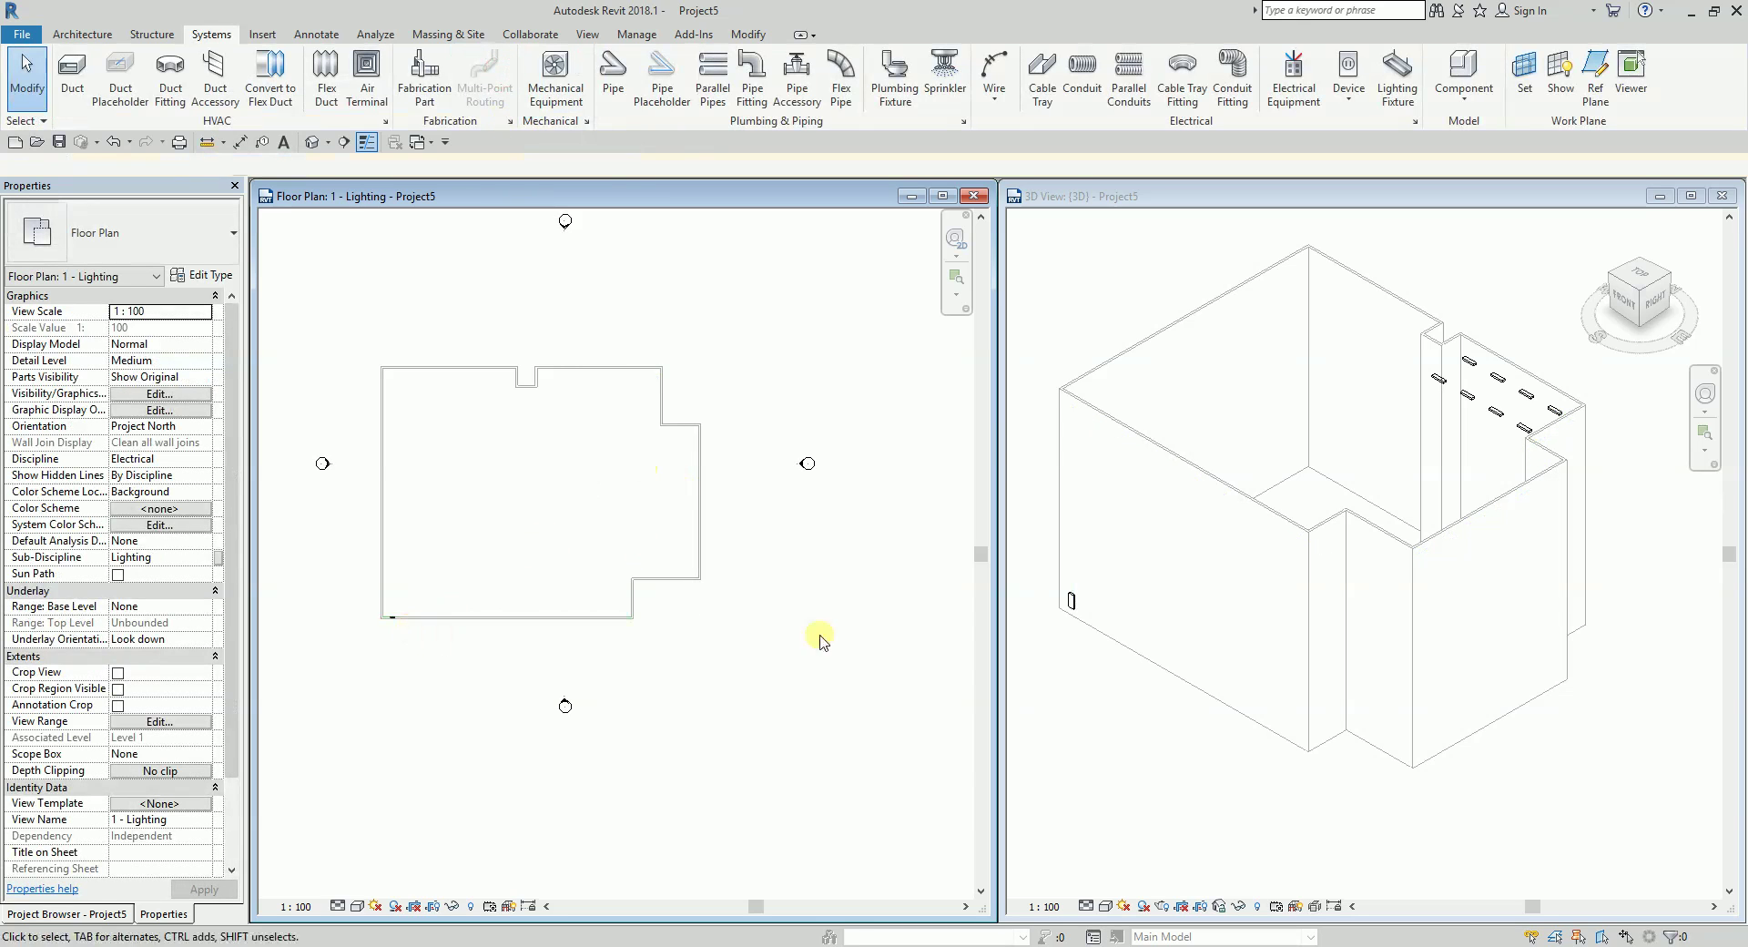
pyautogui.click(1548, 355)
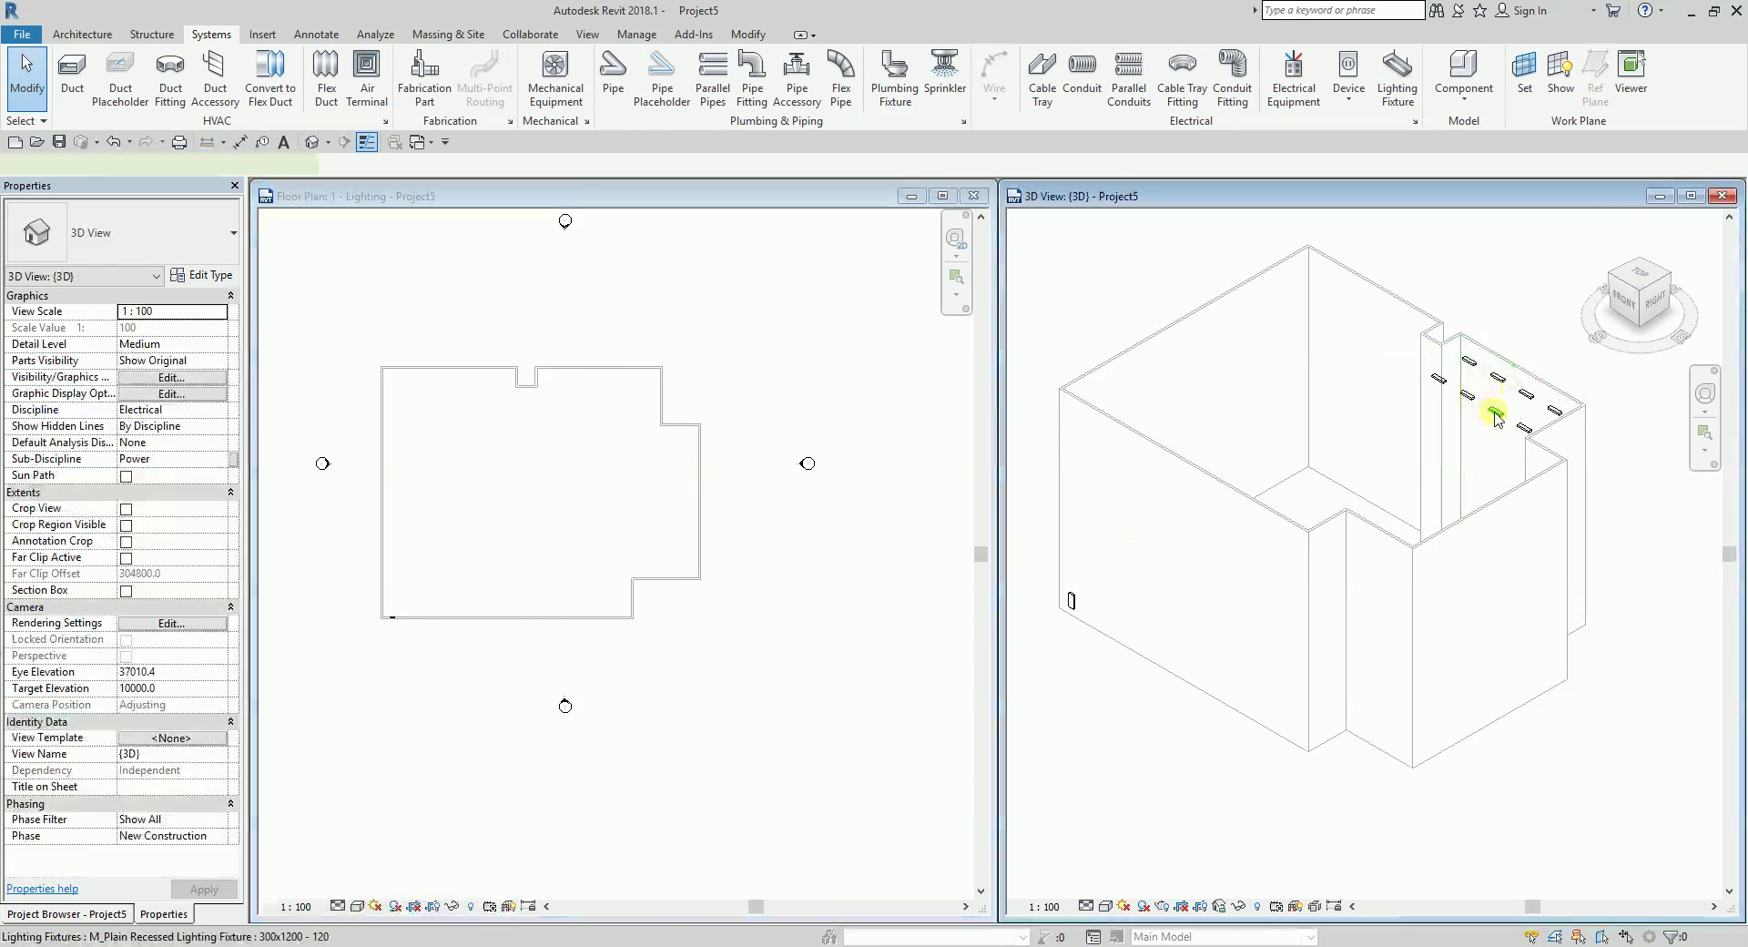
pyautogui.click(1496, 417)
# Enter Edit Circuit, then cancel so the eight lights stay on circuit 1, and reselect a light.
pyautogui.click(904, 37)
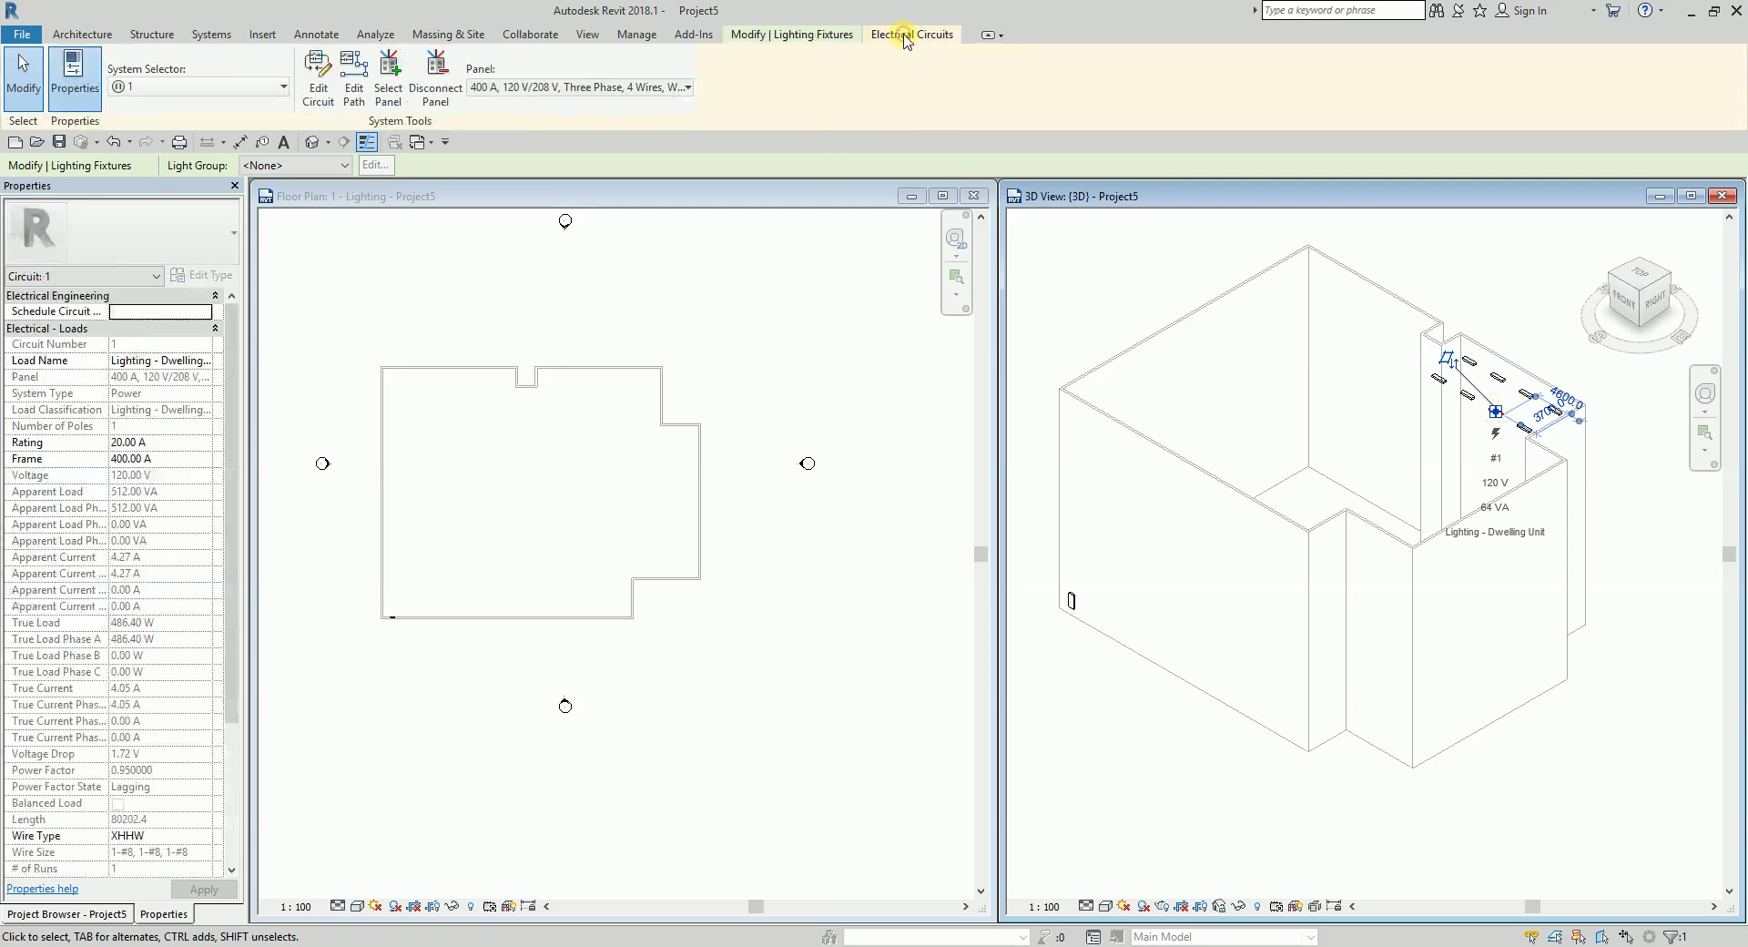
pyautogui.click(318, 82)
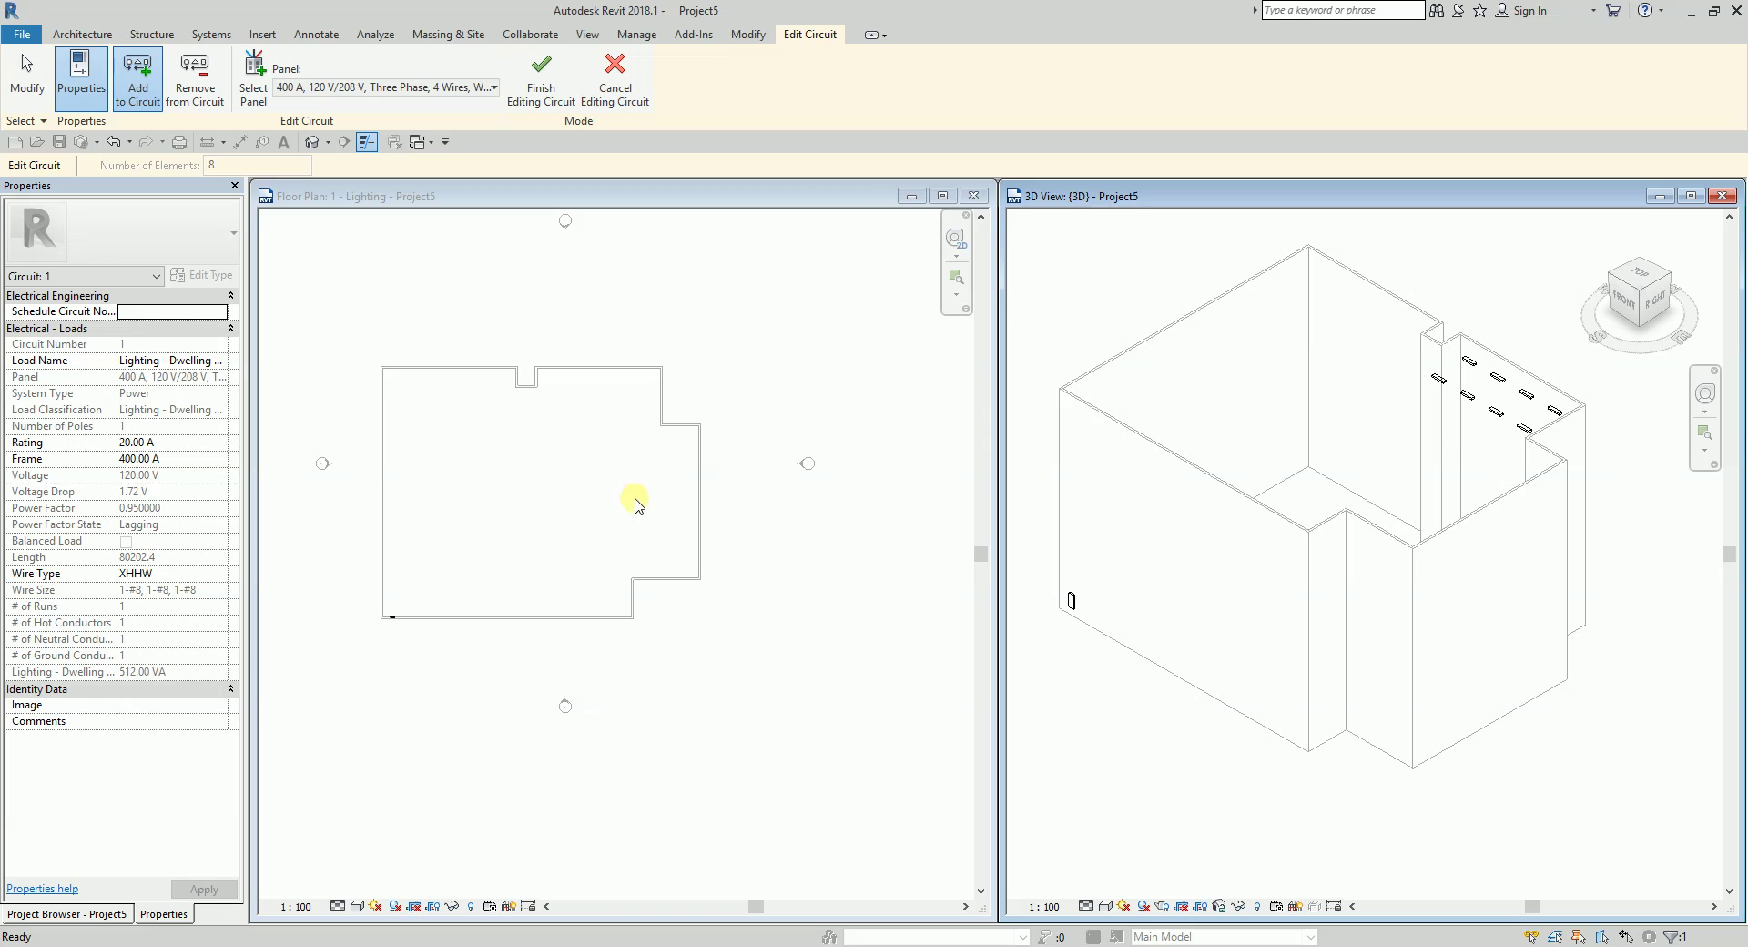
pyautogui.click(615, 82)
pyautogui.click(1466, 399)
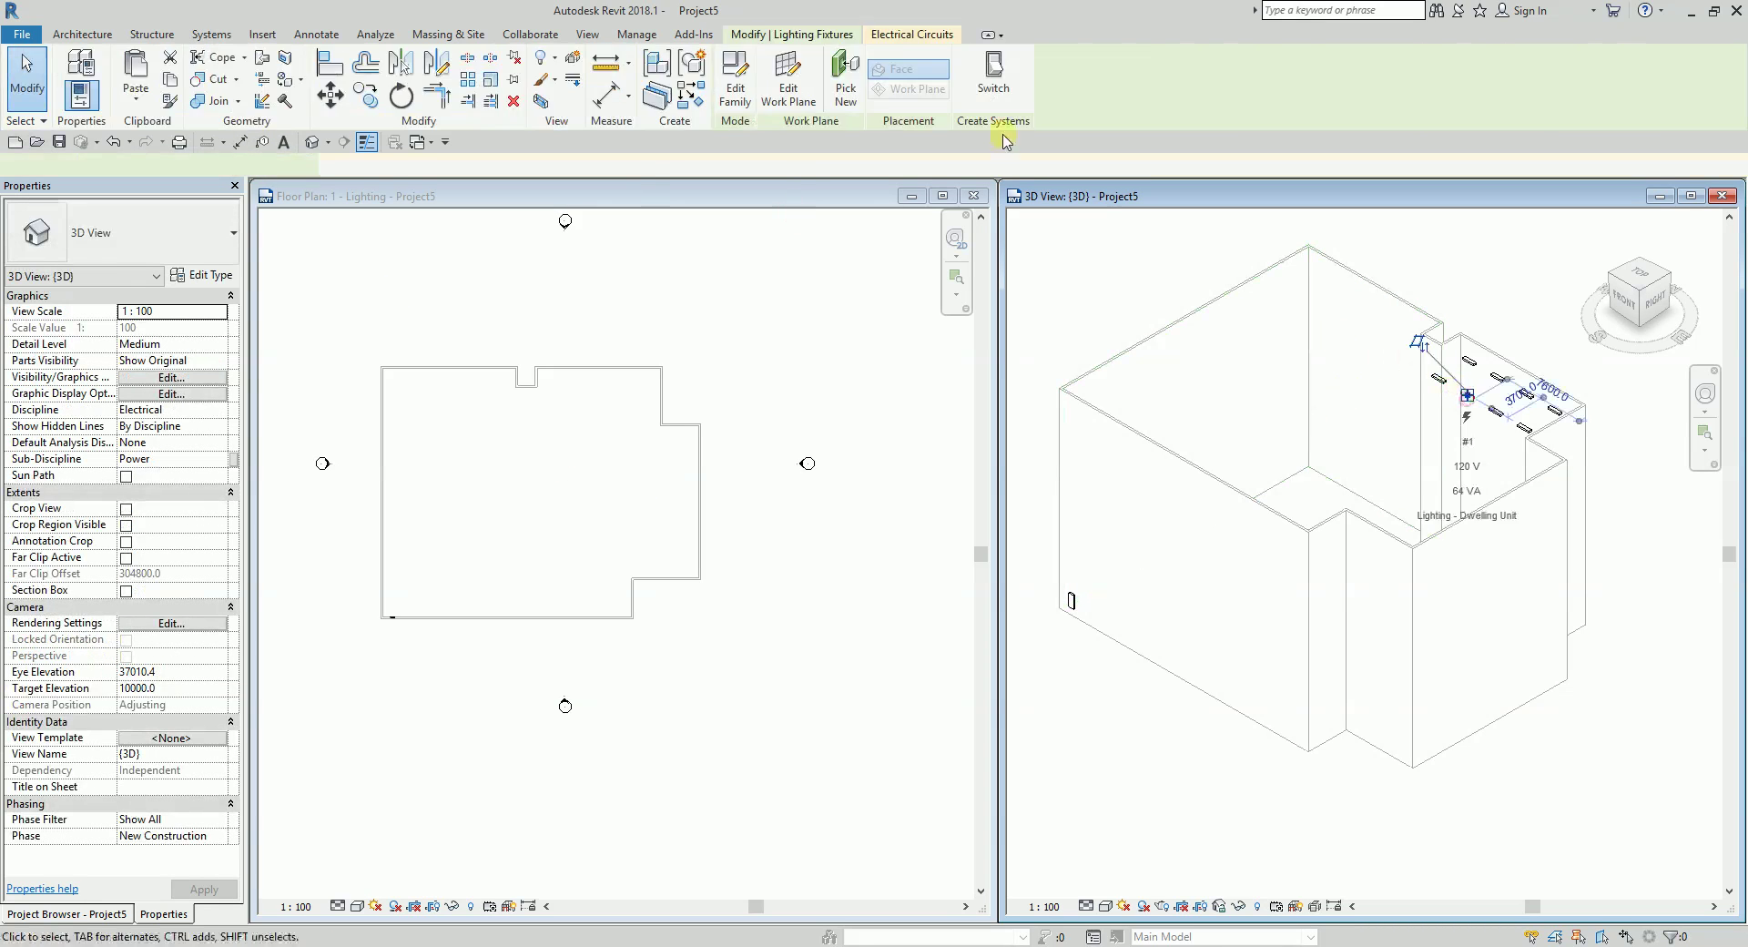
# Reopen circuit 1's wiring path for editing and move the bottom wire run up along the wall.
pyautogui.click(910, 35)
pyautogui.click(354, 95)
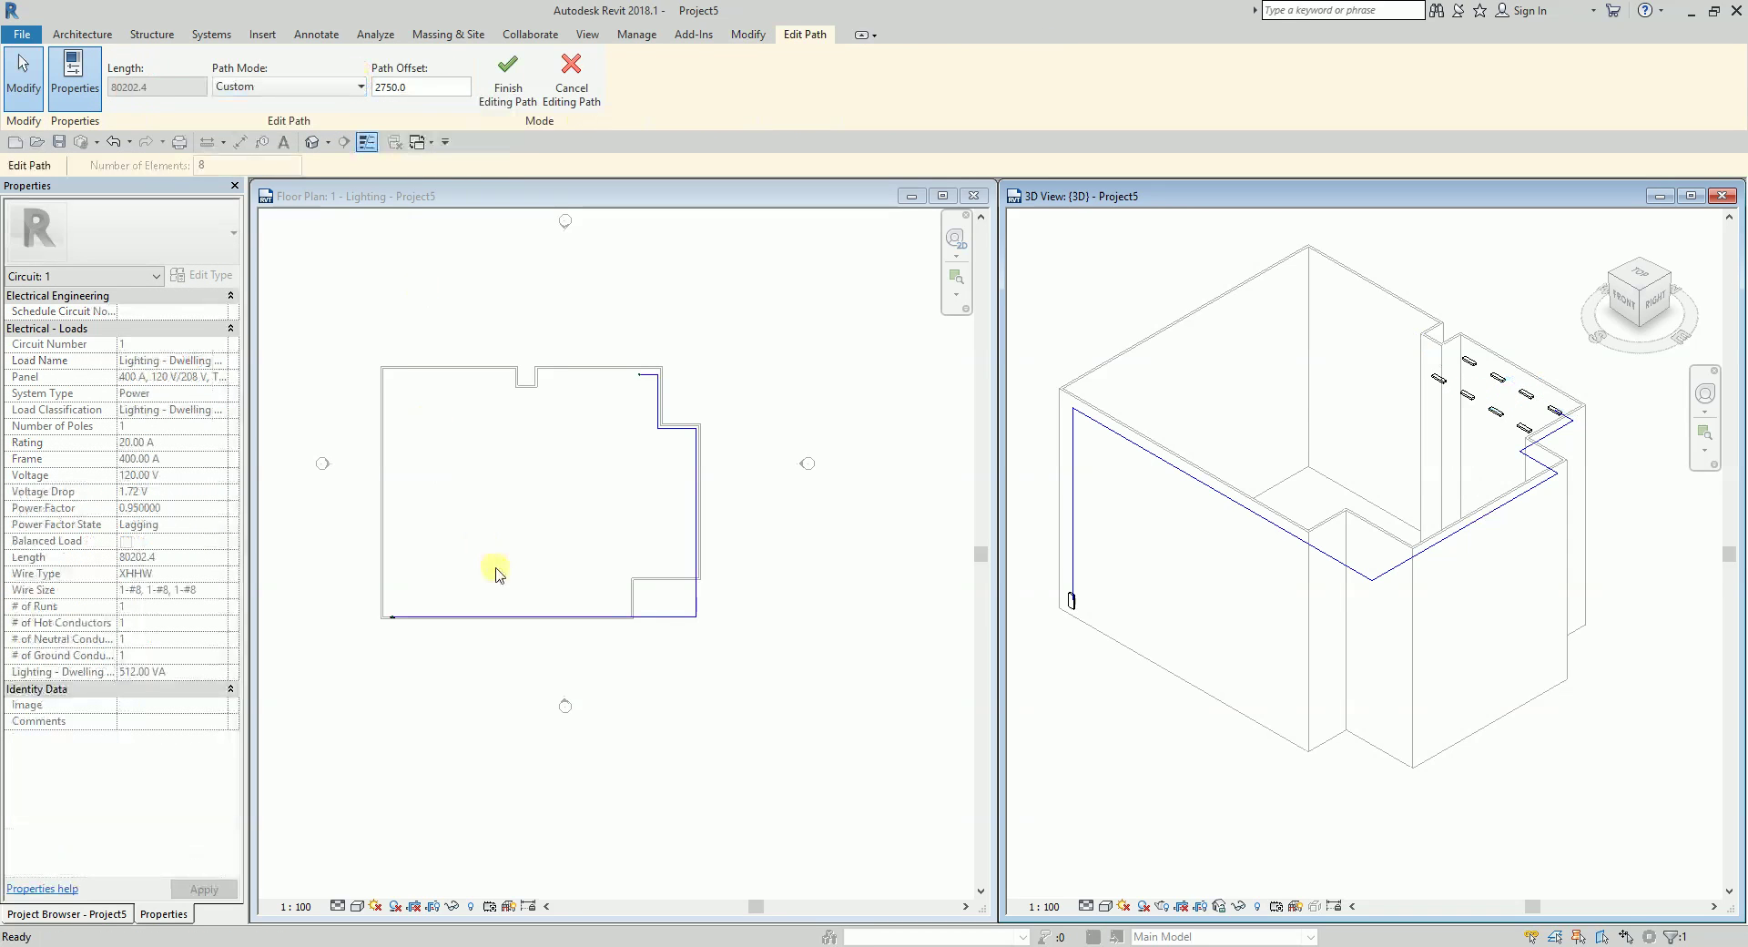
pyautogui.click(565, 574)
pyautogui.scroll(3, 671, 636)
pyautogui.moveTo(671, 629); pyautogui.dragTo(671, 520)
pyautogui.scroll(-2, 511, 592)
# Insert a control point on the horizontal wire segment and drag the new run down along the wall.
pyautogui.moveTo(330, 636); pyautogui.dragTo(422, 603, button='middle')
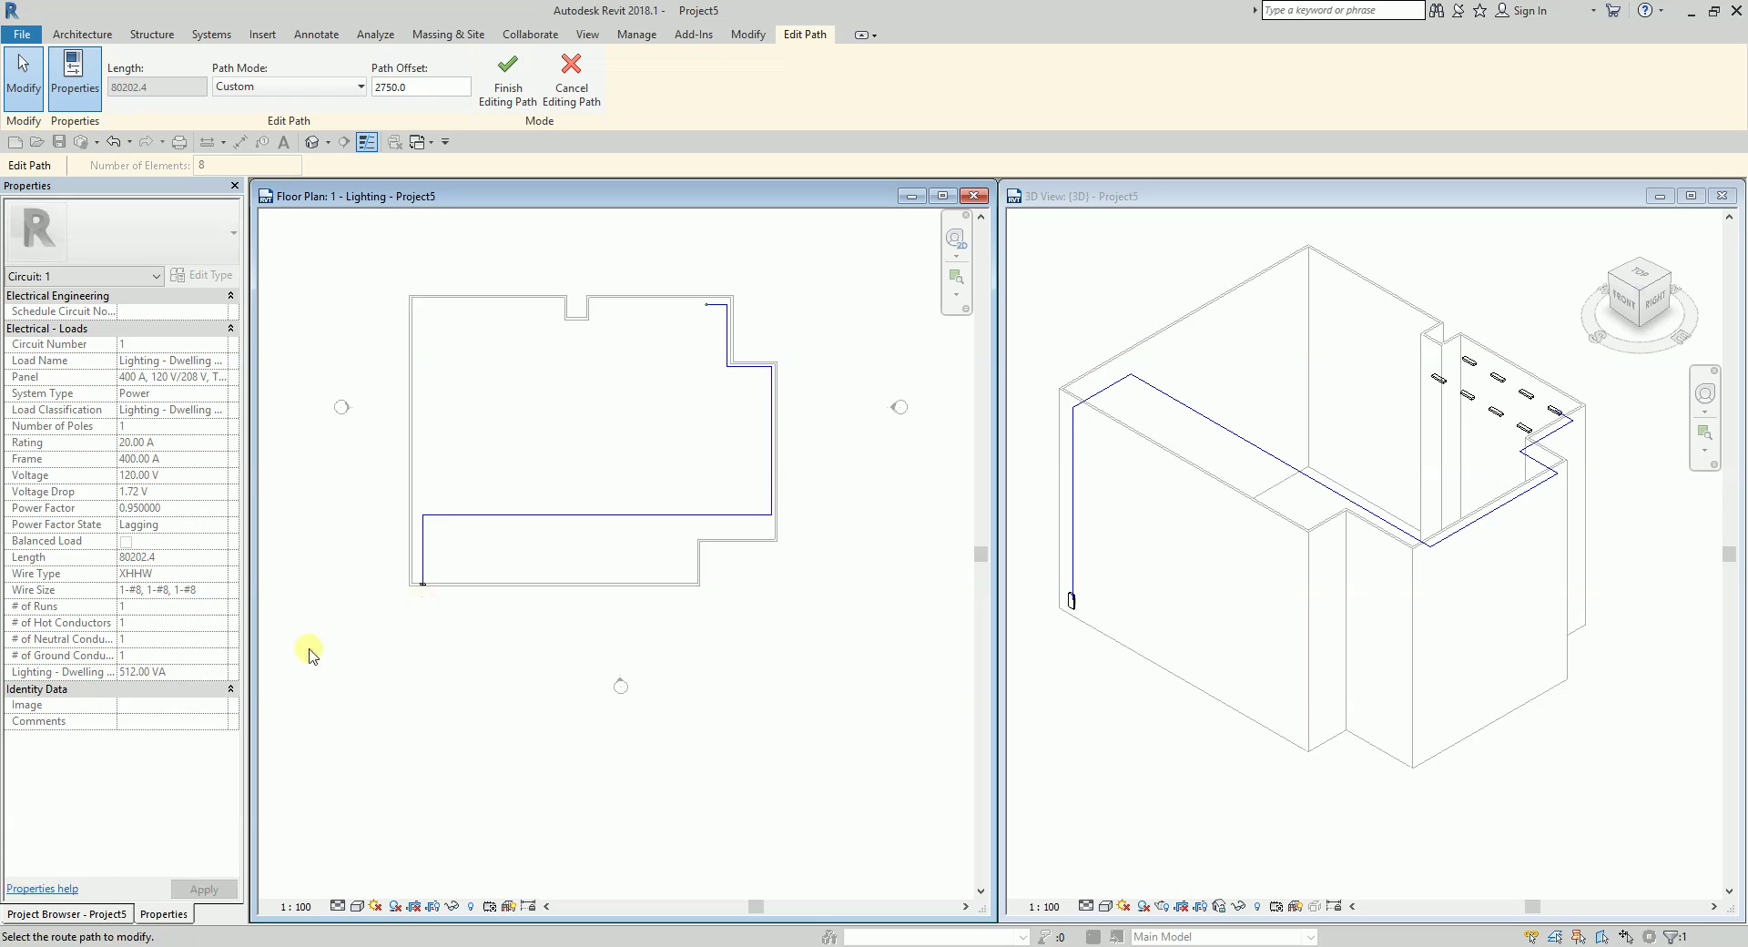
pyautogui.moveTo(535, 572); pyautogui.dragTo(580, 572, button='middle')
pyautogui.scroll(2, 610, 555)
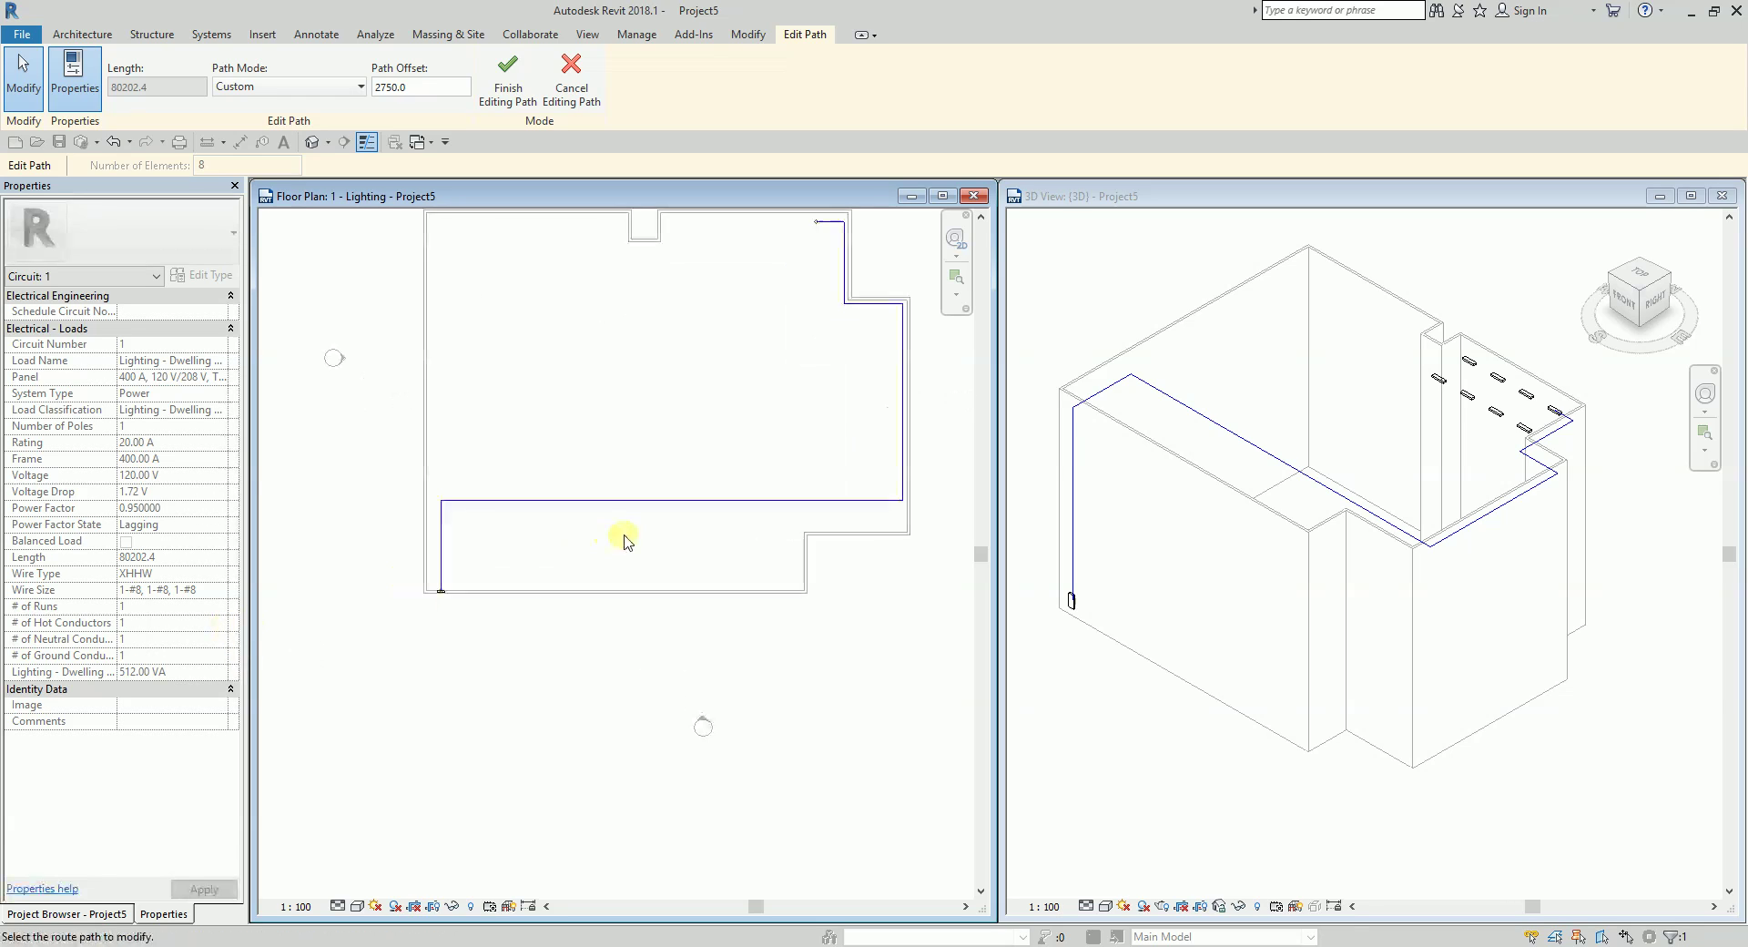
pyautogui.scroll(2, 847, 496)
pyautogui.scroll(1, 761, 508)
pyautogui.click(762, 504)
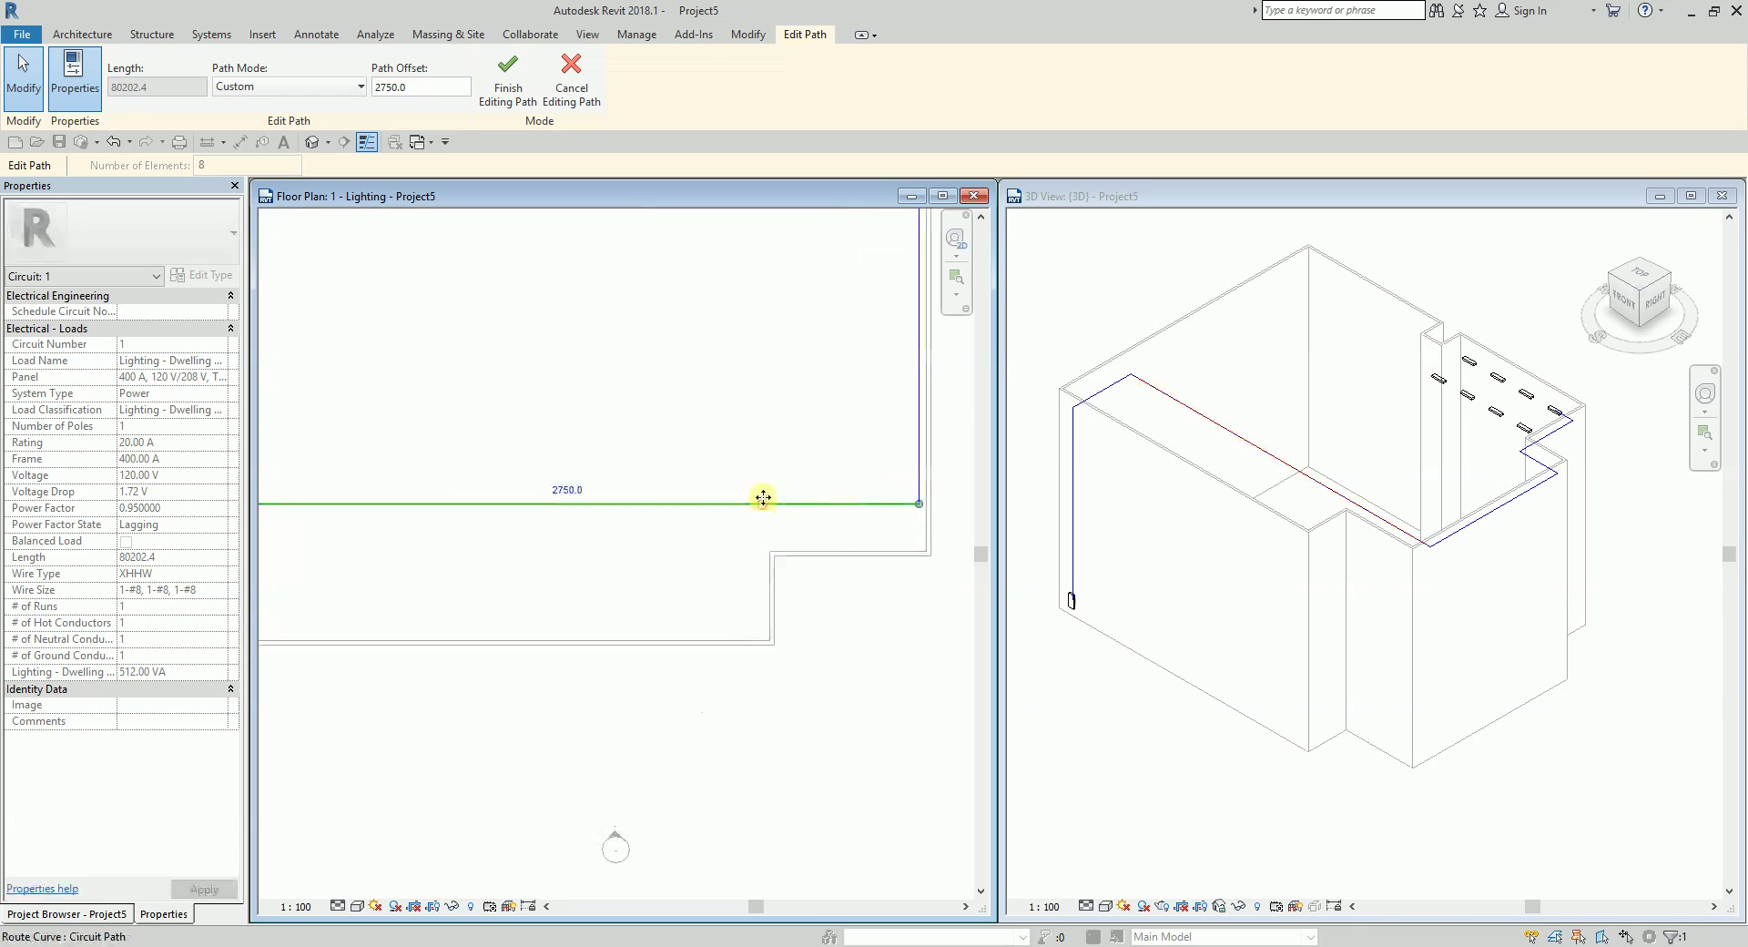
pyautogui.rightClick(766, 504)
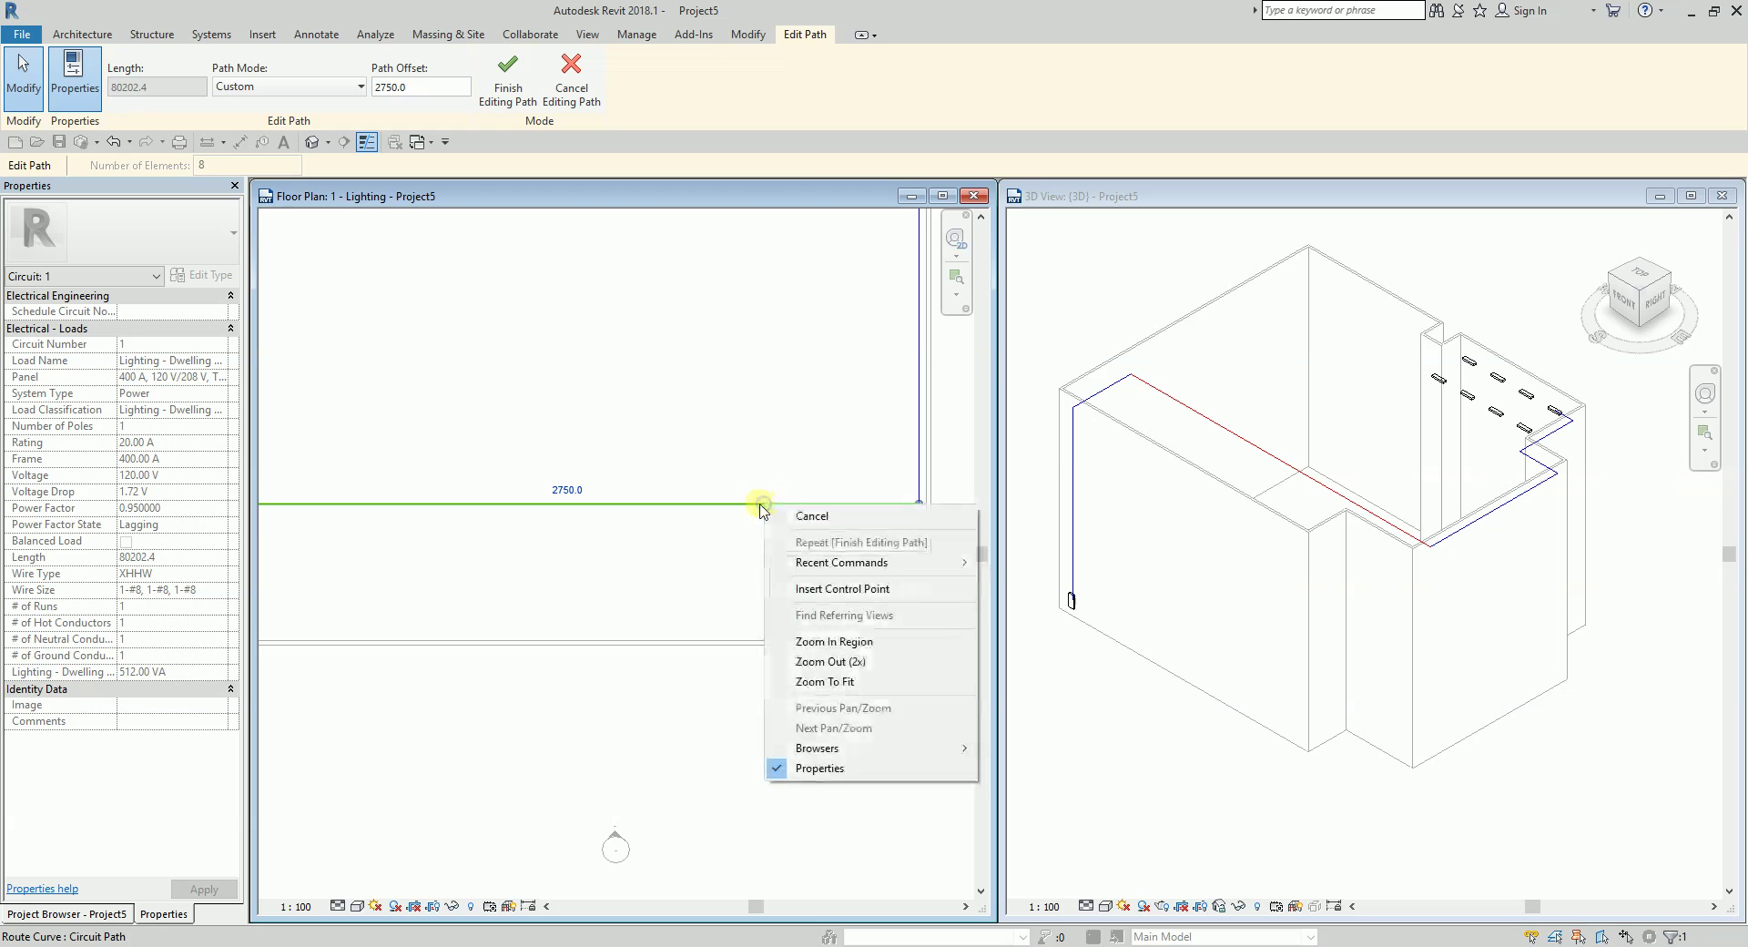
pyautogui.click(826, 596)
pyautogui.click(671, 500)
pyautogui.moveTo(671, 500); pyautogui.dragTo(644, 630)
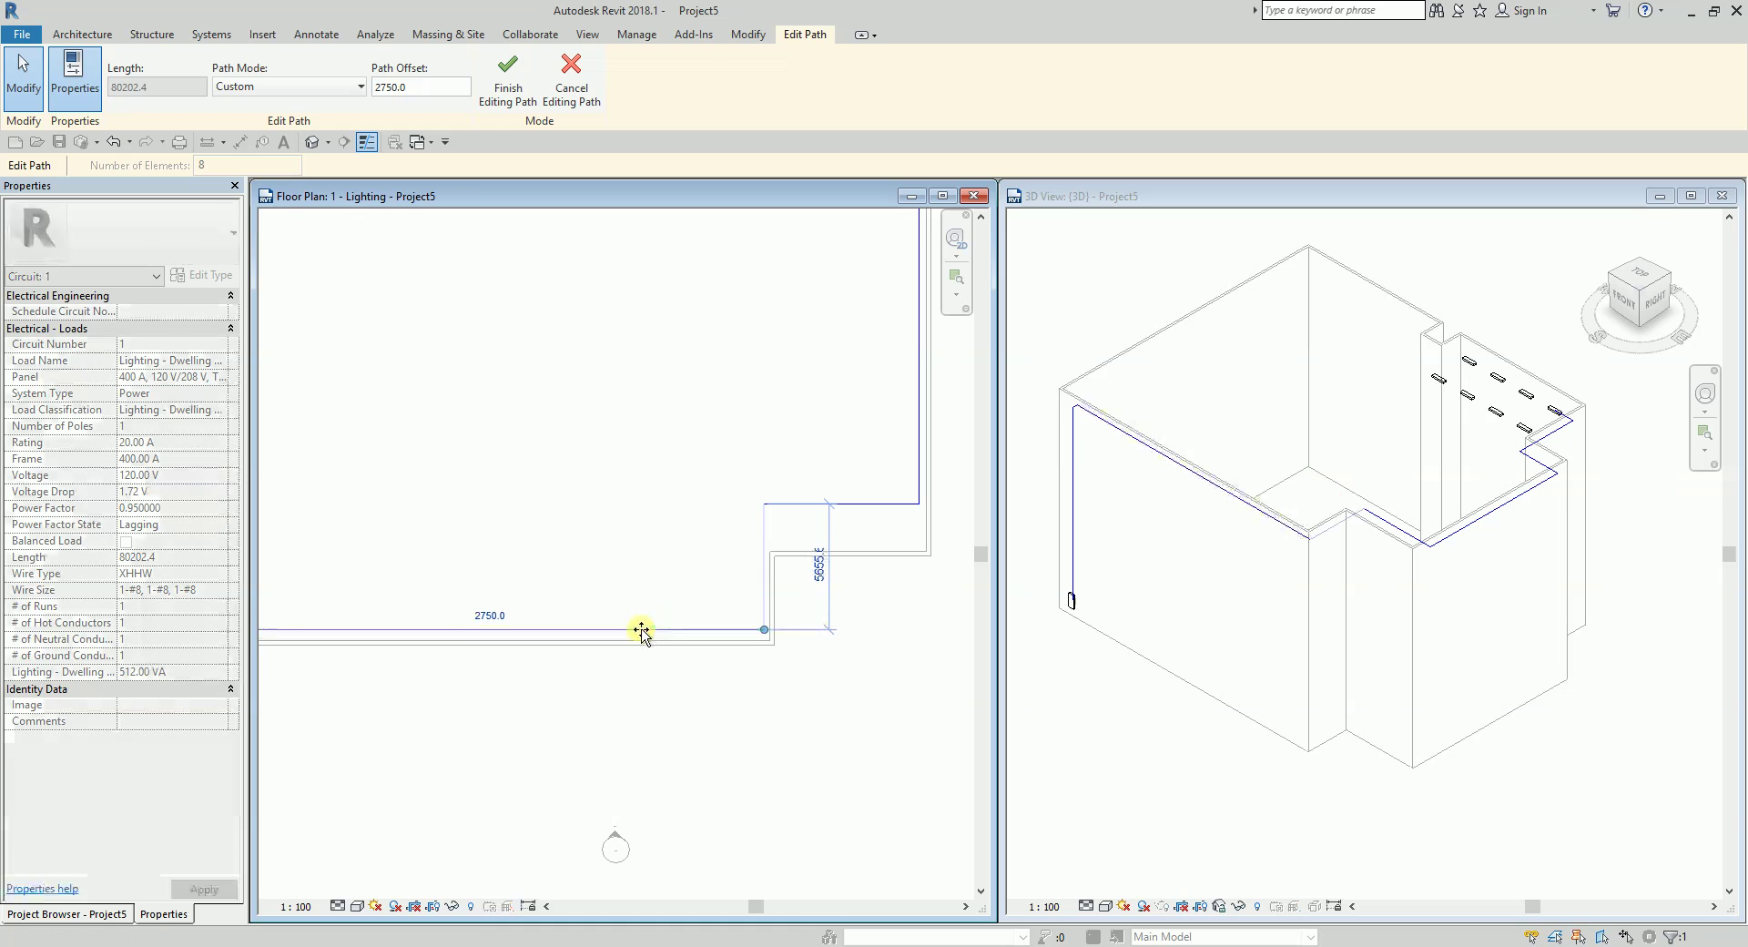
# Move the short upper wire run down to follow the wall jog, then view the whole room.
pyautogui.click(839, 504)
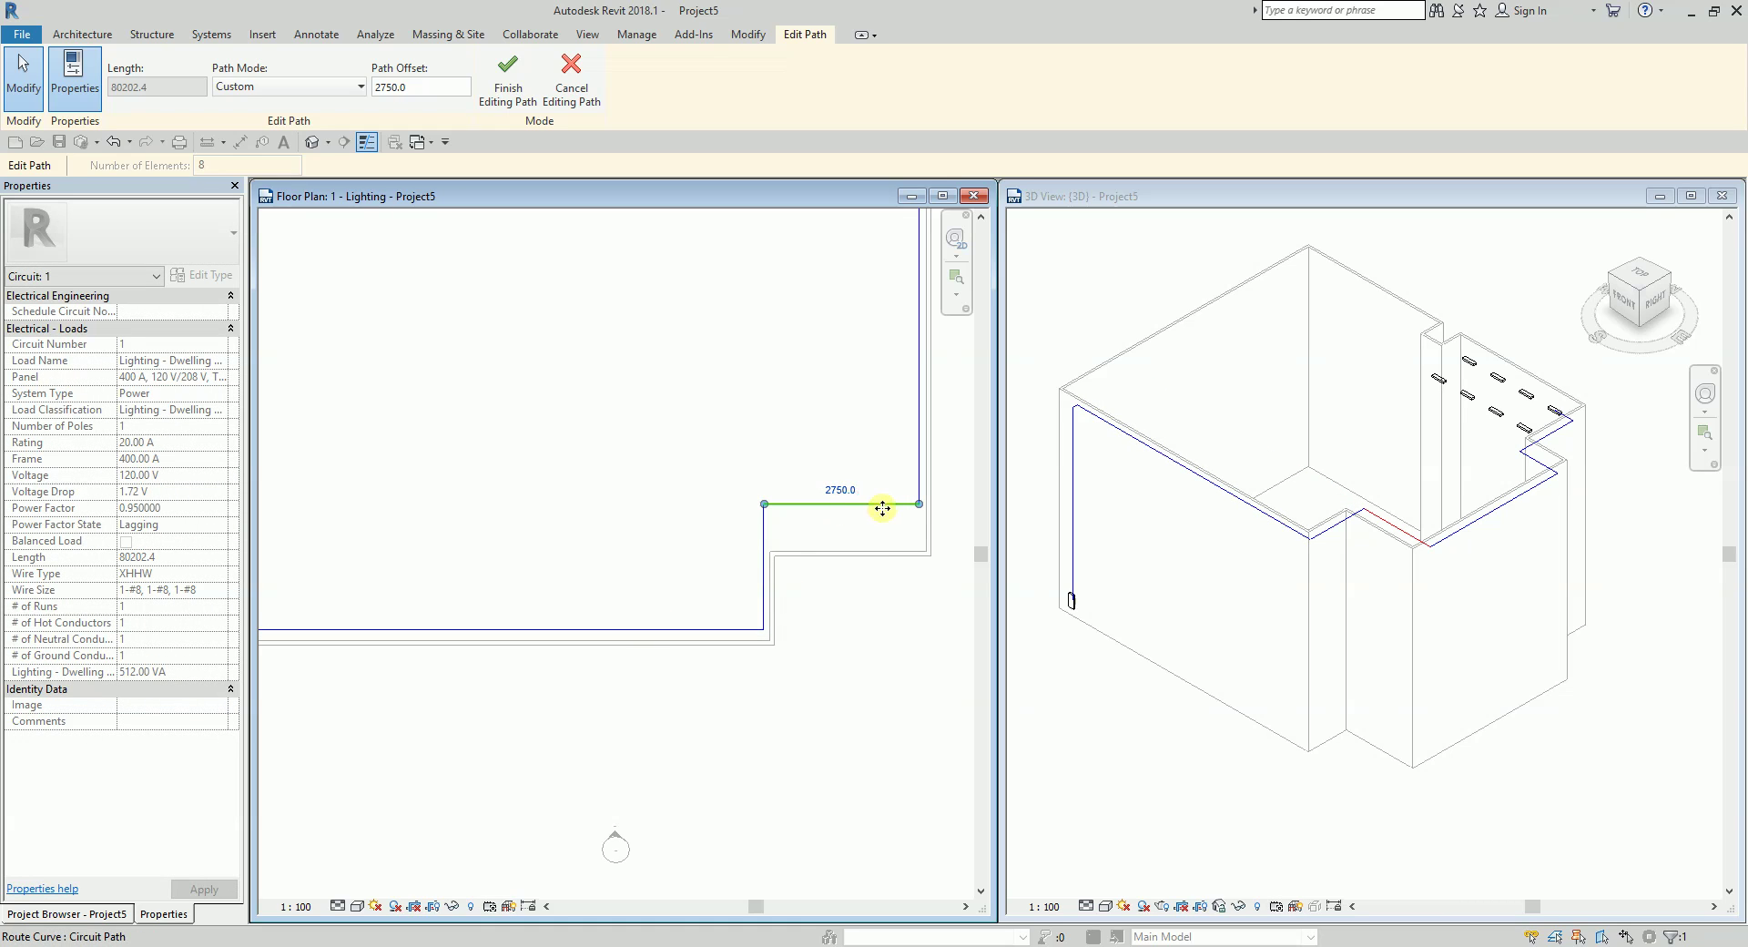
pyautogui.moveTo(886, 517); pyautogui.dragTo(882, 551)
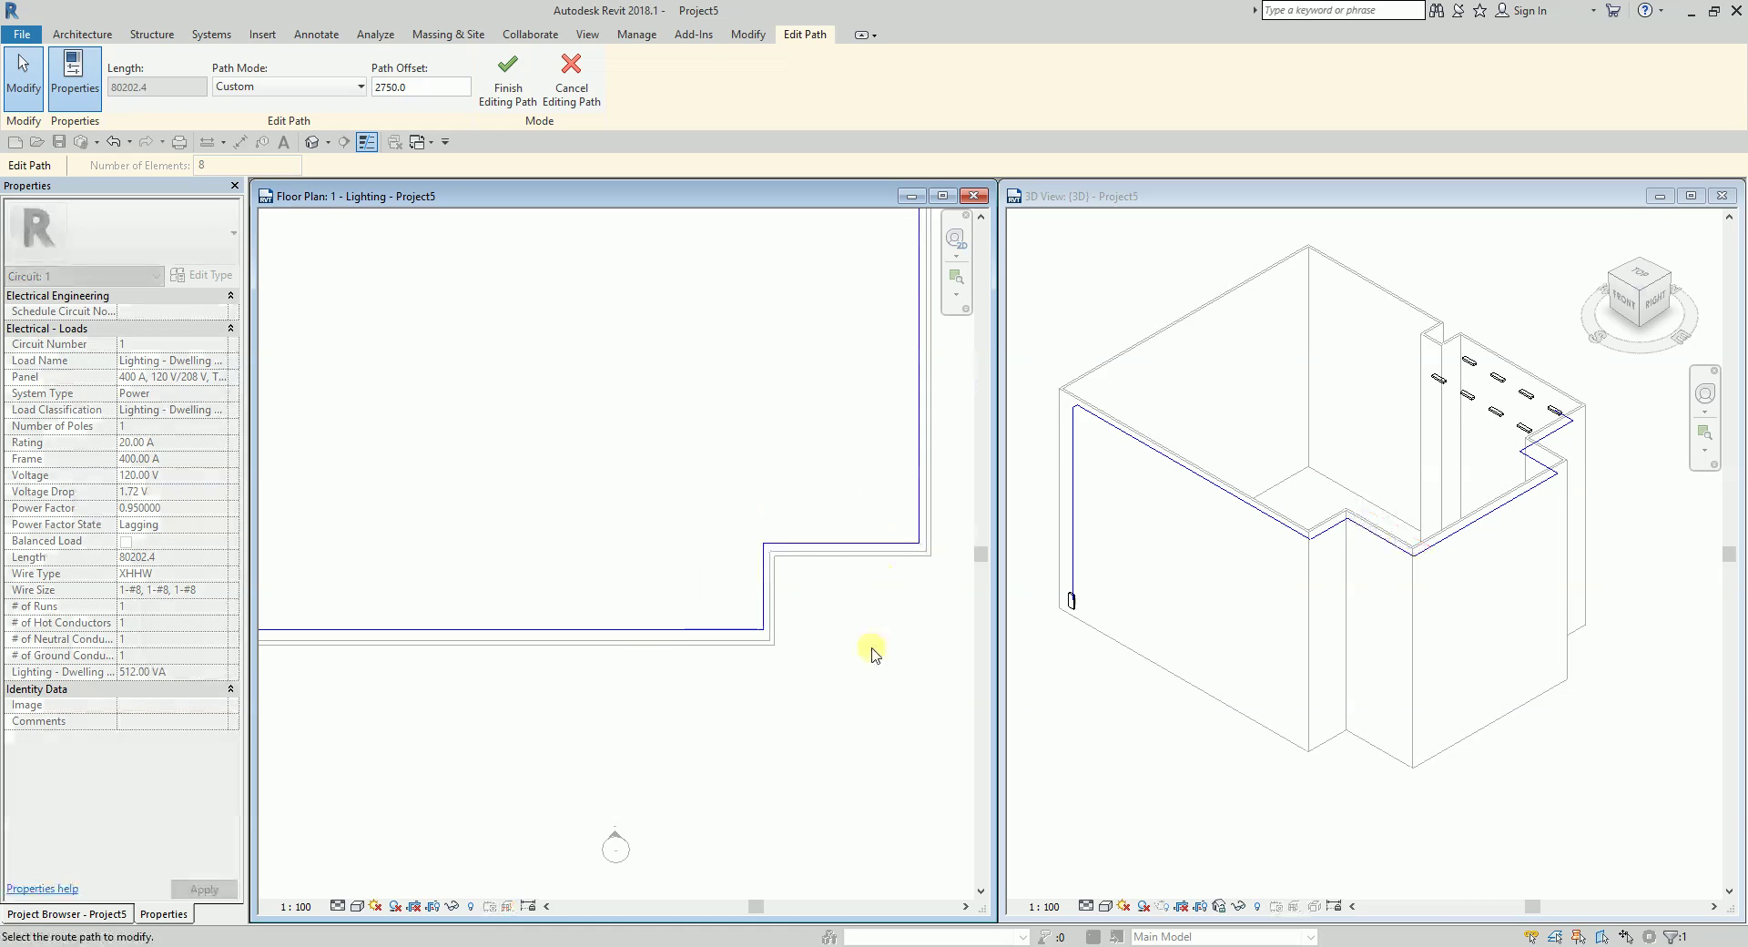
pyautogui.scroll(-3, 532, 608)
pyautogui.moveTo(834, 443); pyautogui.dragTo(702, 510, button='middle')
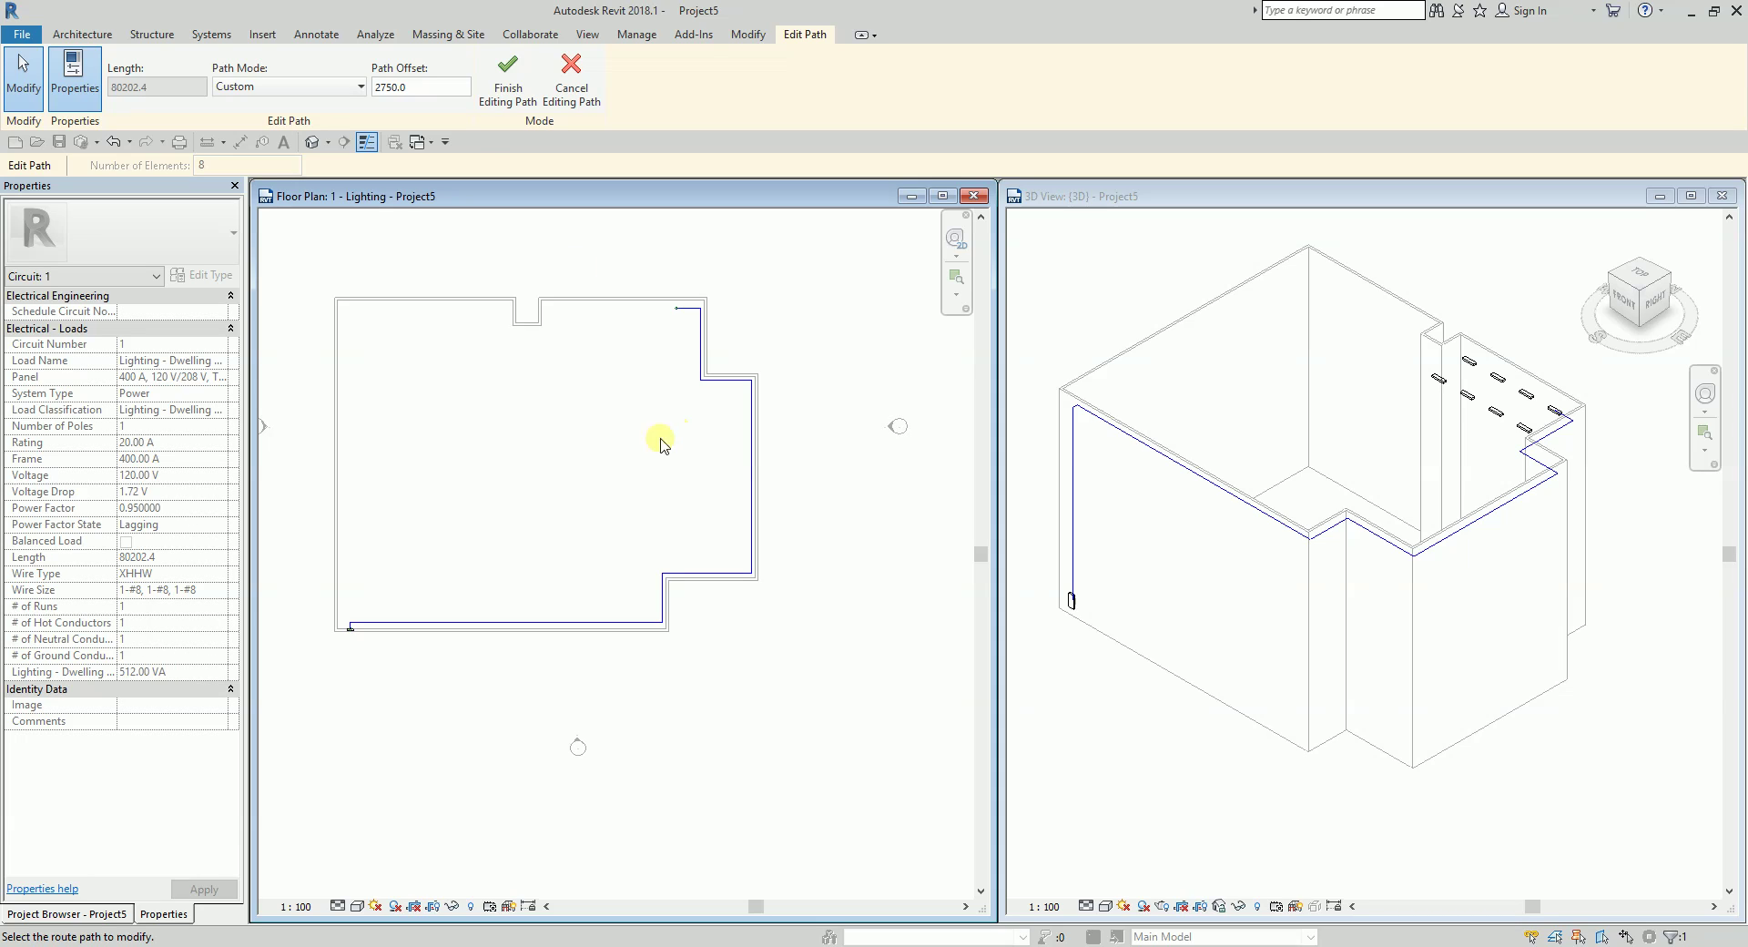
# Commit the rerouted path (512.00 VA, 80202.4 length) and select a recessed light in 3D for its circuit tools.
pyautogui.click(503, 76)
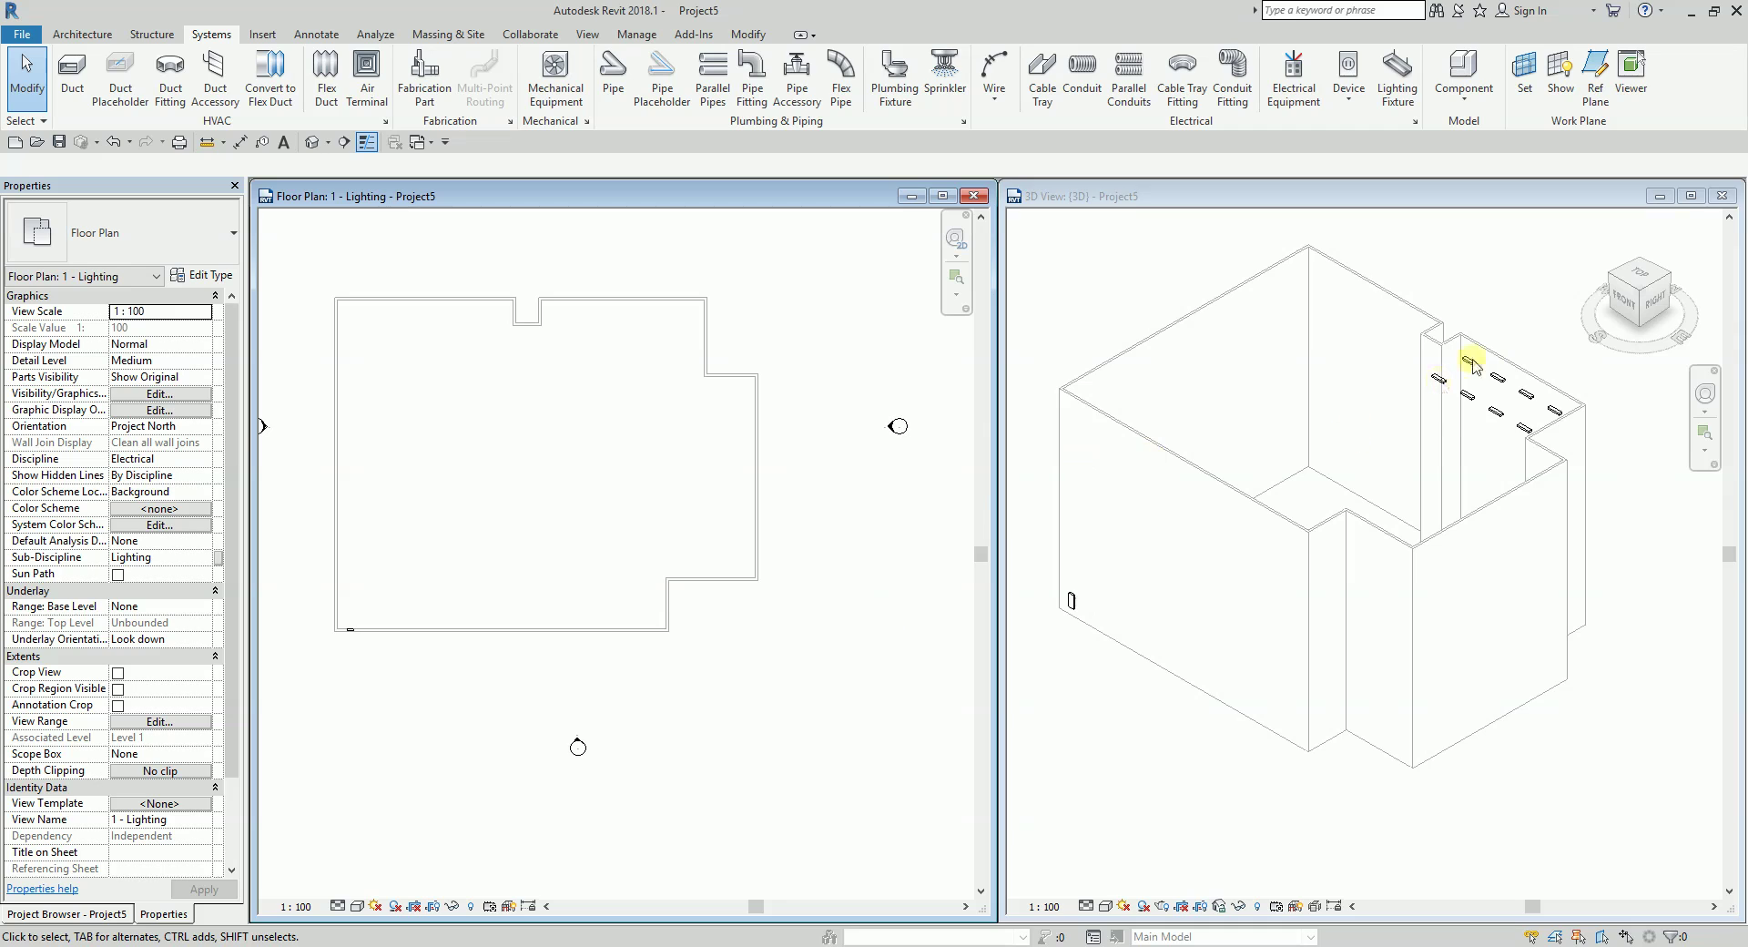
pyautogui.click(1473, 401)
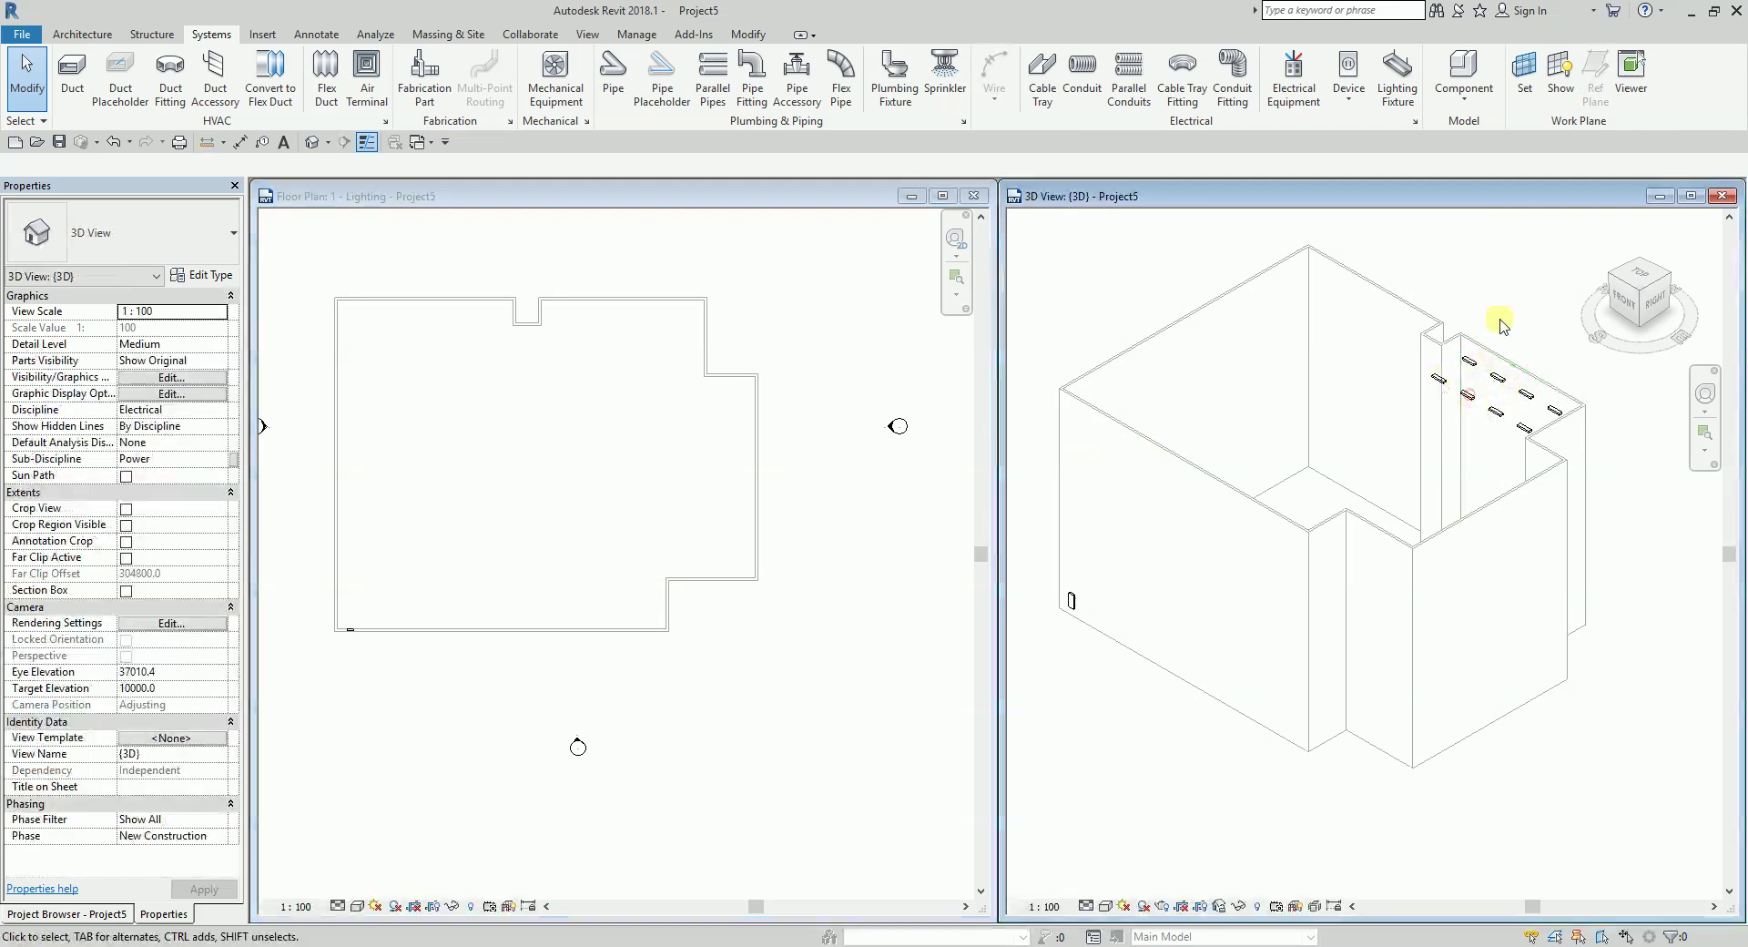
pyautogui.click(1437, 377)
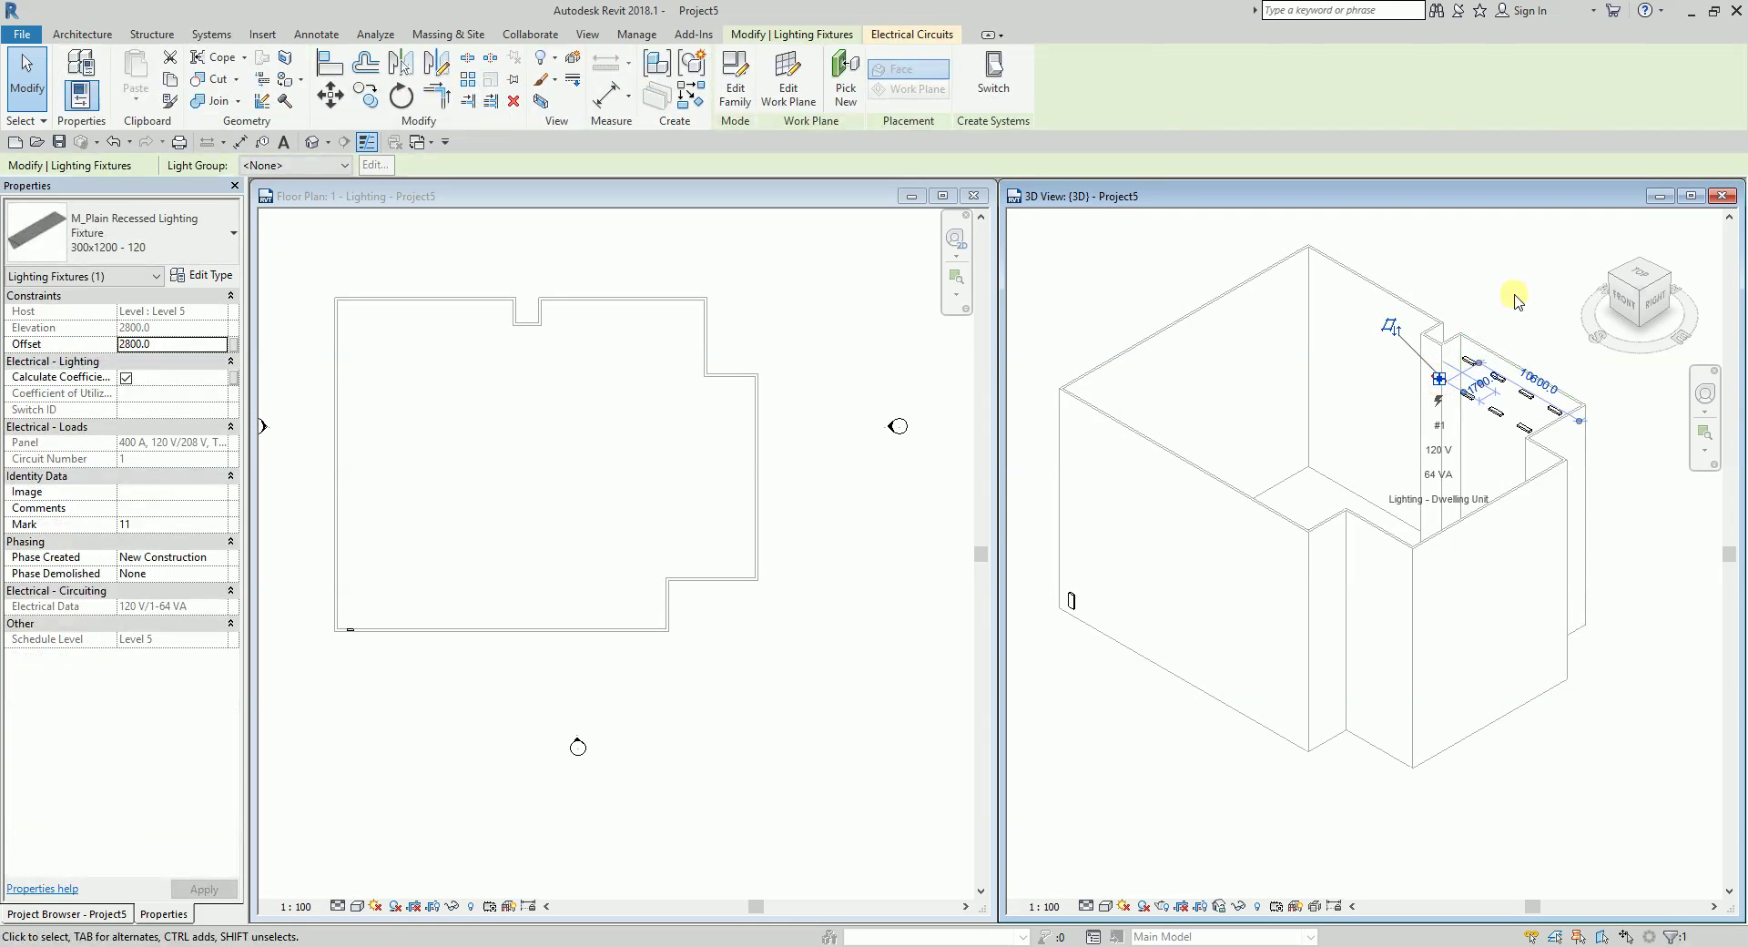
pyautogui.click(913, 34)
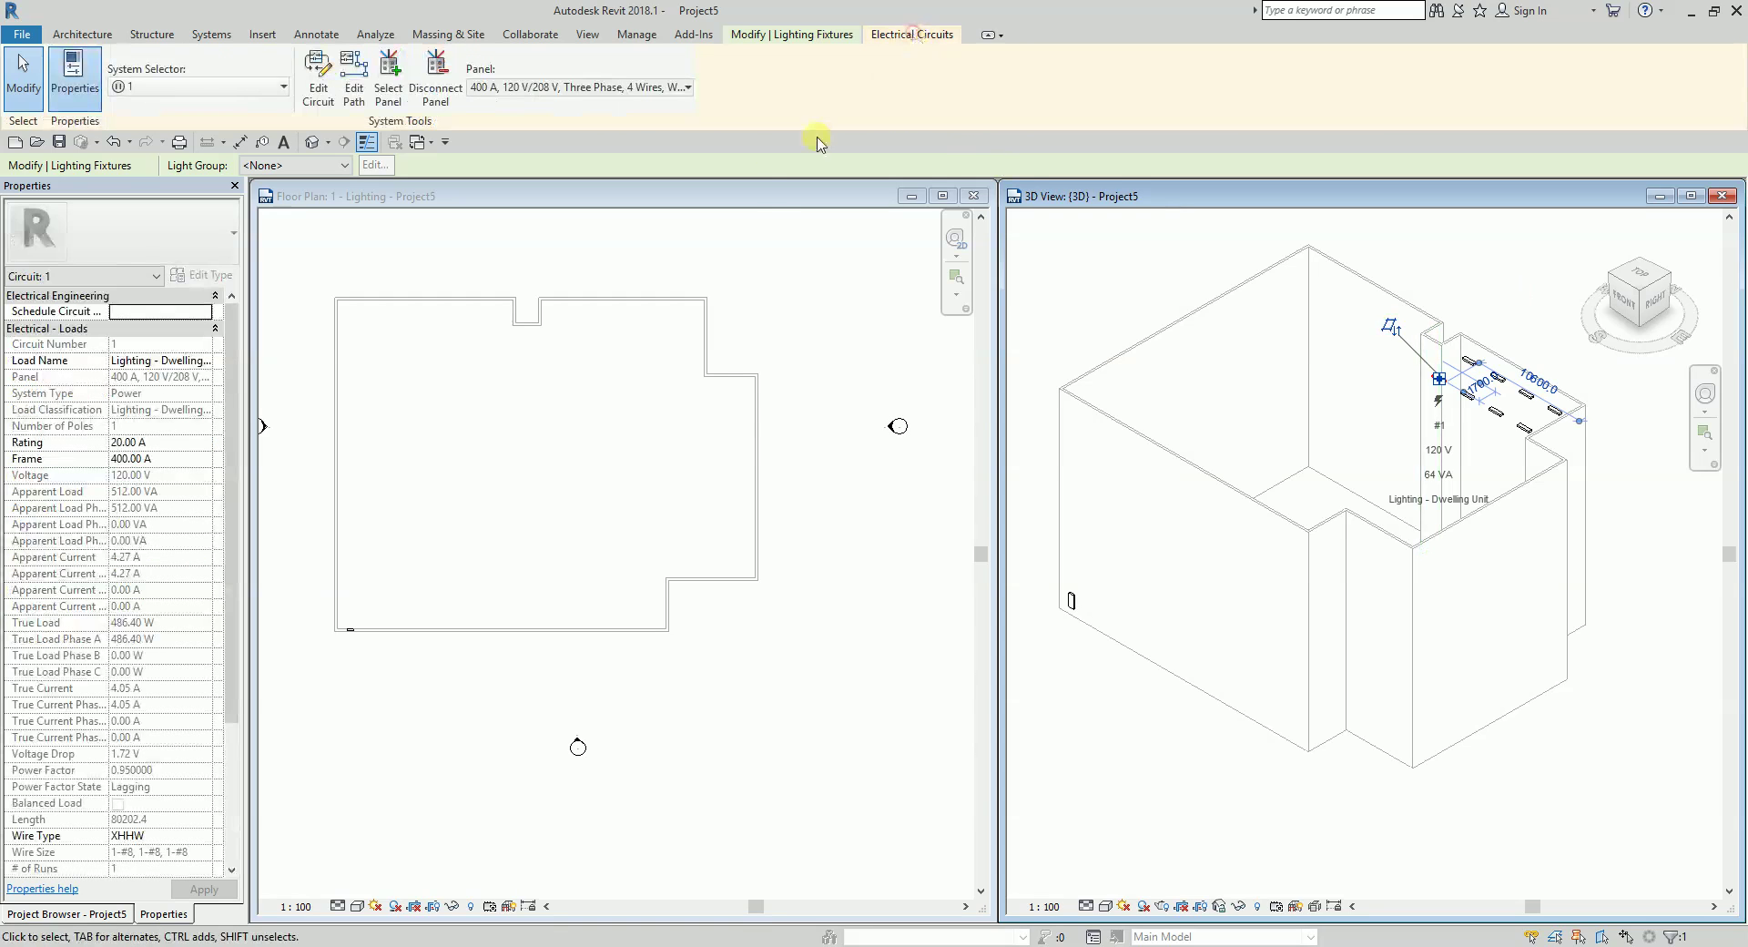